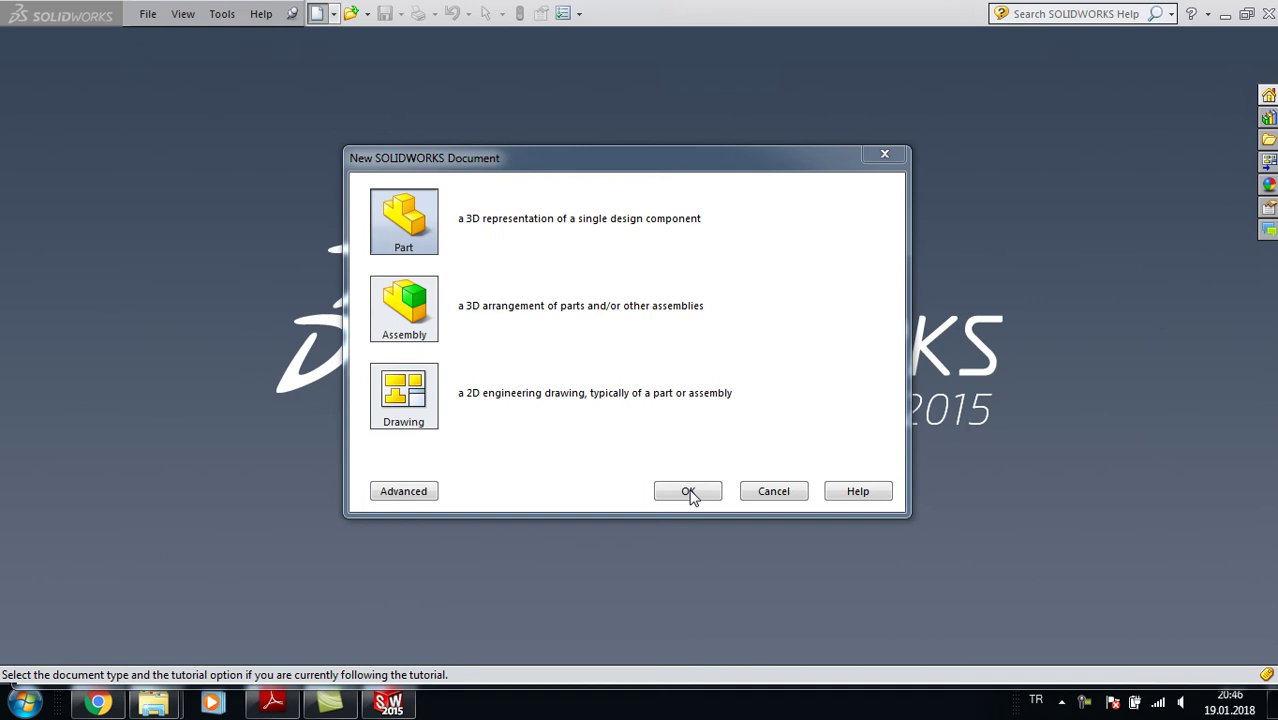
- Choose Part in the New SOLIDWORKS Document dialog to open a blank Part1
left_click(690, 494)
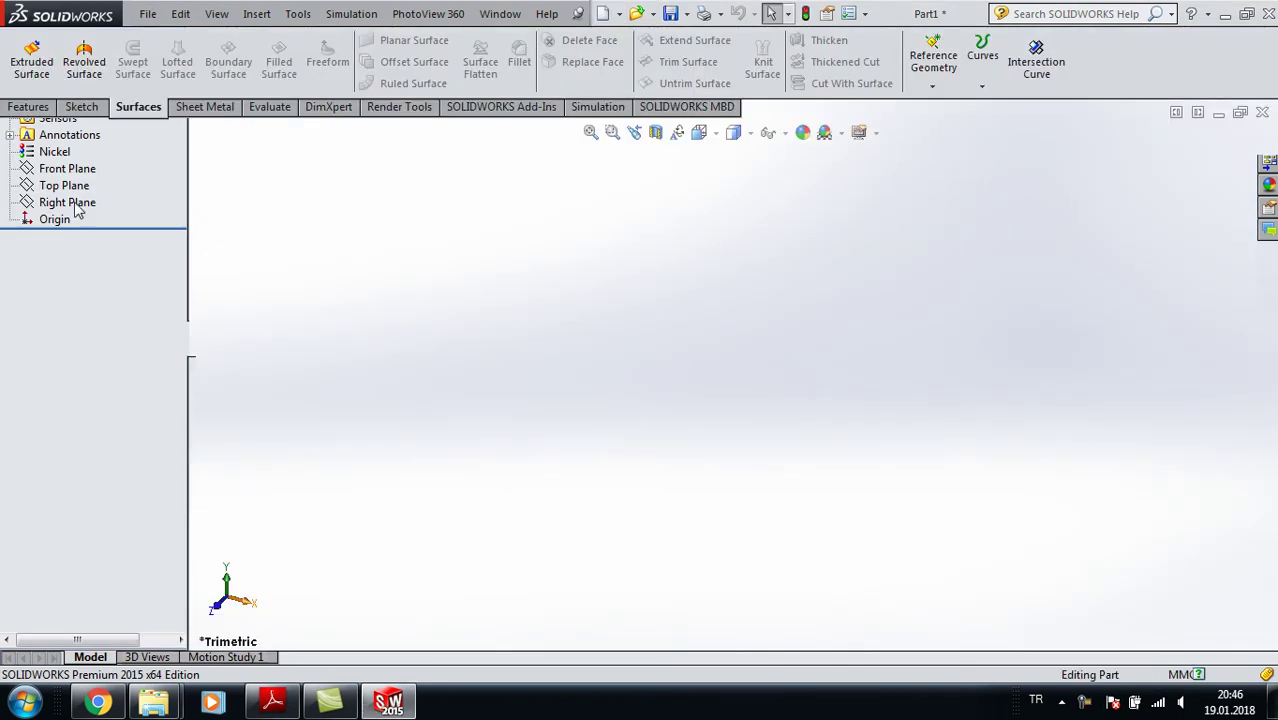
- Draw a center rectangle at the origin on the Top Plane, viewed normal to it
left_click(86, 279)
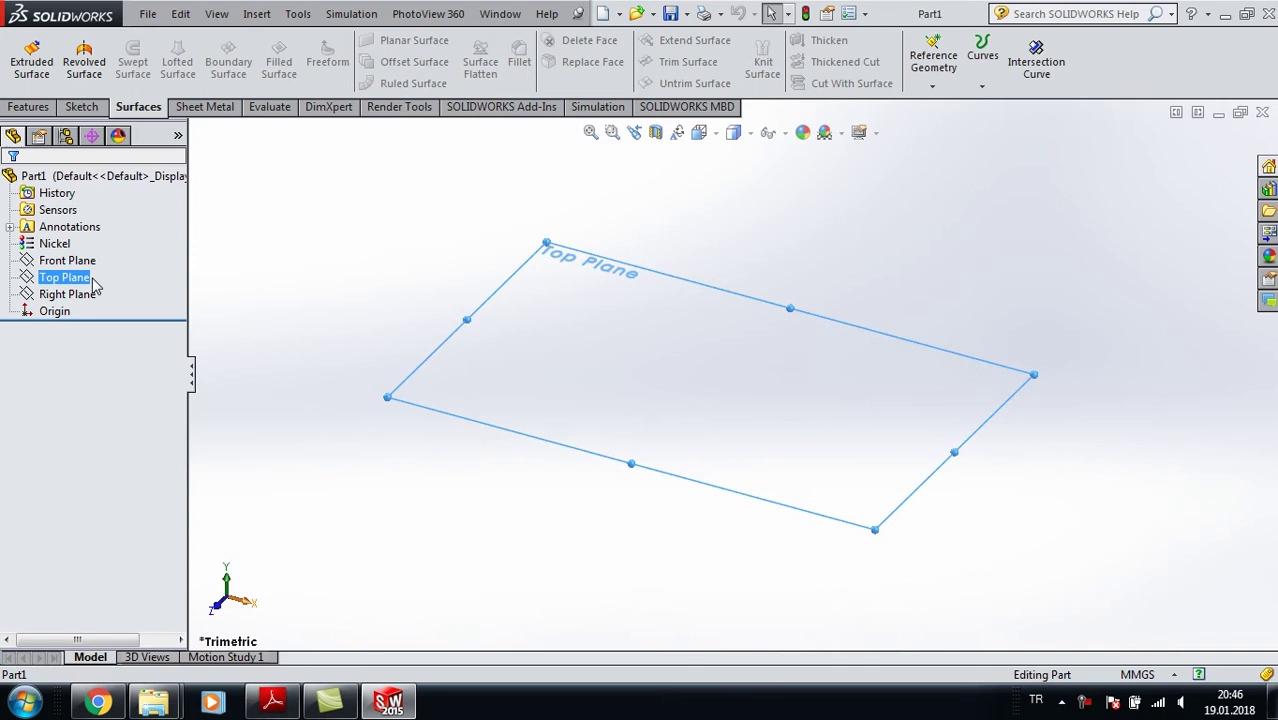
left_click(150, 250)
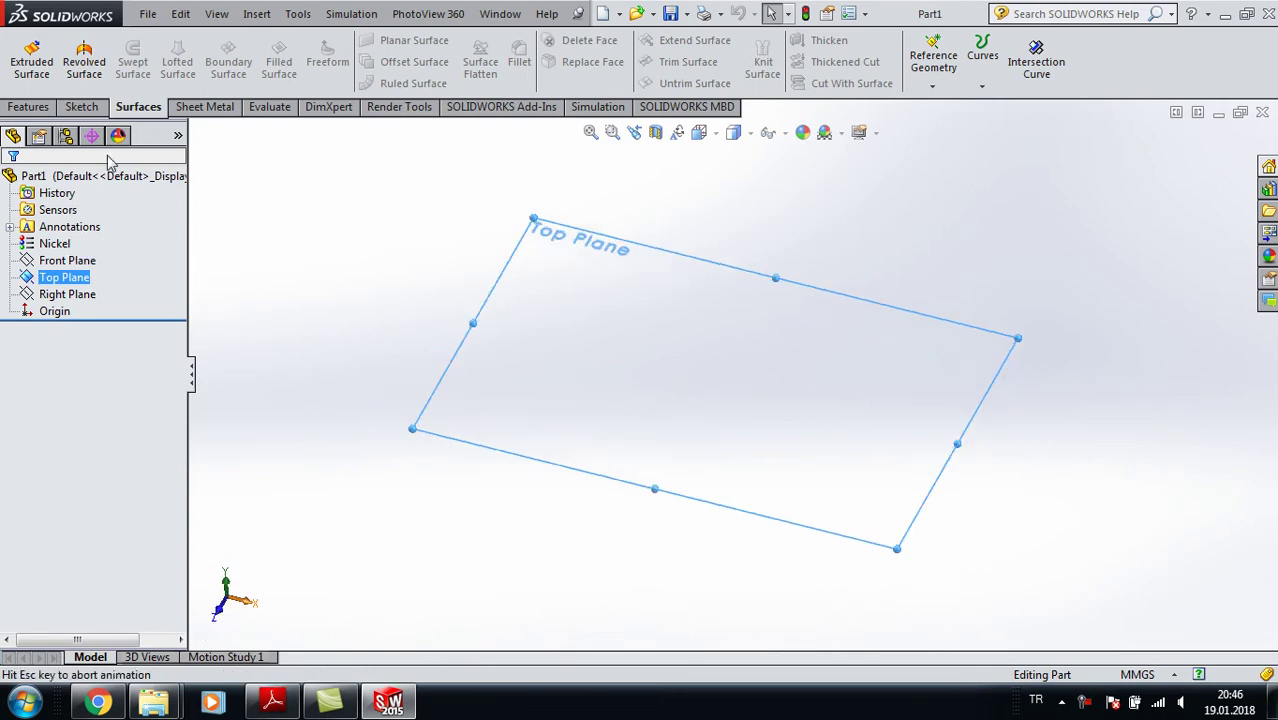
left_click(88, 108)
left_click(120, 61)
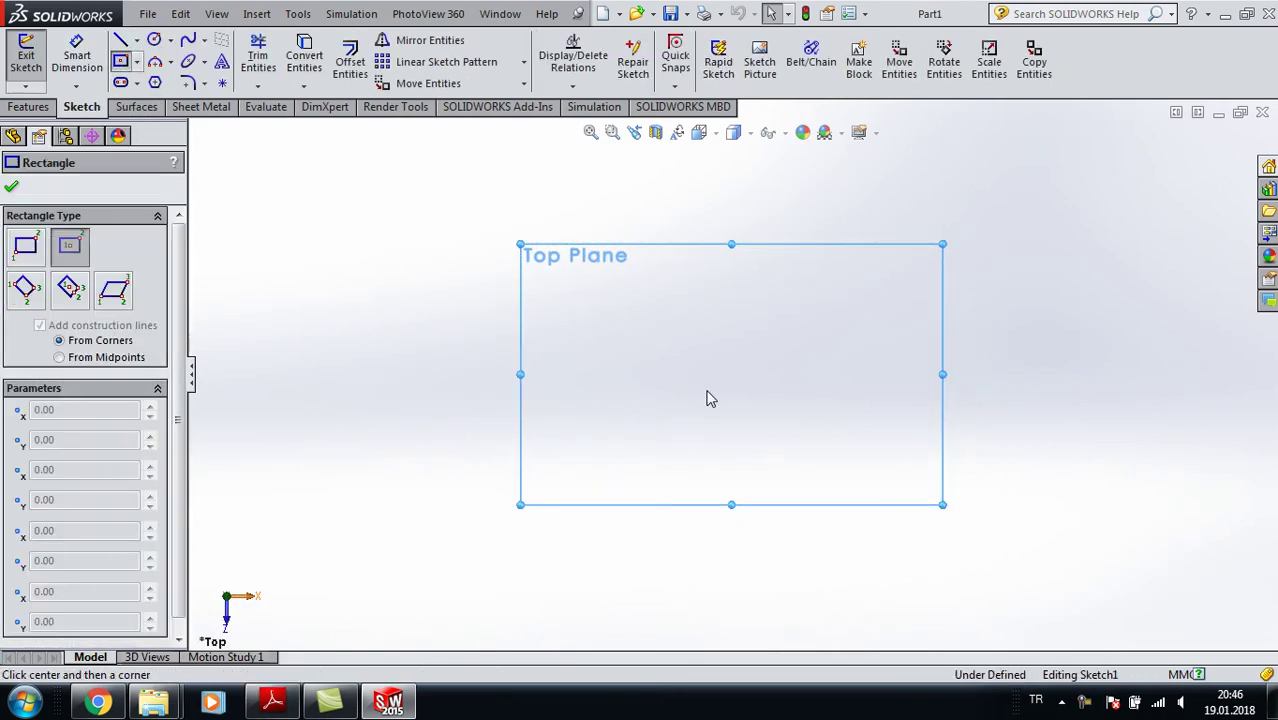
left_click_drag(733, 375, 573, 213)
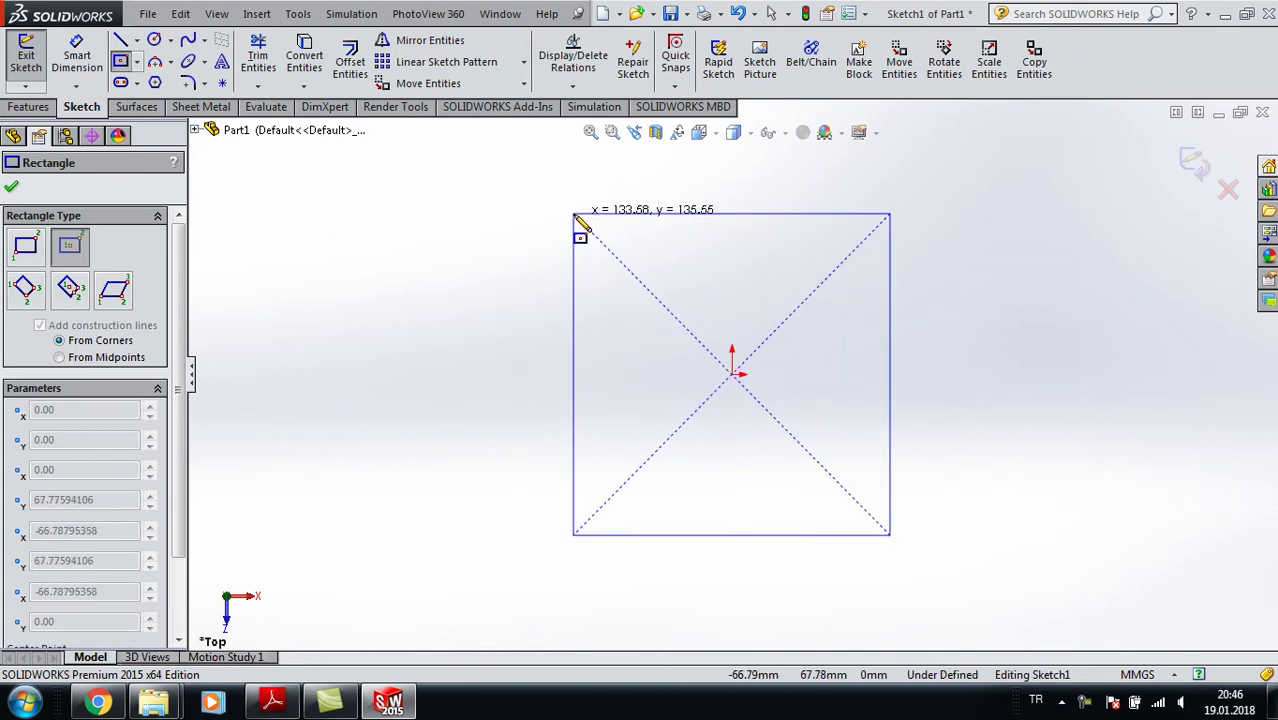
key("Escape")
- Dimension the square to 100 mm wide and 100 mm high
key("d")
left_click(755, 535)
left_click(742, 578)
type("100")
key("Return")
key("Escape")
left_click(573, 387)
key("d")
left_click(527, 390)
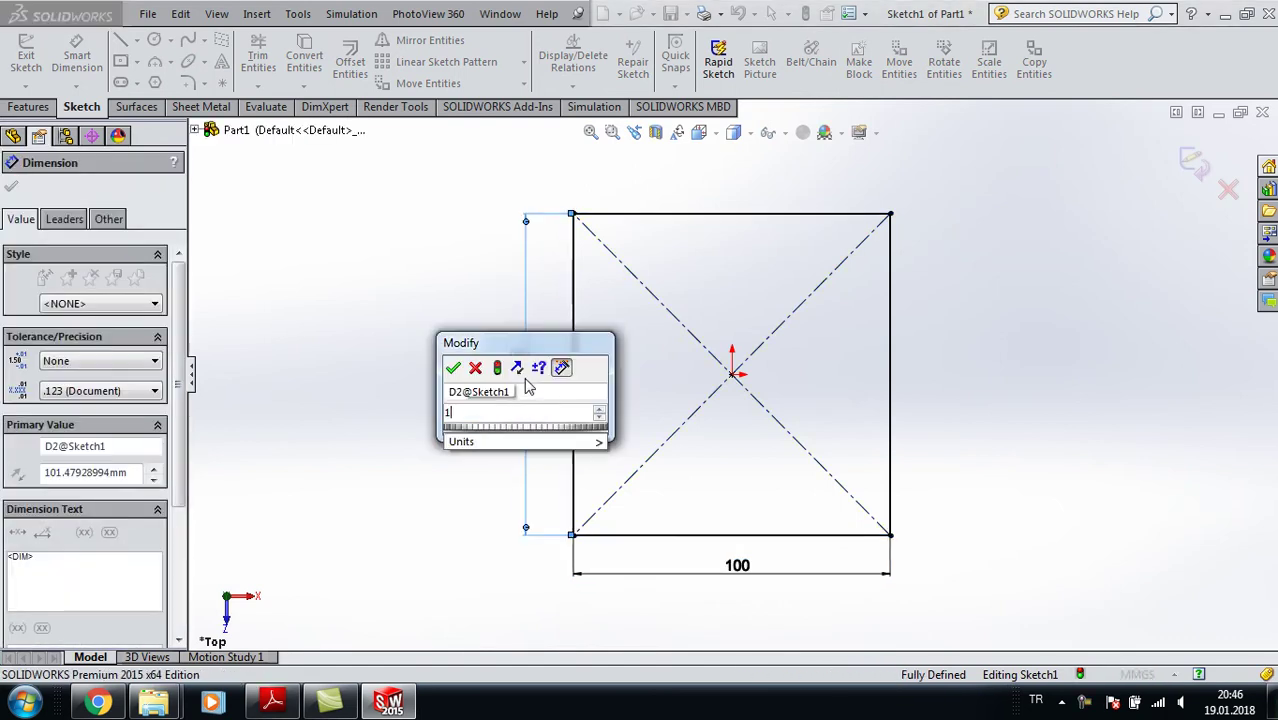
key("Return")
key("Escape")
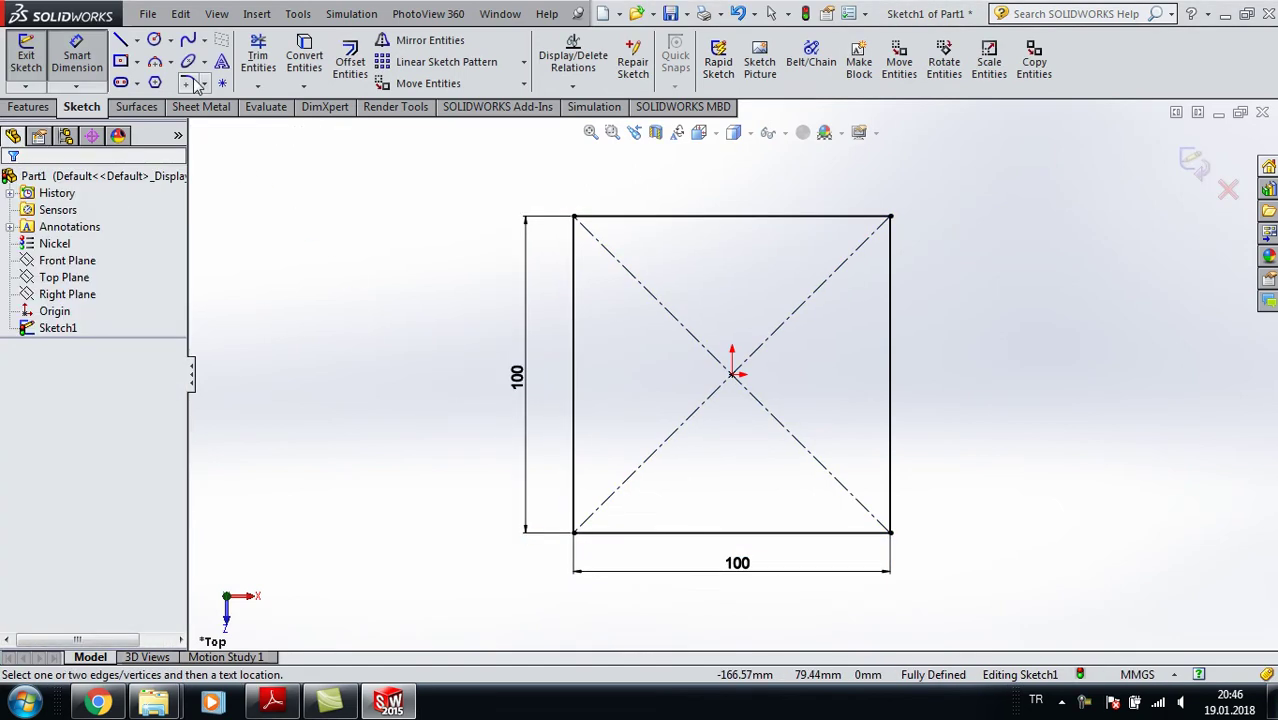
- Round all four corners of the square with R10 sketch fillets
left_click(187, 82)
left_click(573, 218)
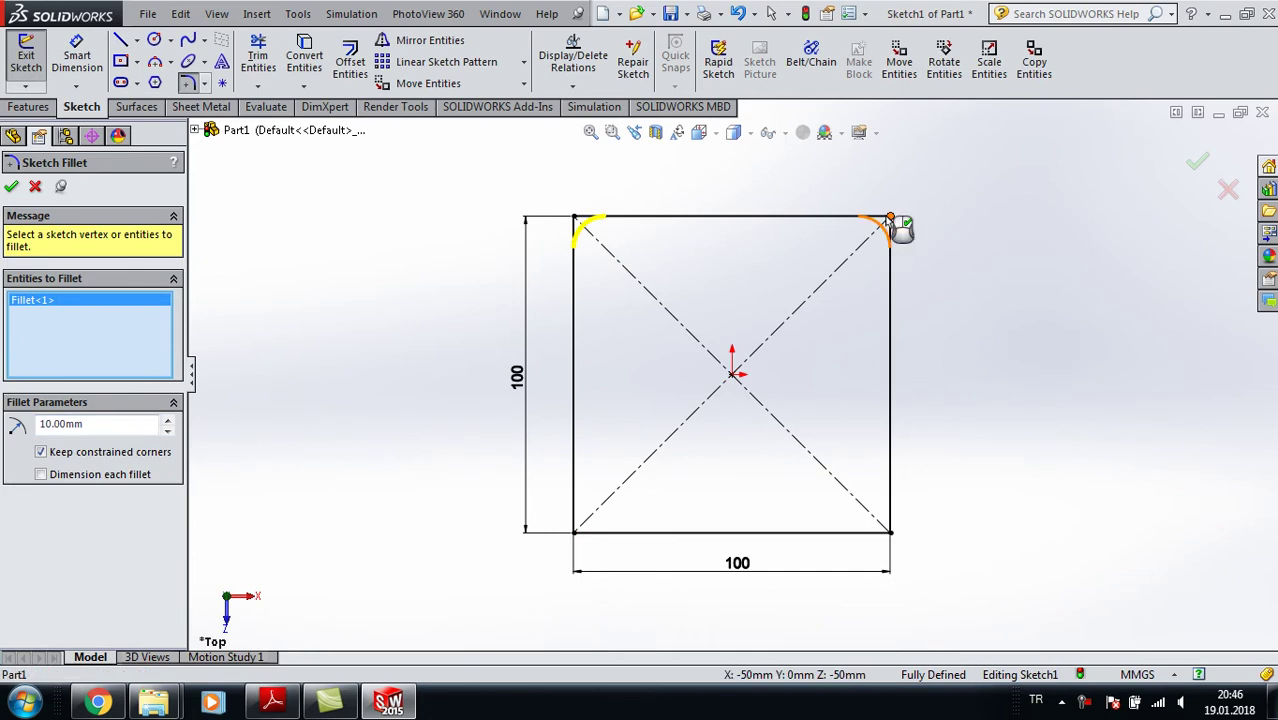
left_click(889, 218)
left_click(897, 545)
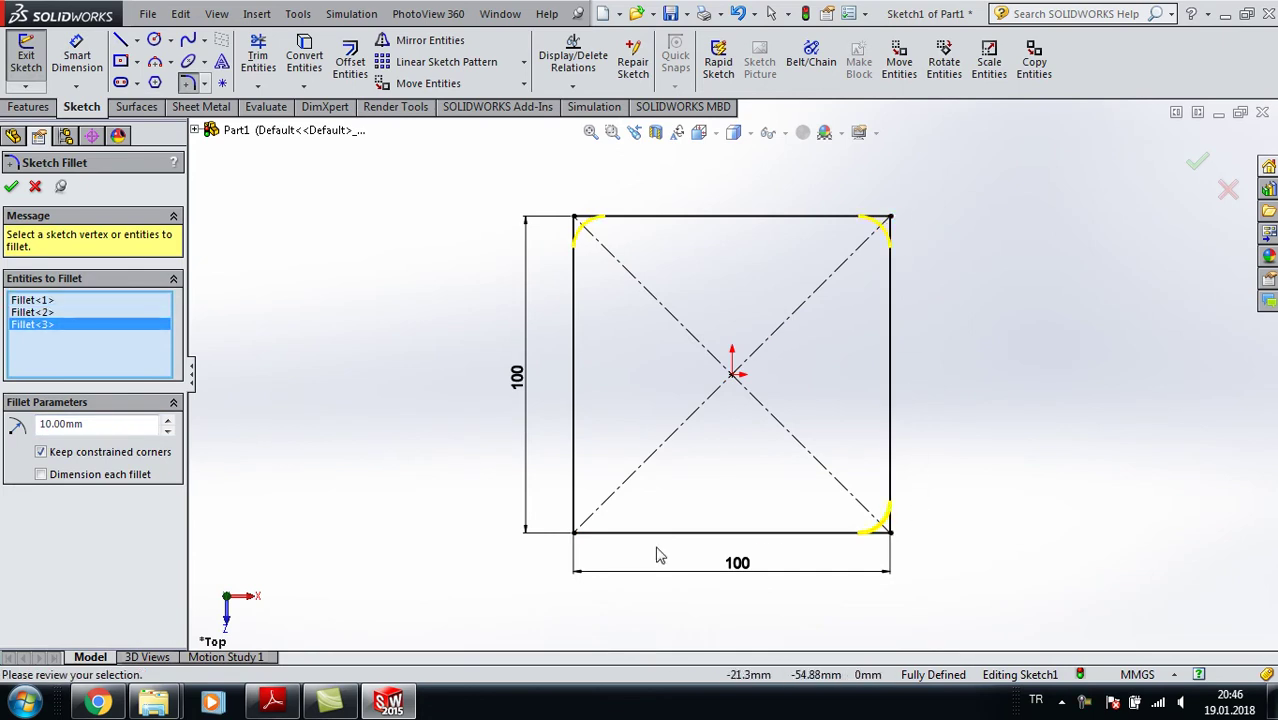
left_click(578, 535)
left_click(11, 190)
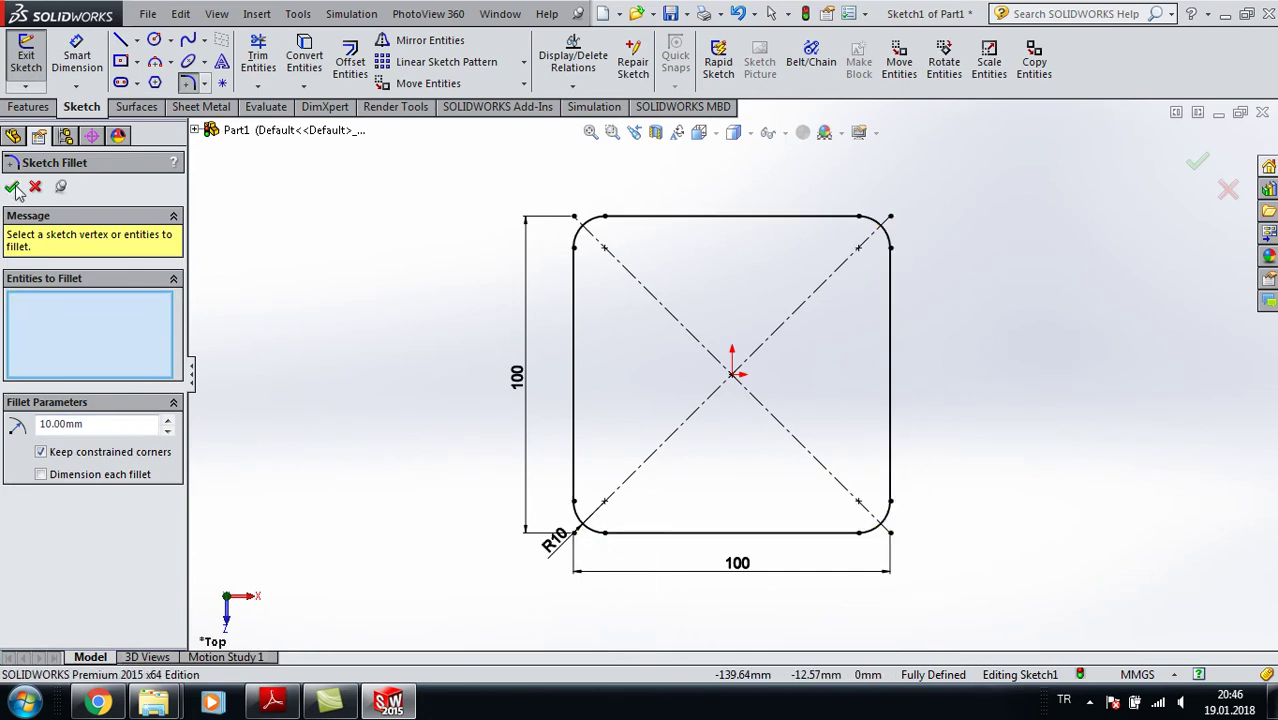
left_click(11, 190)
- Extrude the filleted square 3 mm into a plate
left_click(36, 108)
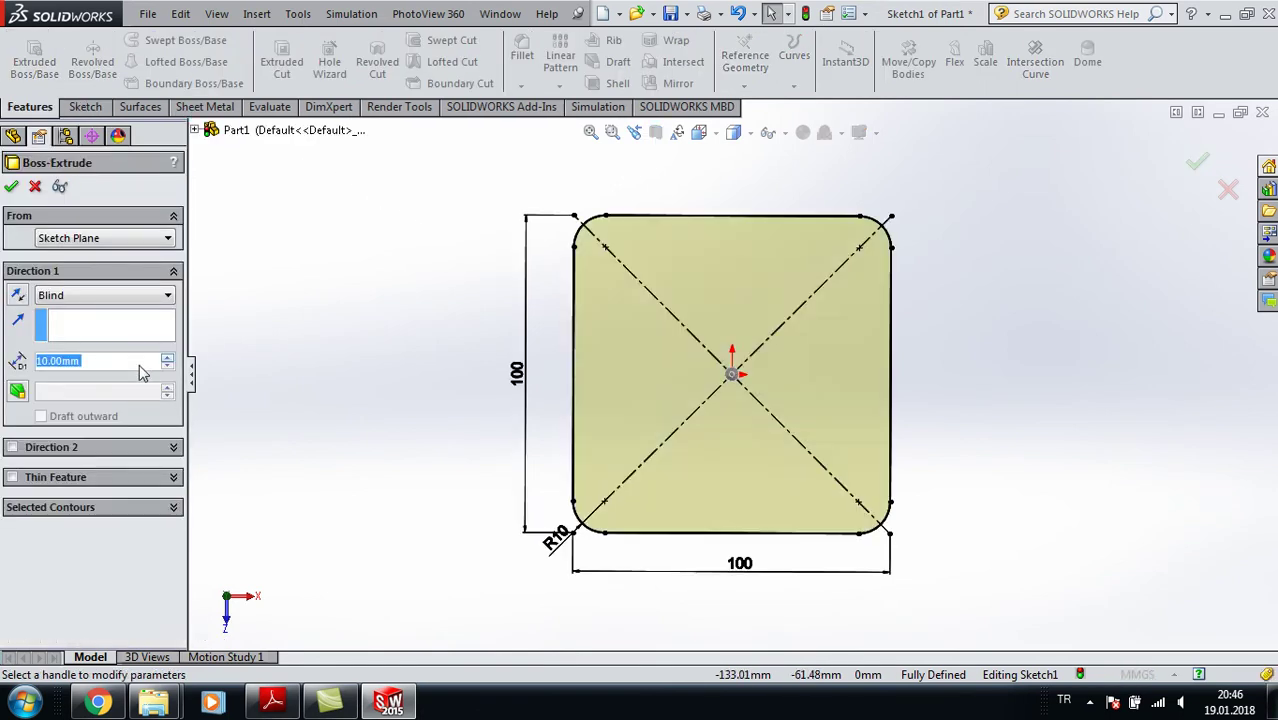
type("3")
key("Return")
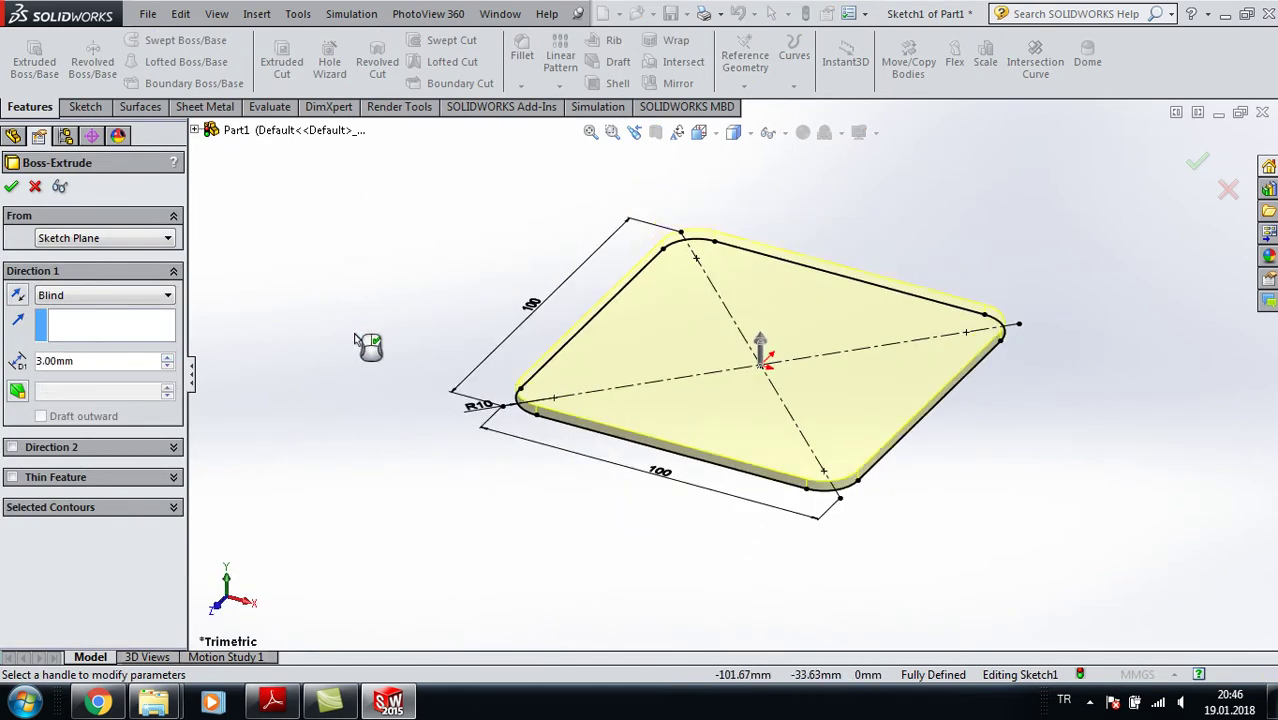
left_click(12, 188)
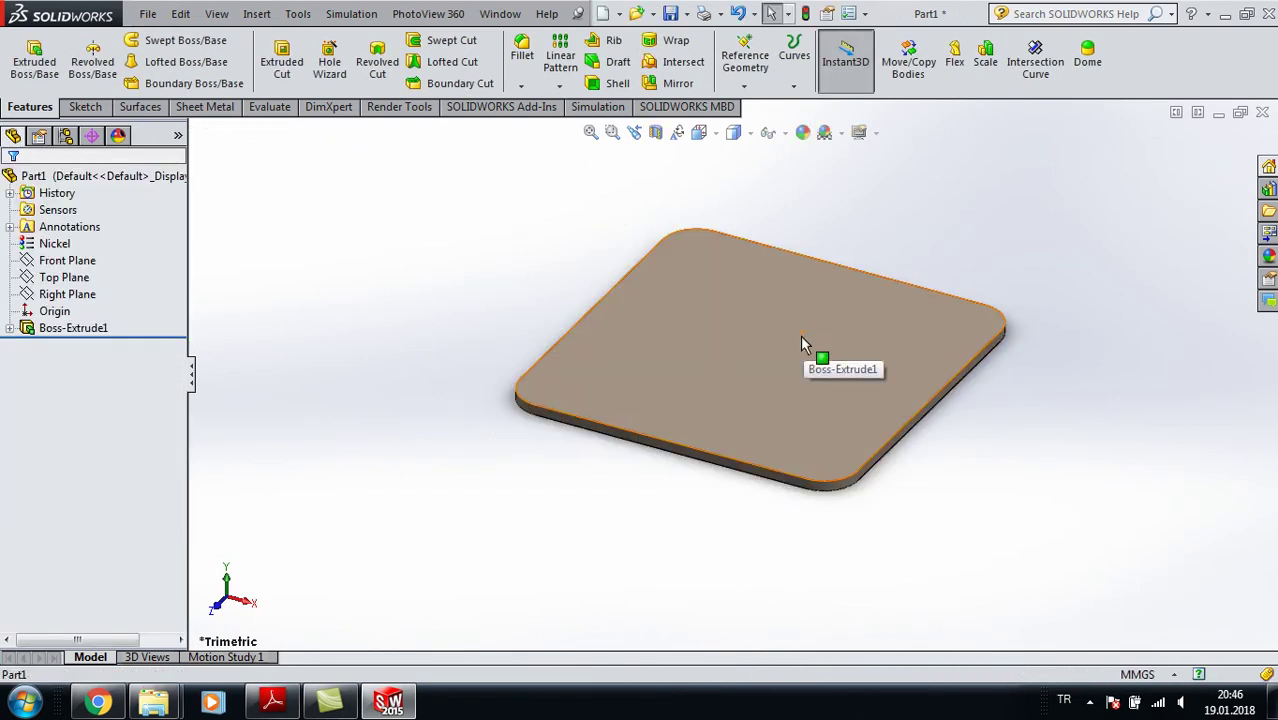
left_click(800, 334)
- Sketch a circle of about 32 mm radius centred on the plate's top face
left_click(84, 105)
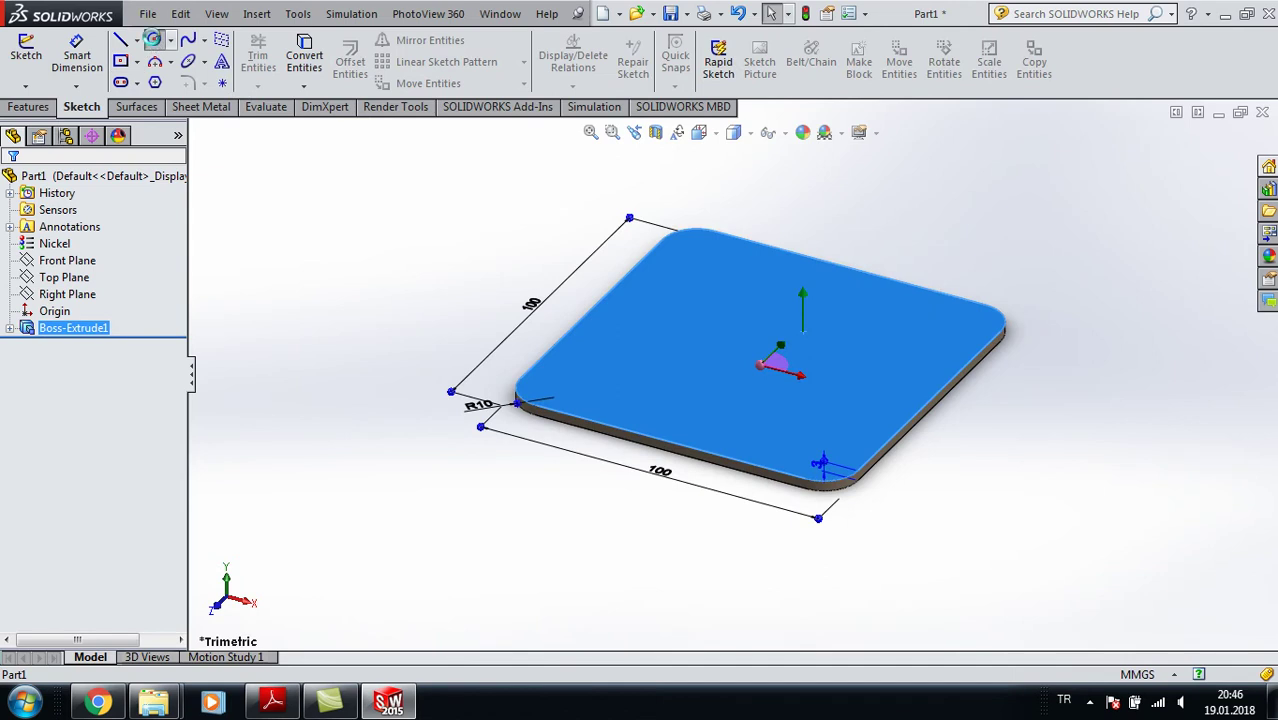
left_click(153, 40)
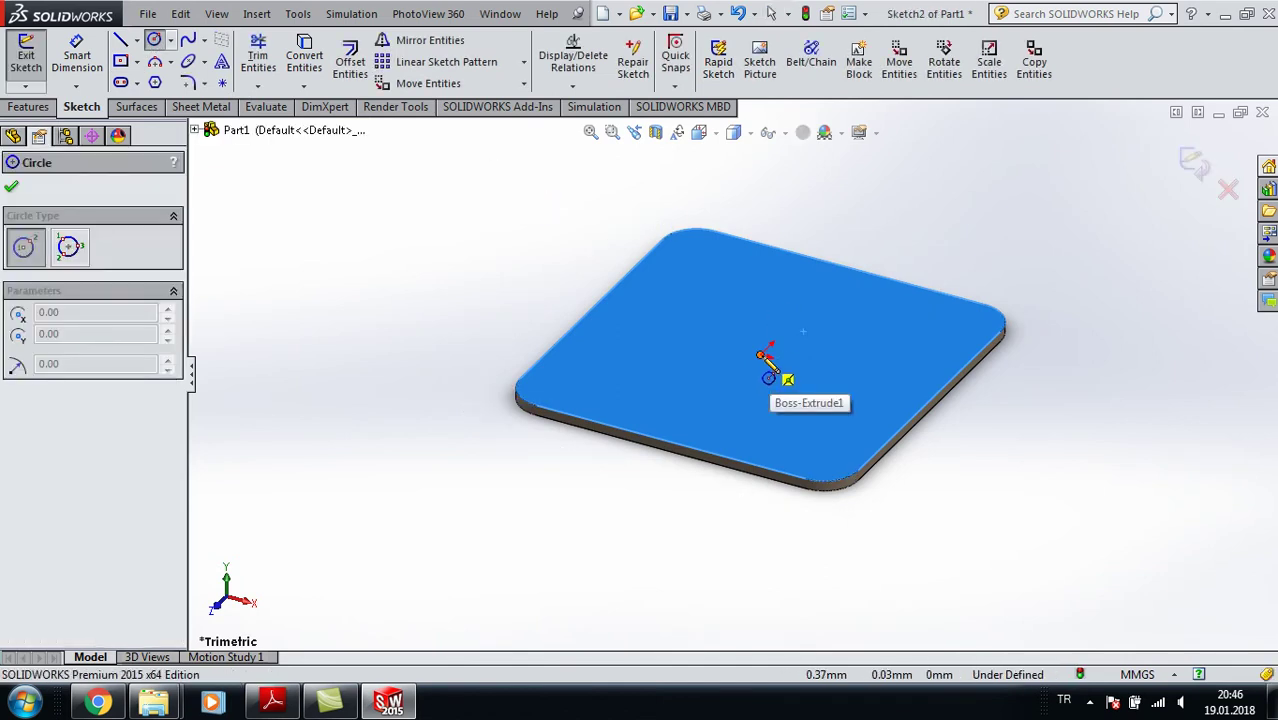
left_click(764, 354)
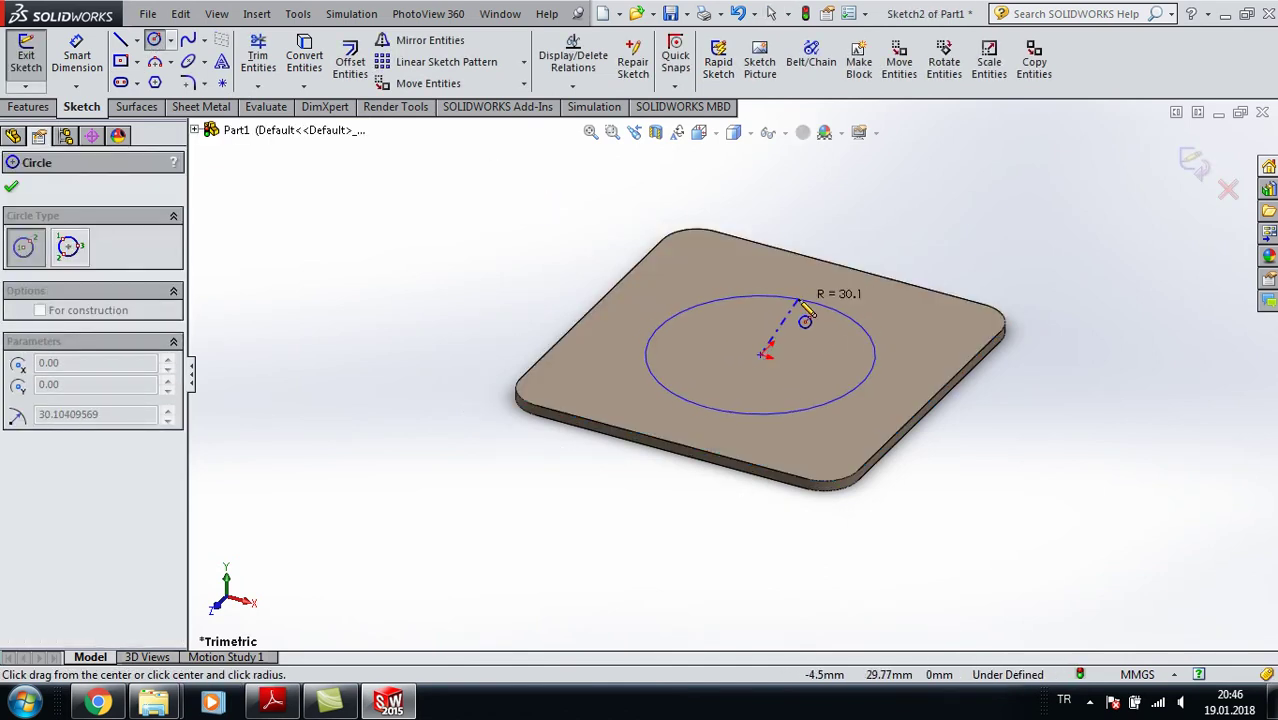
left_click(803, 299)
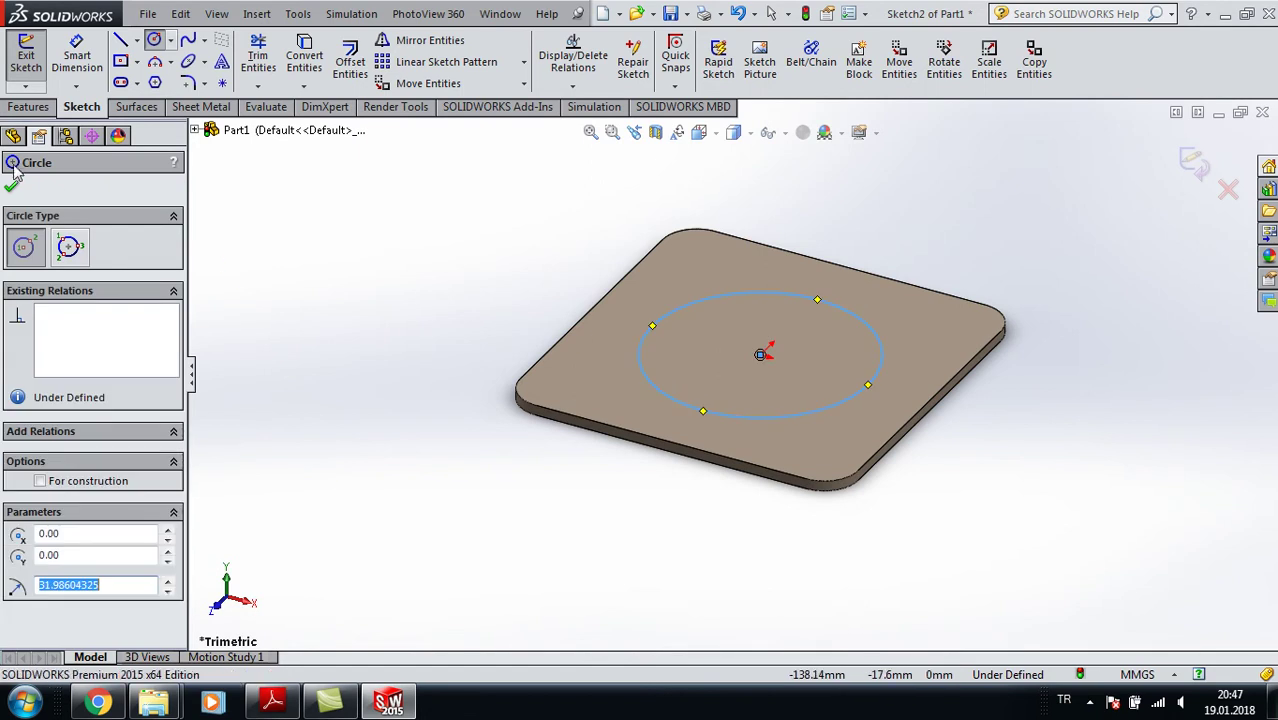
- Extrude the circle 15 mm with a 30° draft into a tapered boss
left_click(28, 107)
left_click(34, 58)
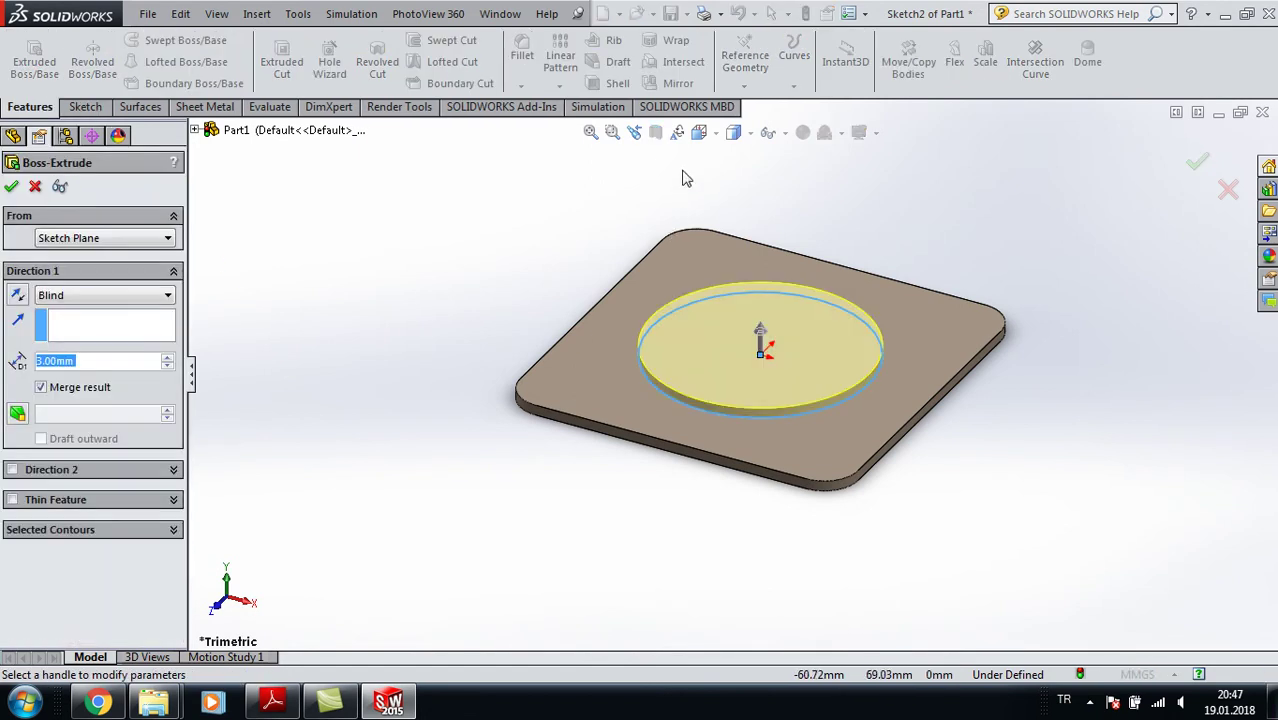
left_click(699, 132)
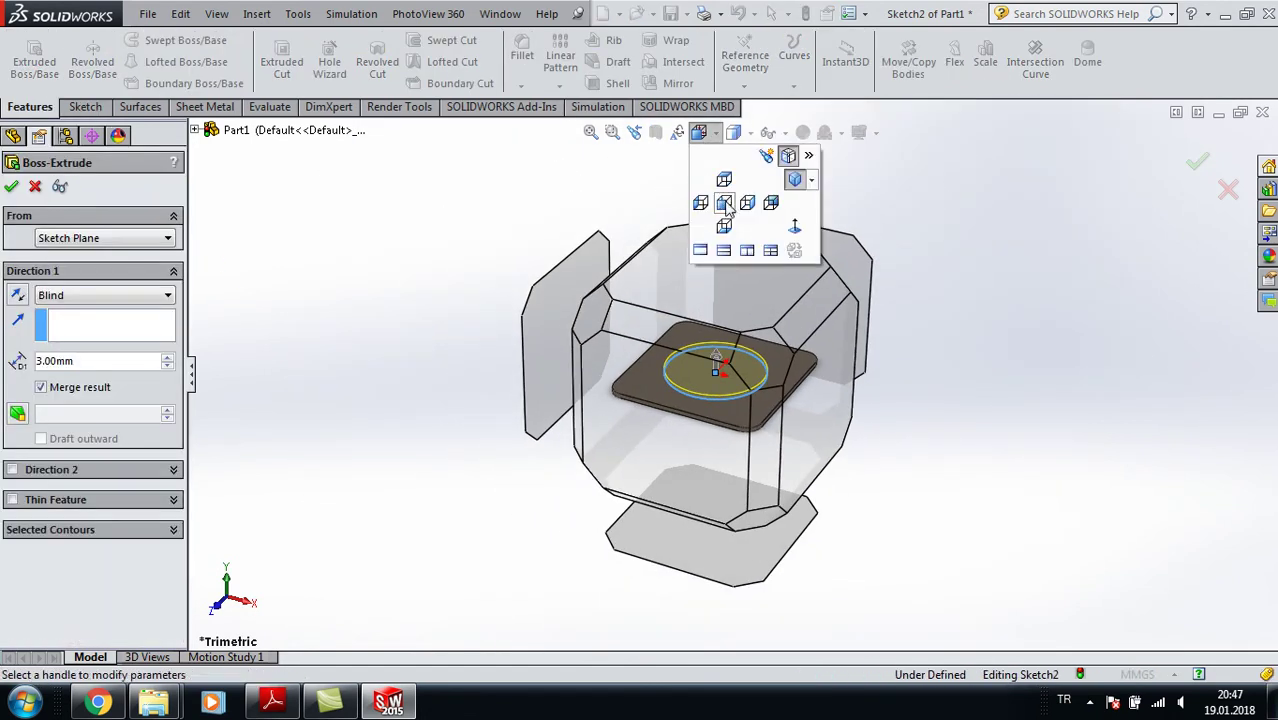
left_click(725, 204)
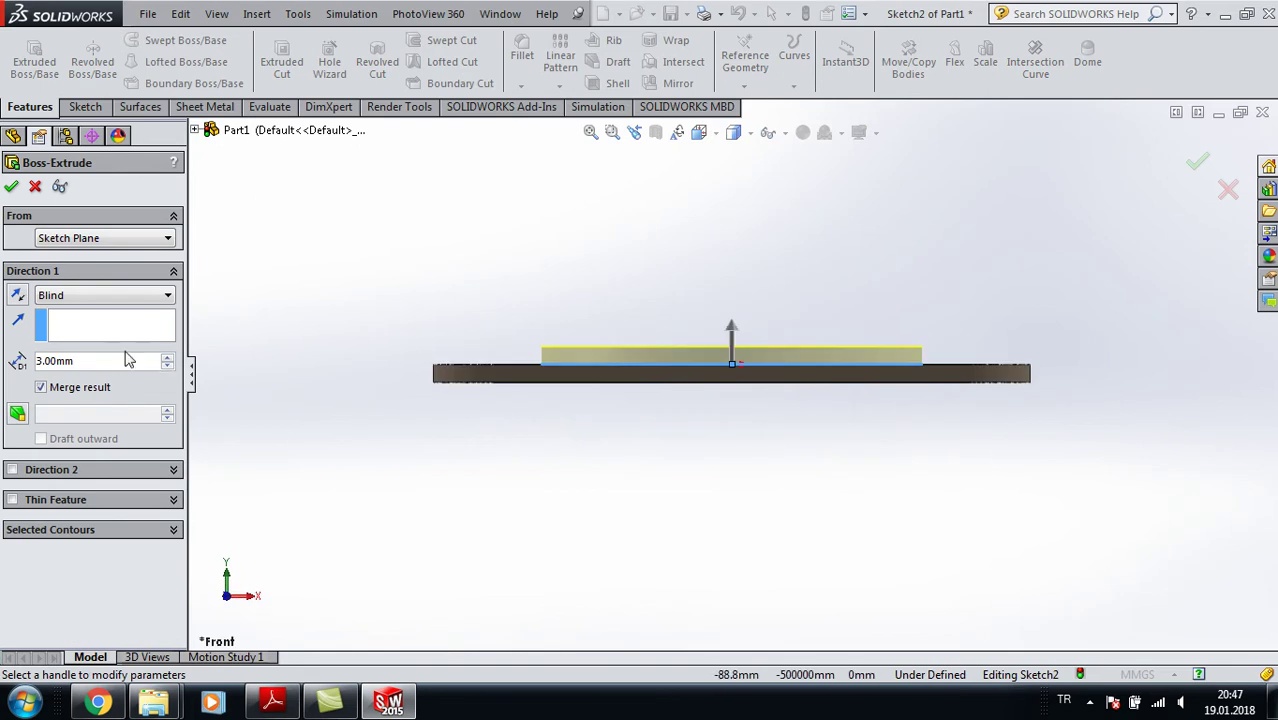
left_click(168, 358)
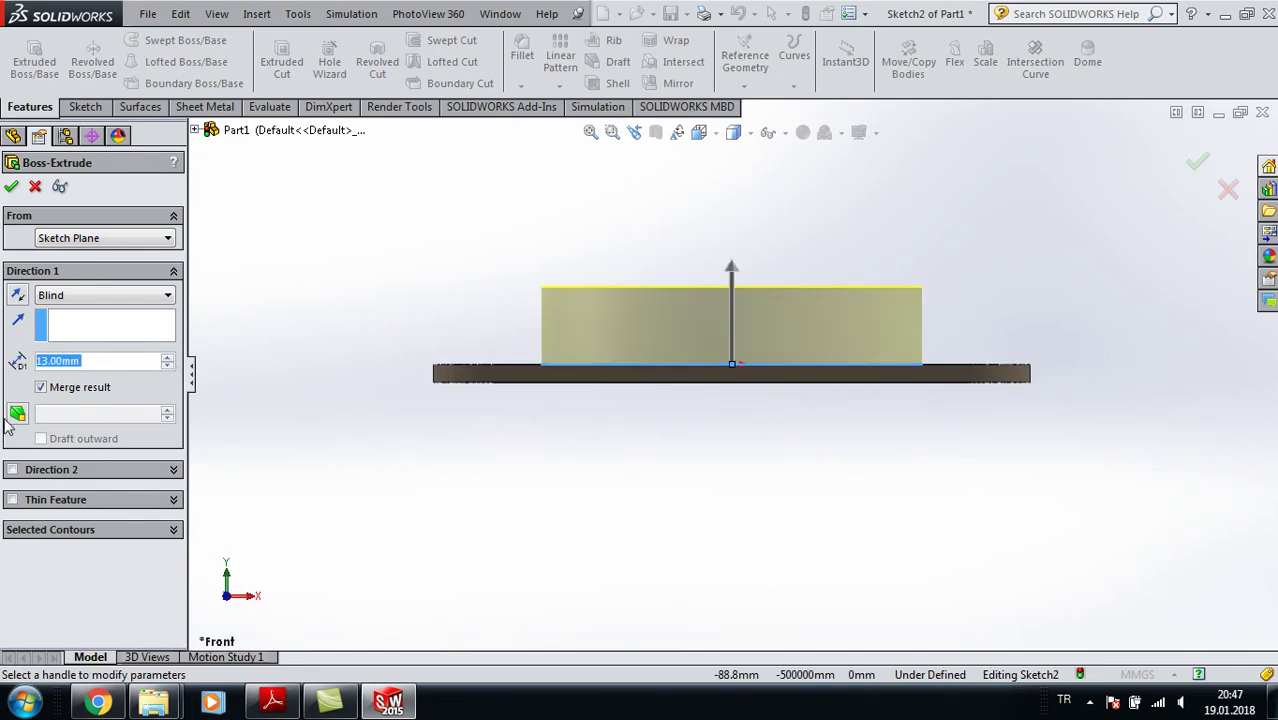
left_click(17, 413)
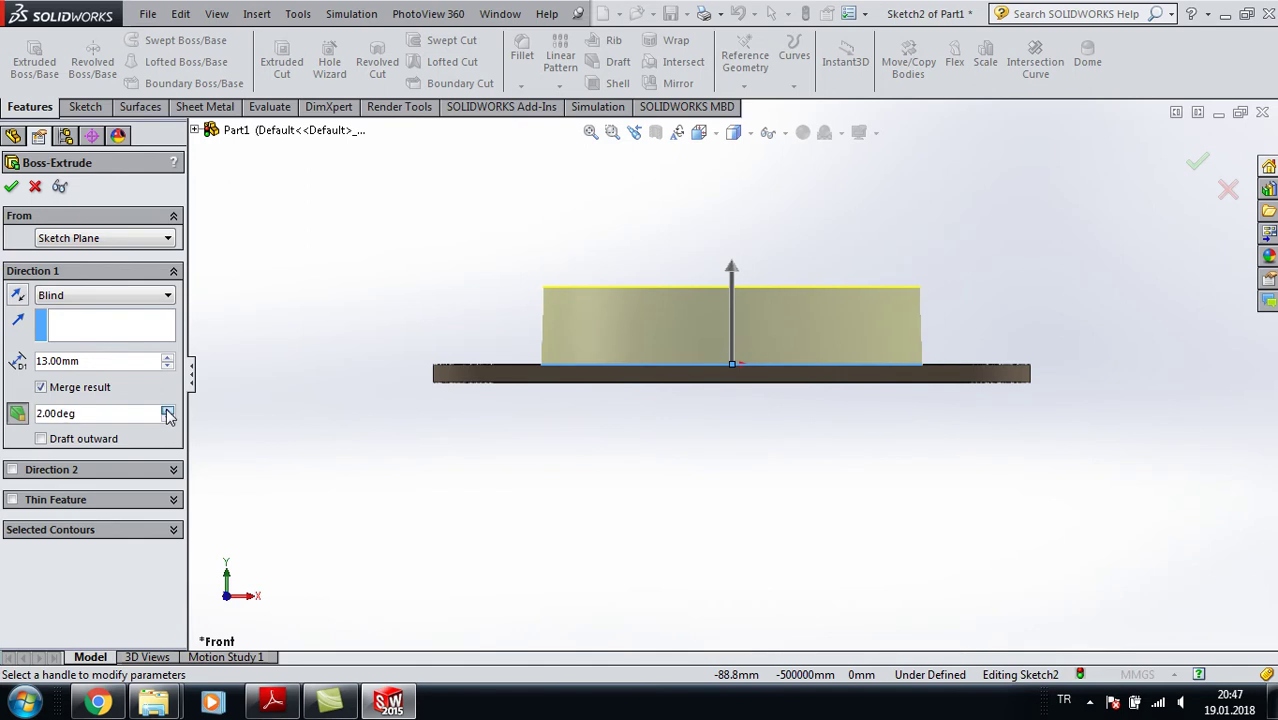
left_click(167, 410)
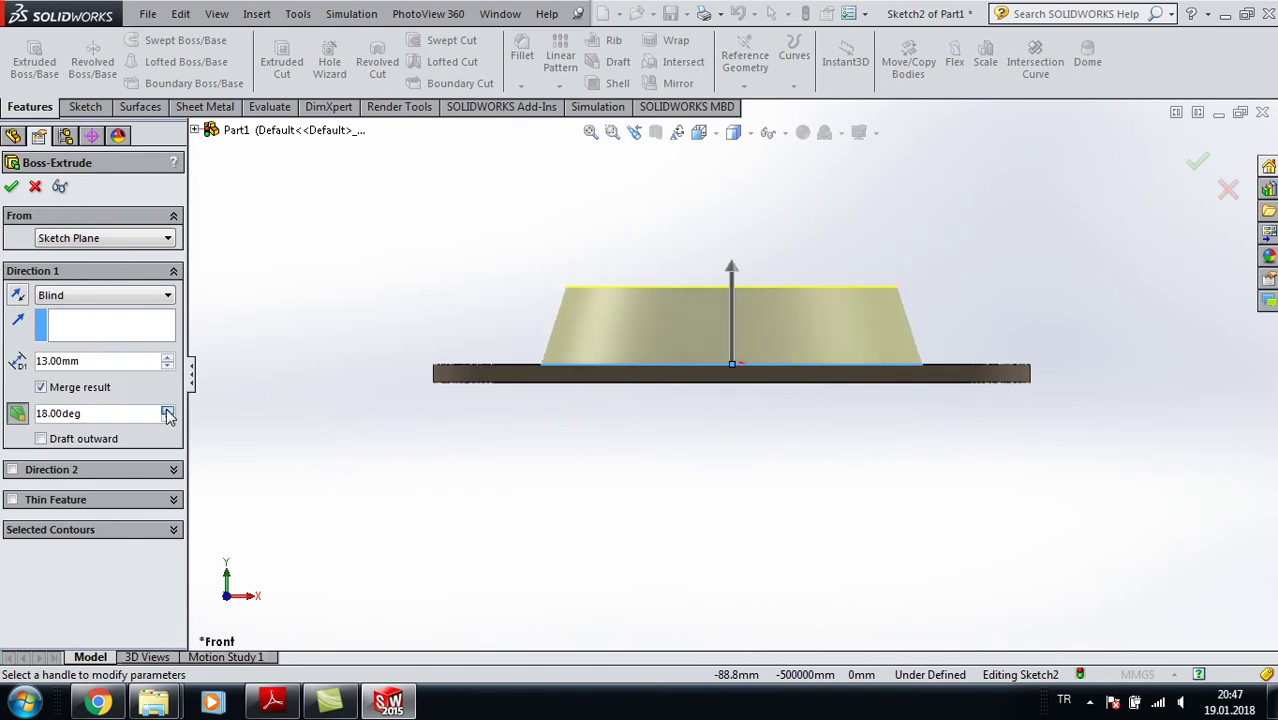
left_click(167, 411)
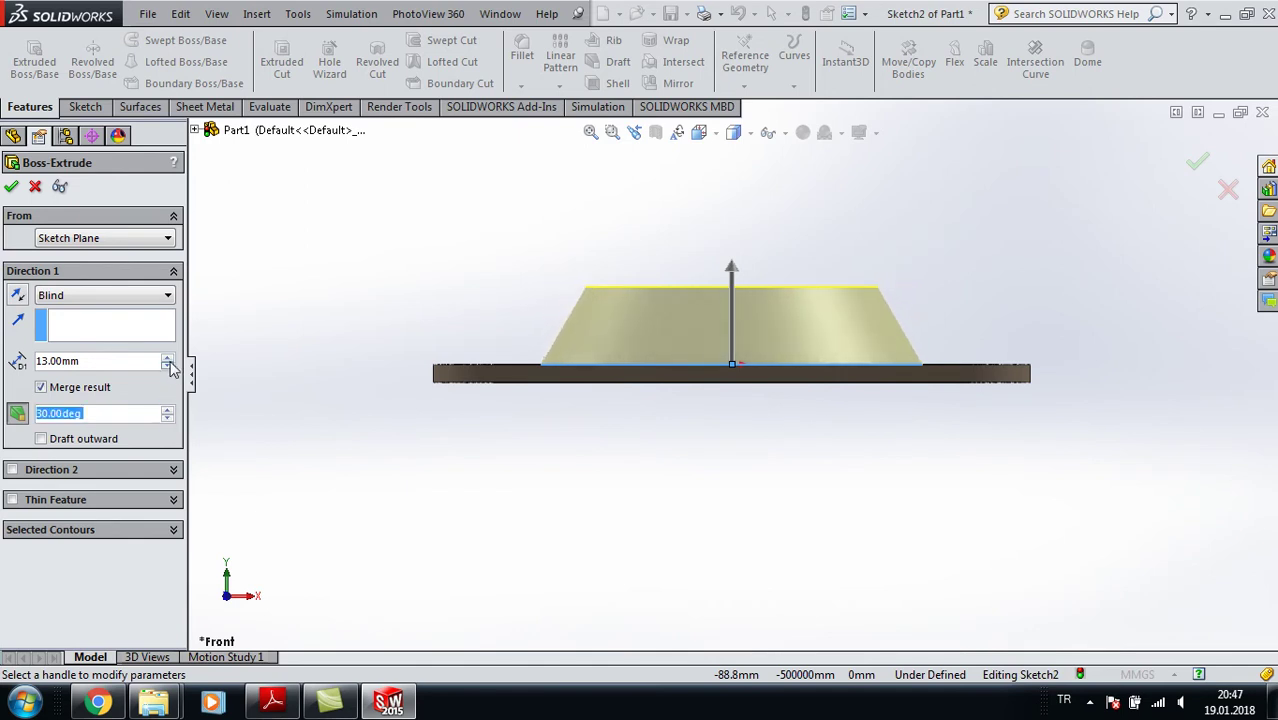
left_click(167, 360)
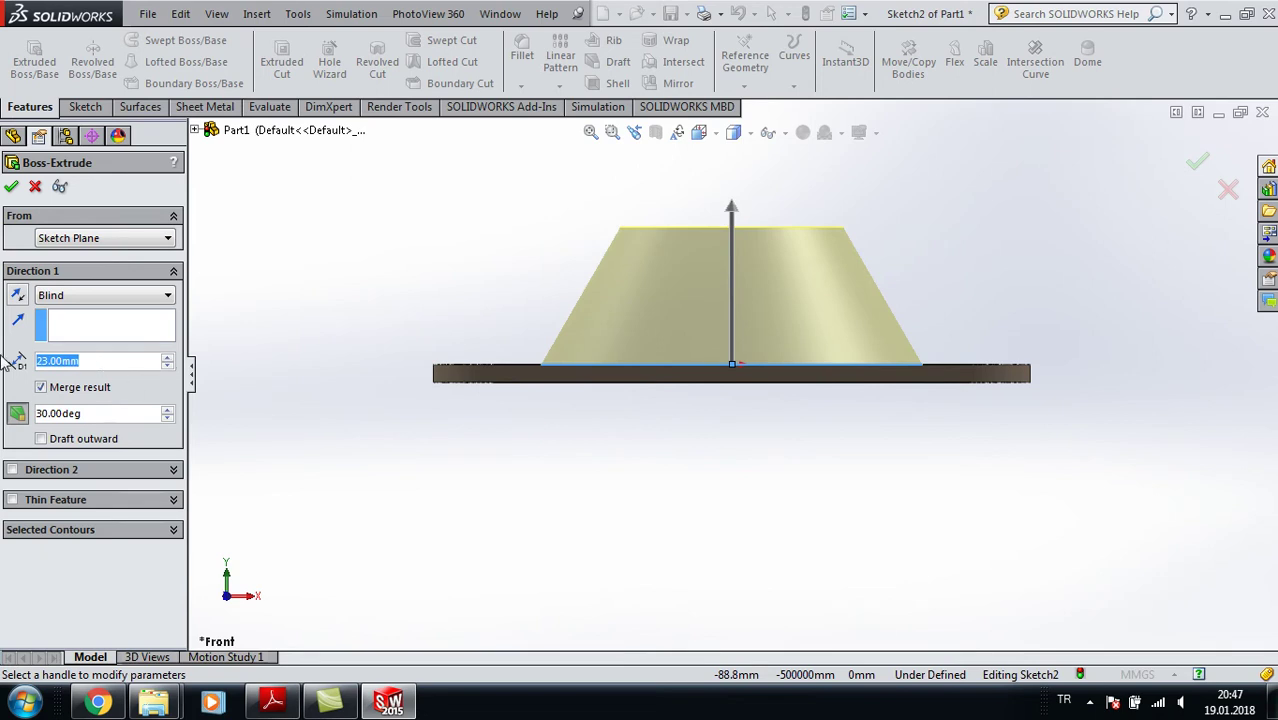
type("15")
key("Return")
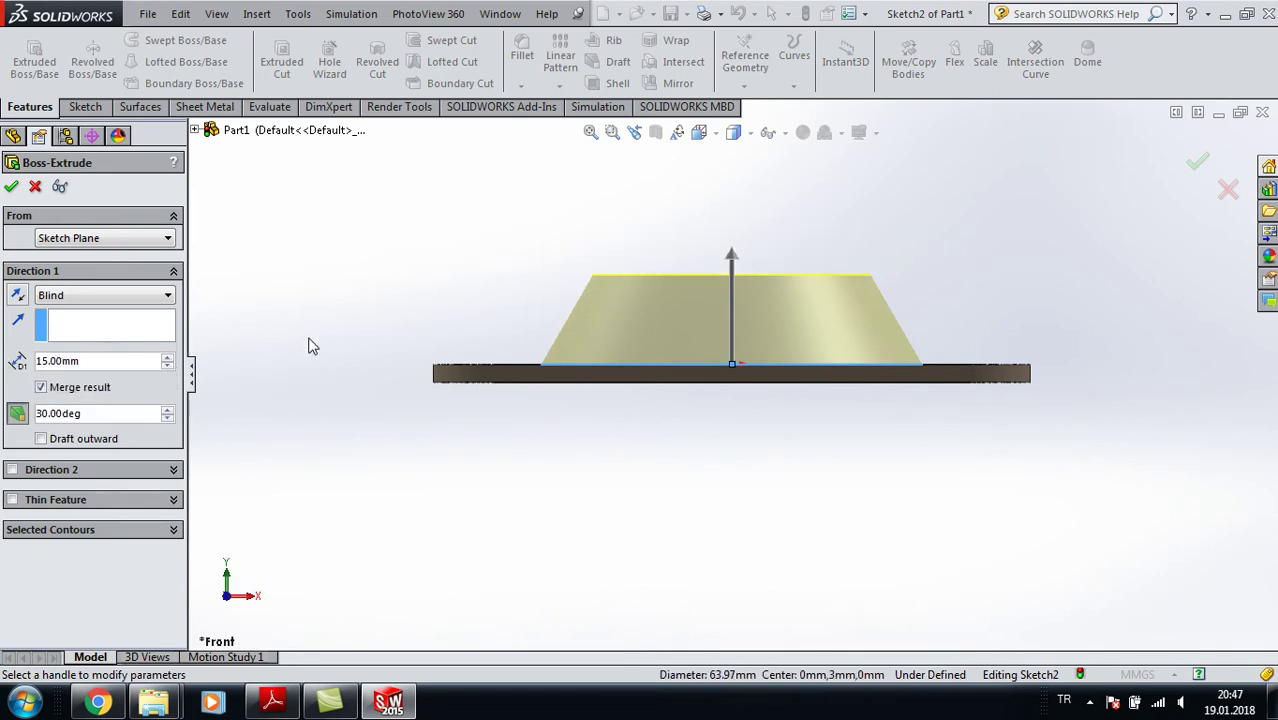
left_click(12, 188)
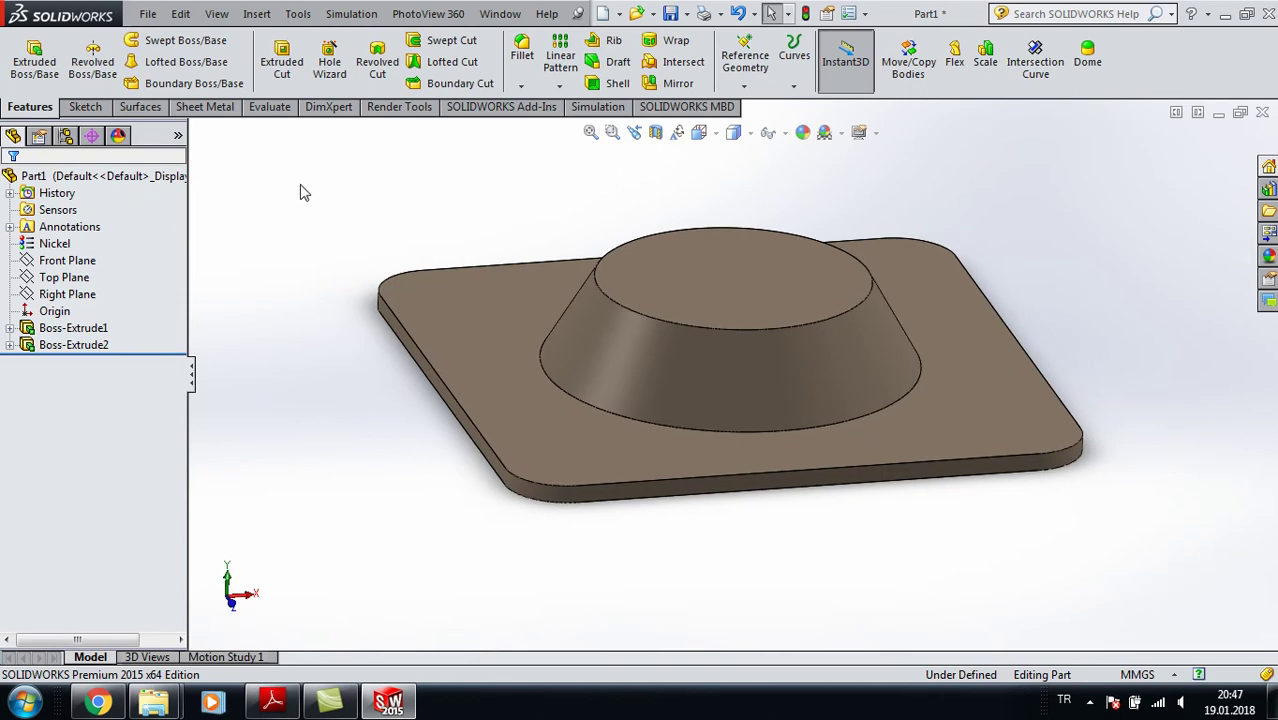
- Shell the part 3 mm thick, opening it from the bottom face
middle_click_drag(792, 464, 750, 374)
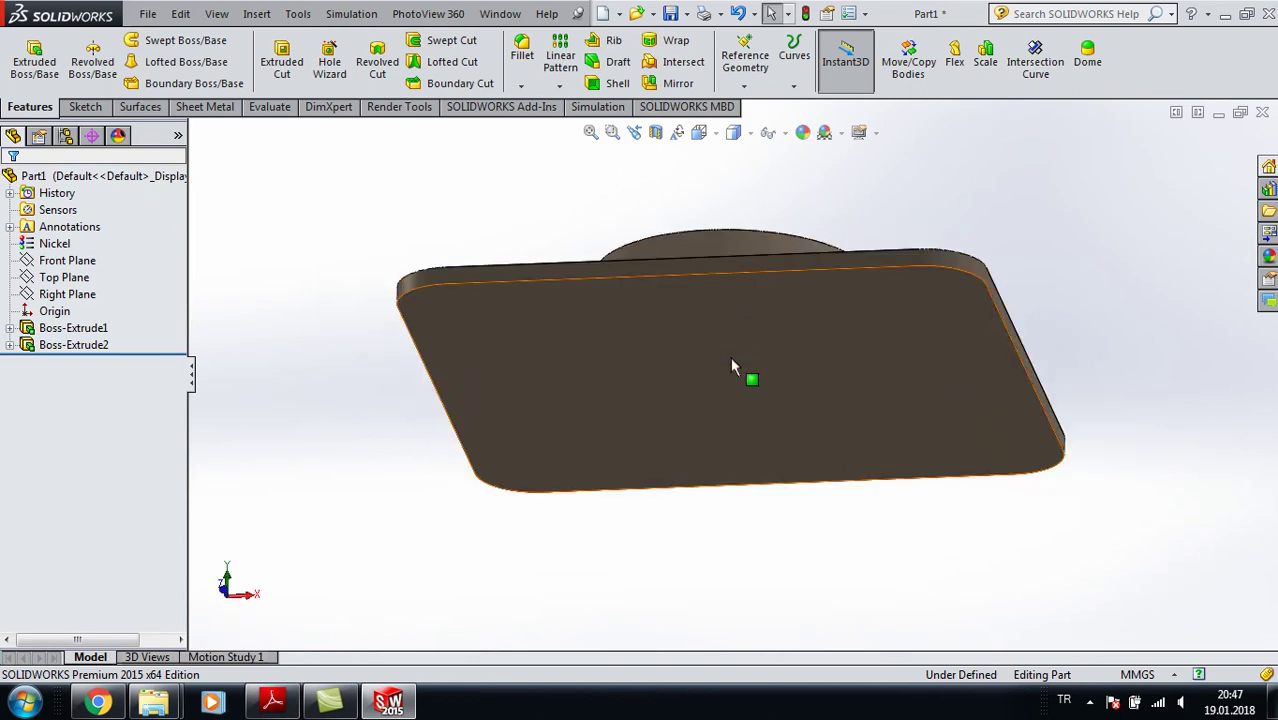
left_click(732, 377)
left_click(612, 83)
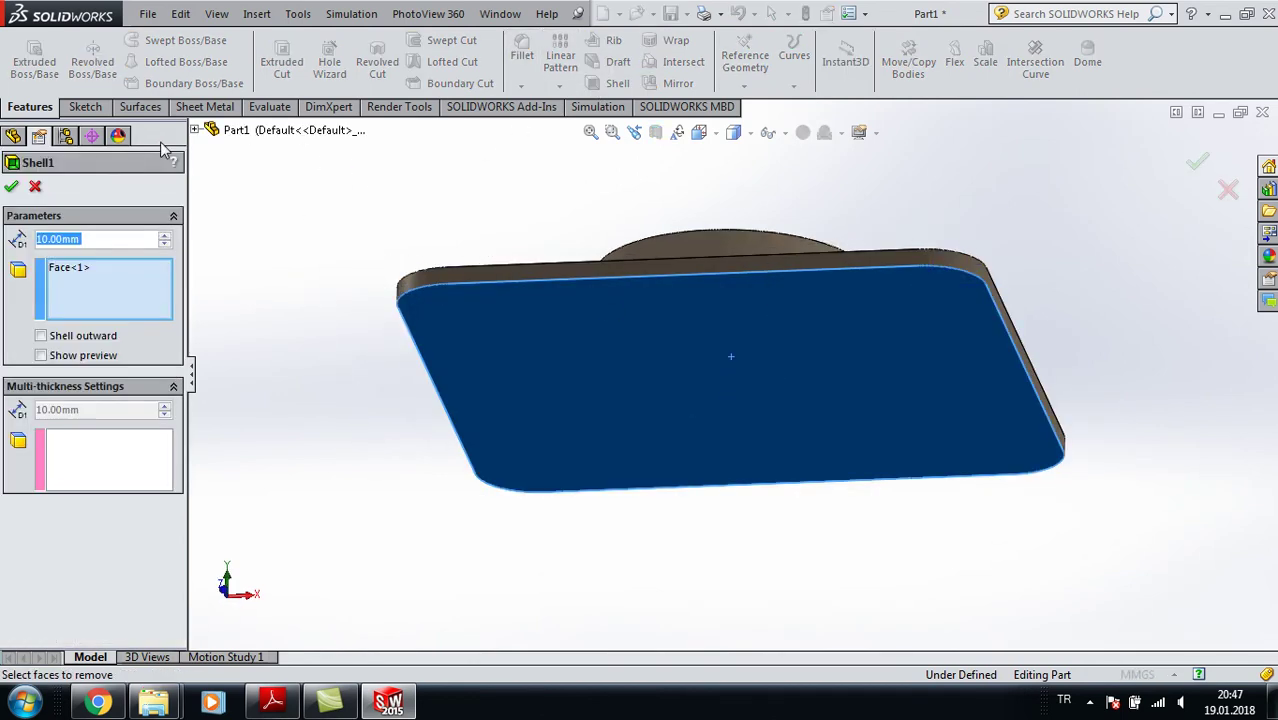
left_click(63, 355)
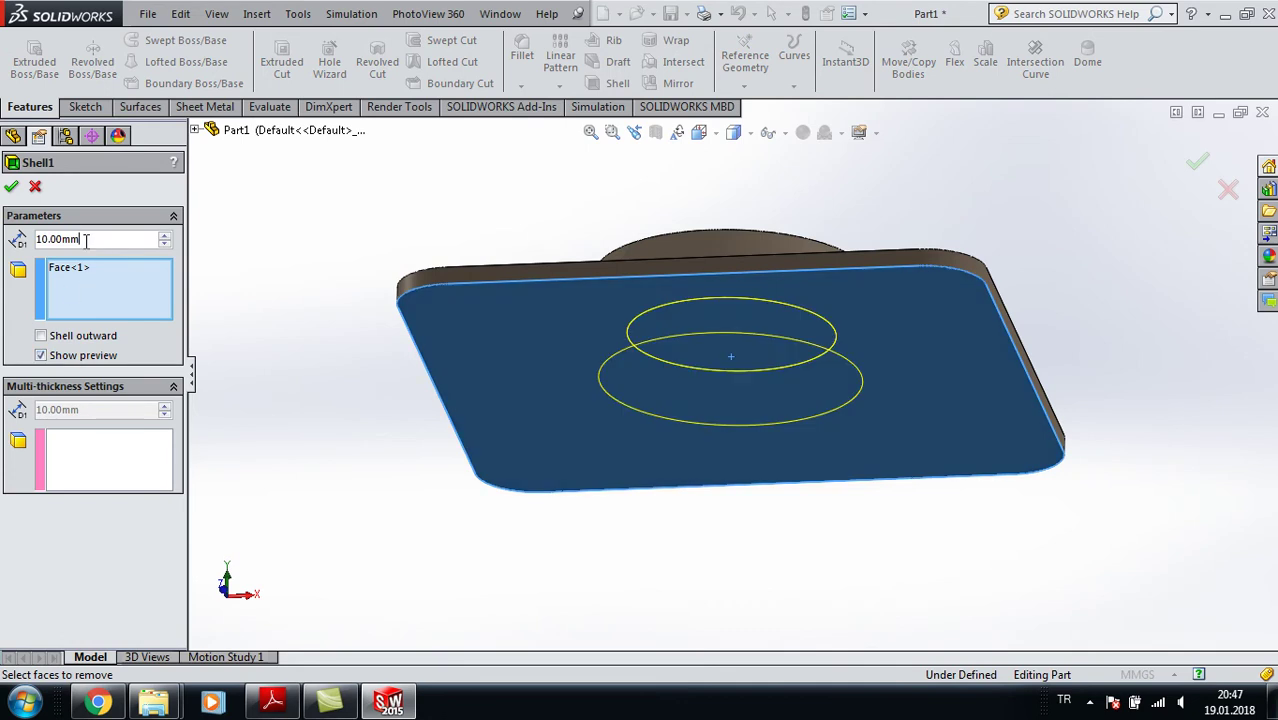
type("3")
key("Return")
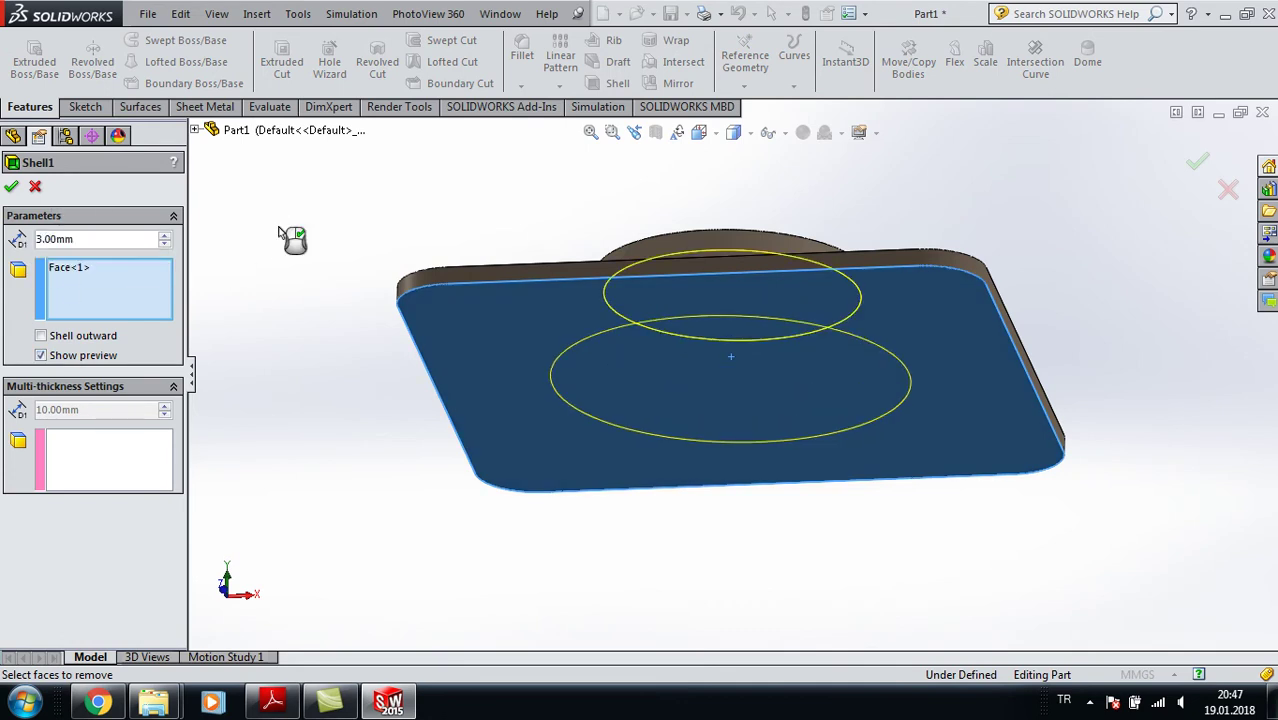
left_click(12, 188)
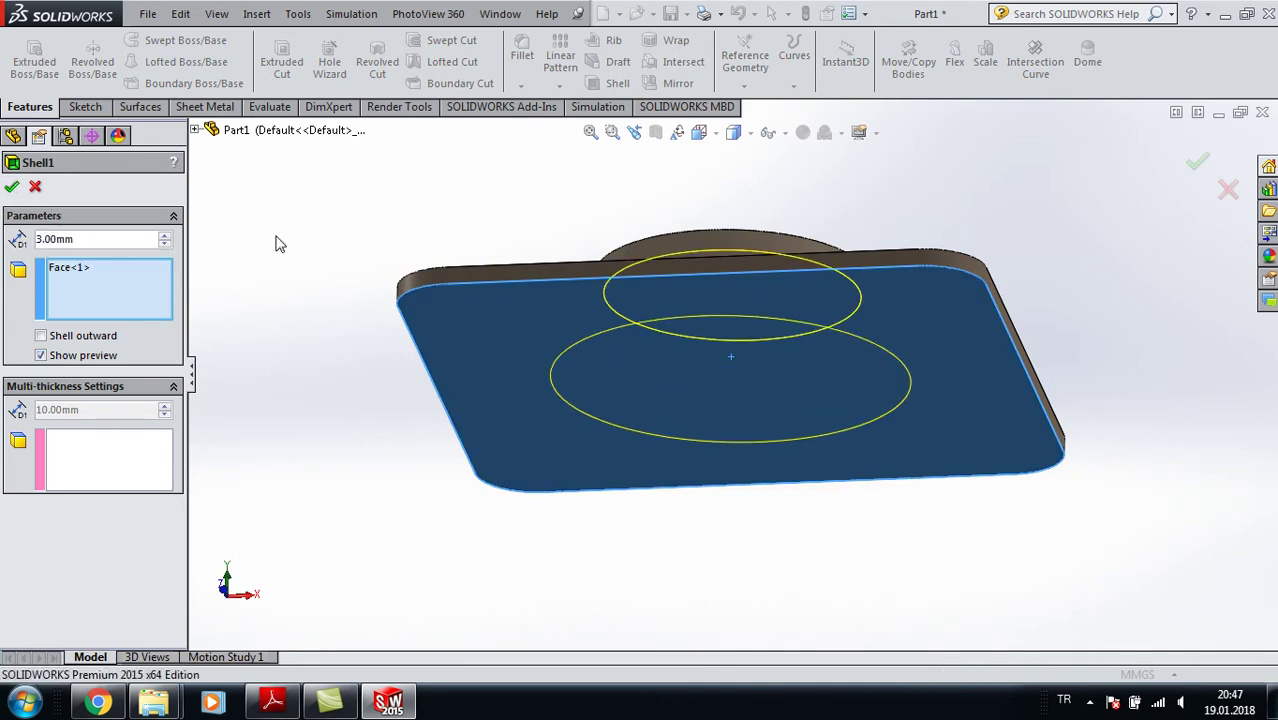
- Remove the Shell1 feature so the plate and boss are solid again
left_click(55, 362)
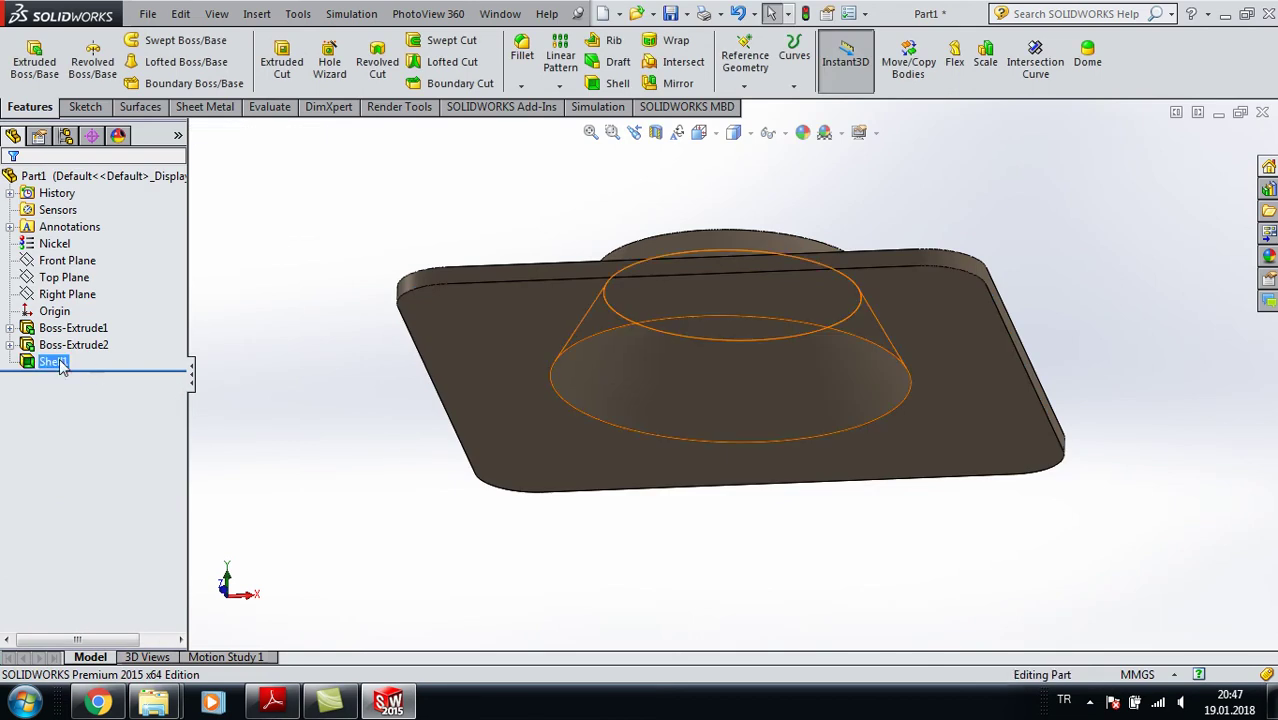
left_click(55, 362)
key("ctrl+z")
mouse_move(405, 234)
middle_mouse_down()
mouse_move(434, 357)
mouse_move(491, 320)
middle_mouse_up()
left_click(491, 320)
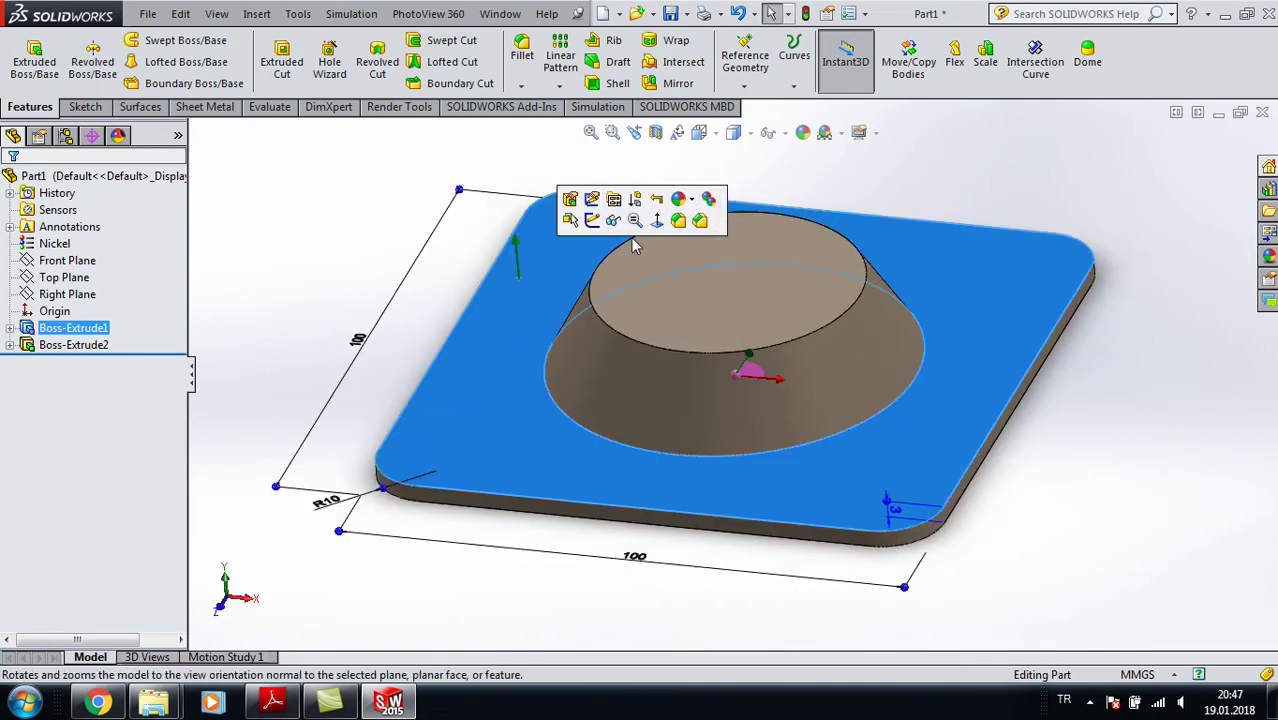
- Sketch a small circle near the top-right corner and circular-pattern it into four
left_click(656, 220)
left_click(82, 106)
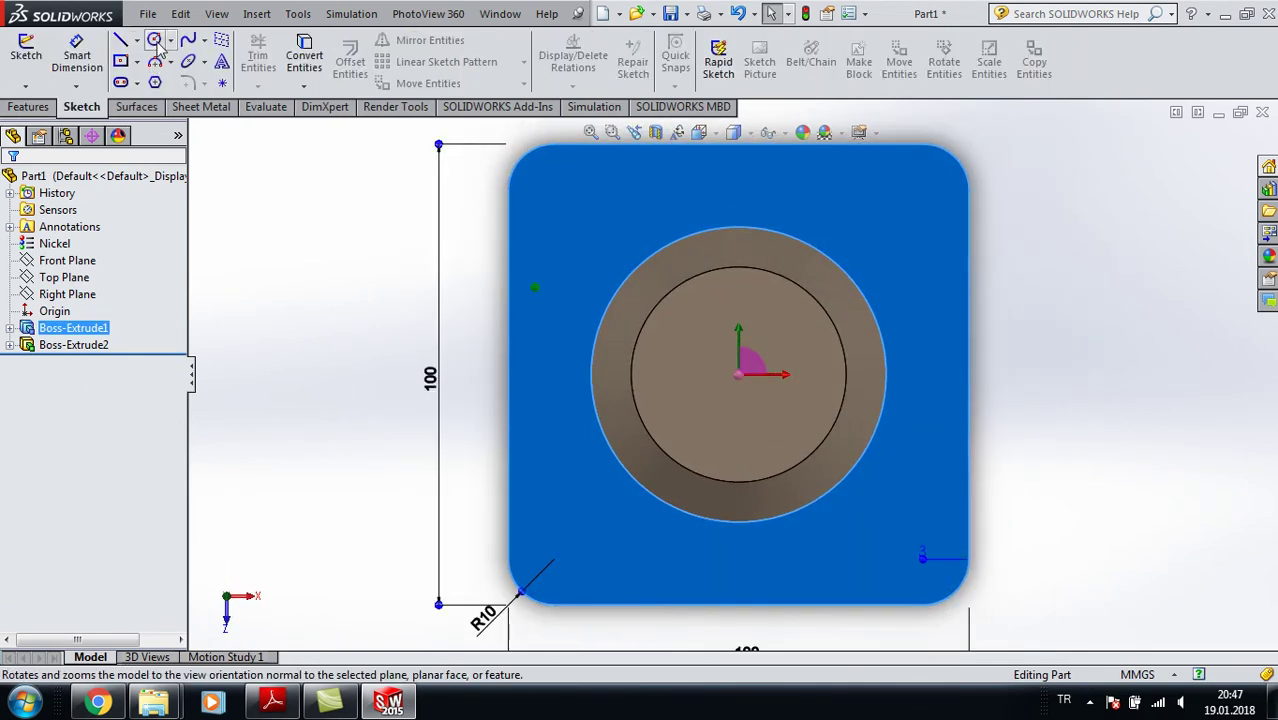
left_click(156, 42)
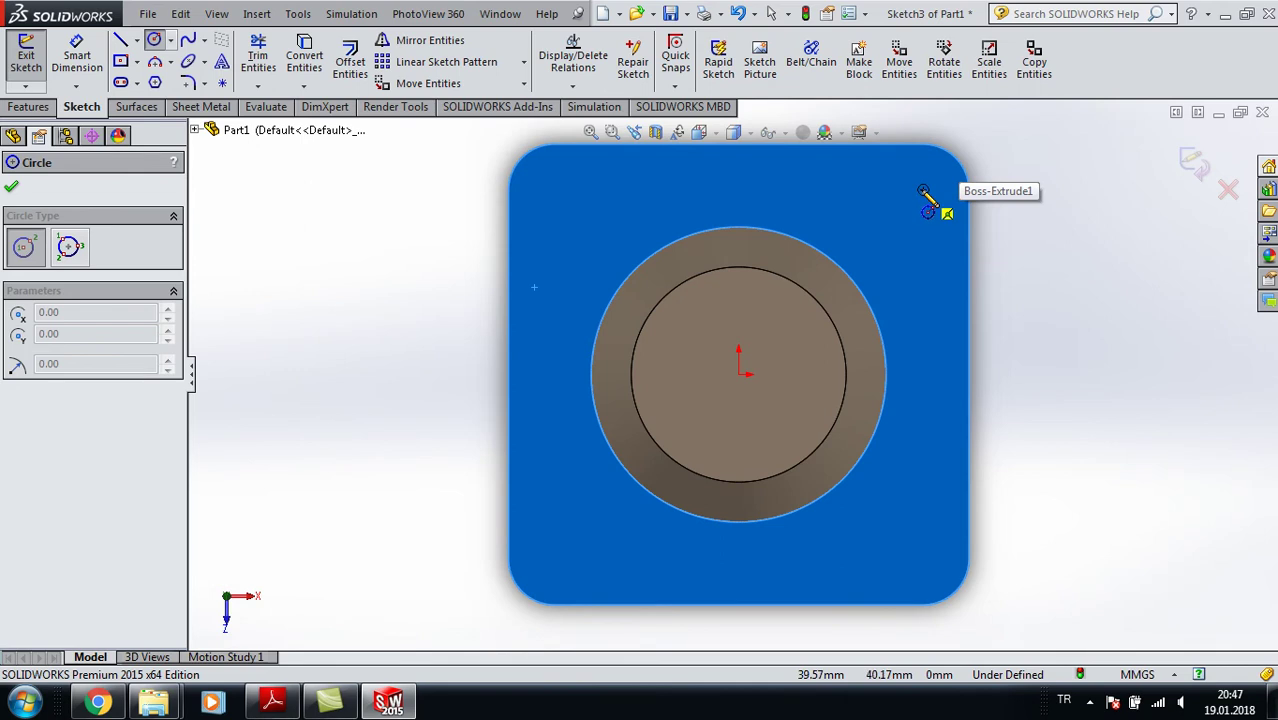
left_click(925, 192)
left_click(921, 208)
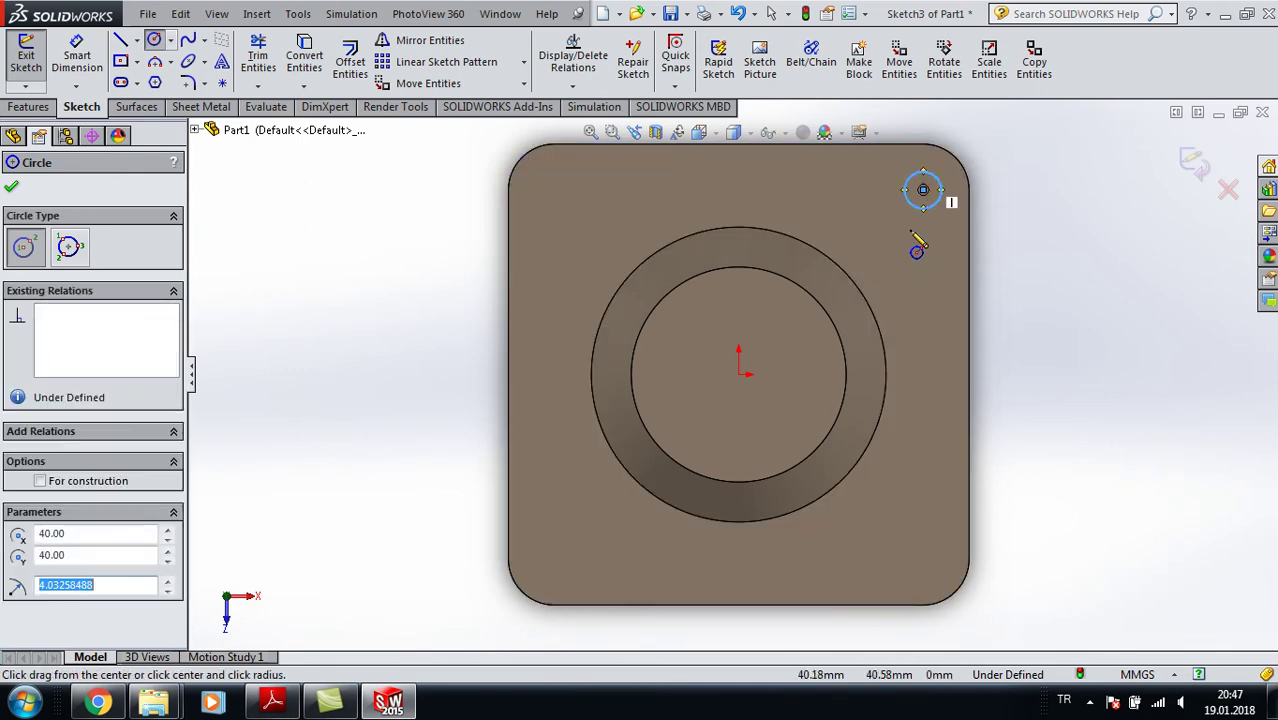
left_click(523, 62)
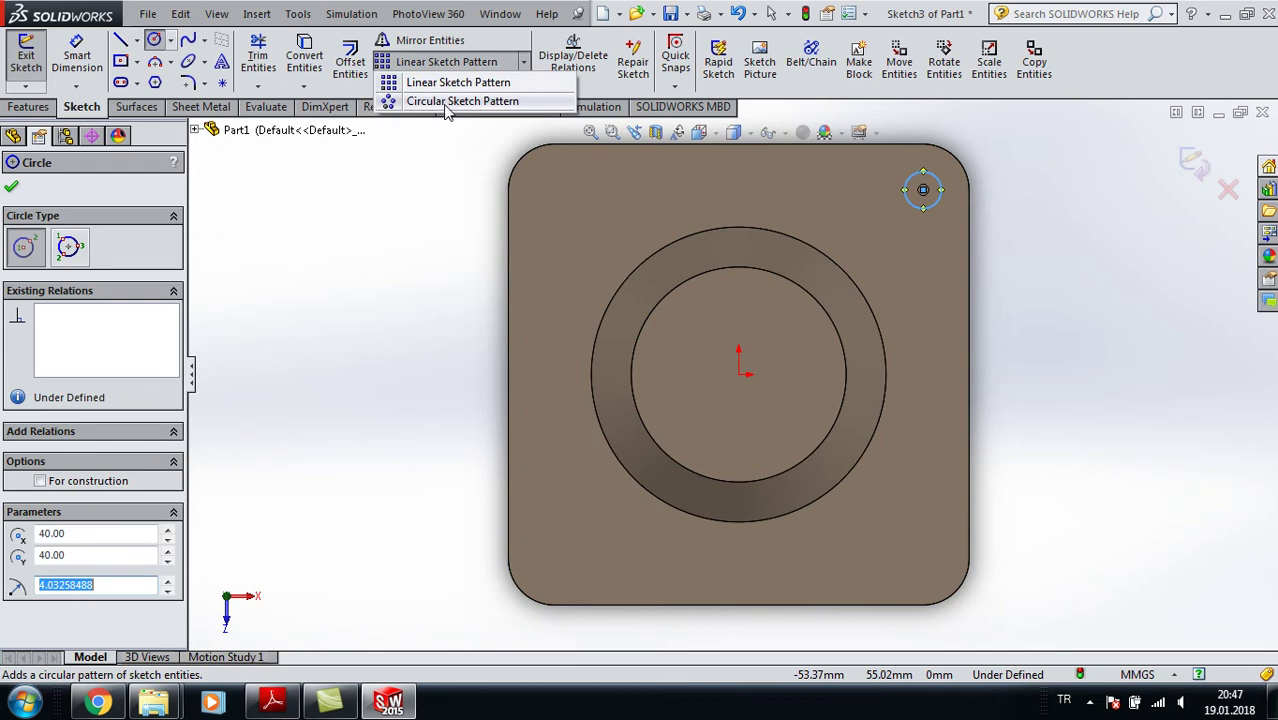
left_click(447, 103)
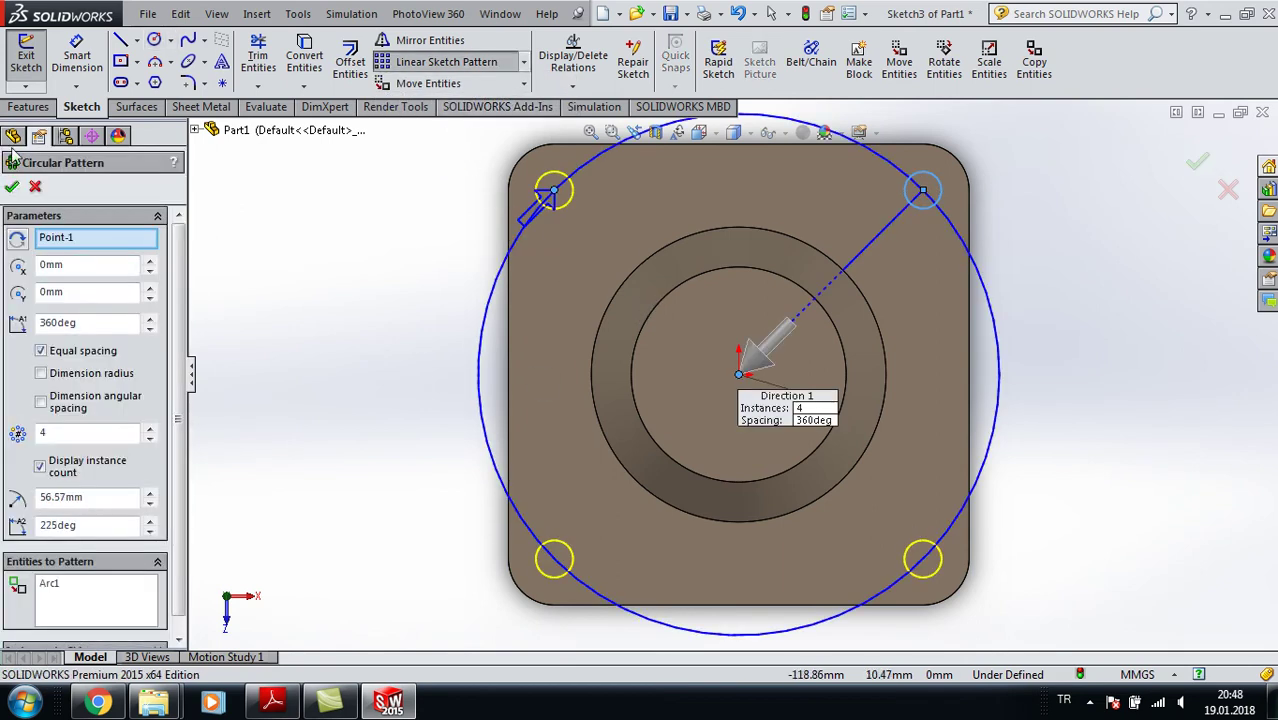
left_click(11, 186)
- Cut the four circles Through All to make the corner holes
left_click(30, 106)
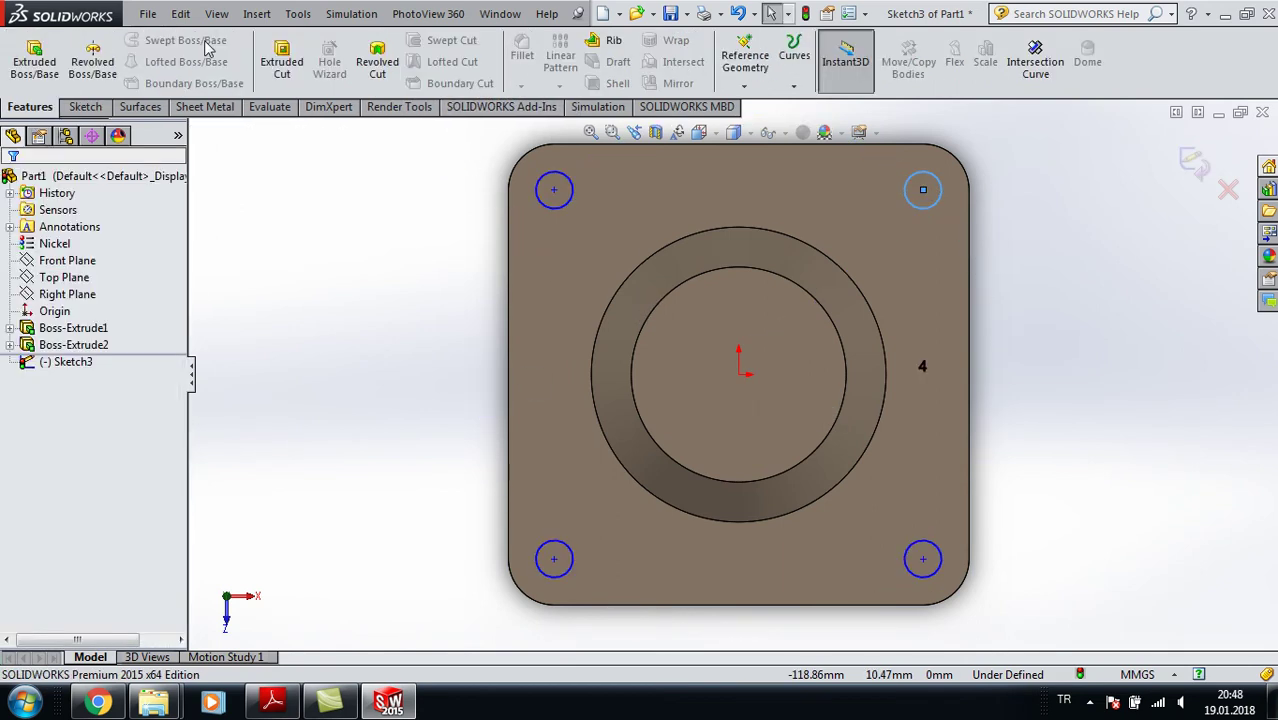
left_click(282, 62)
left_click(108, 295)
left_click(90, 324)
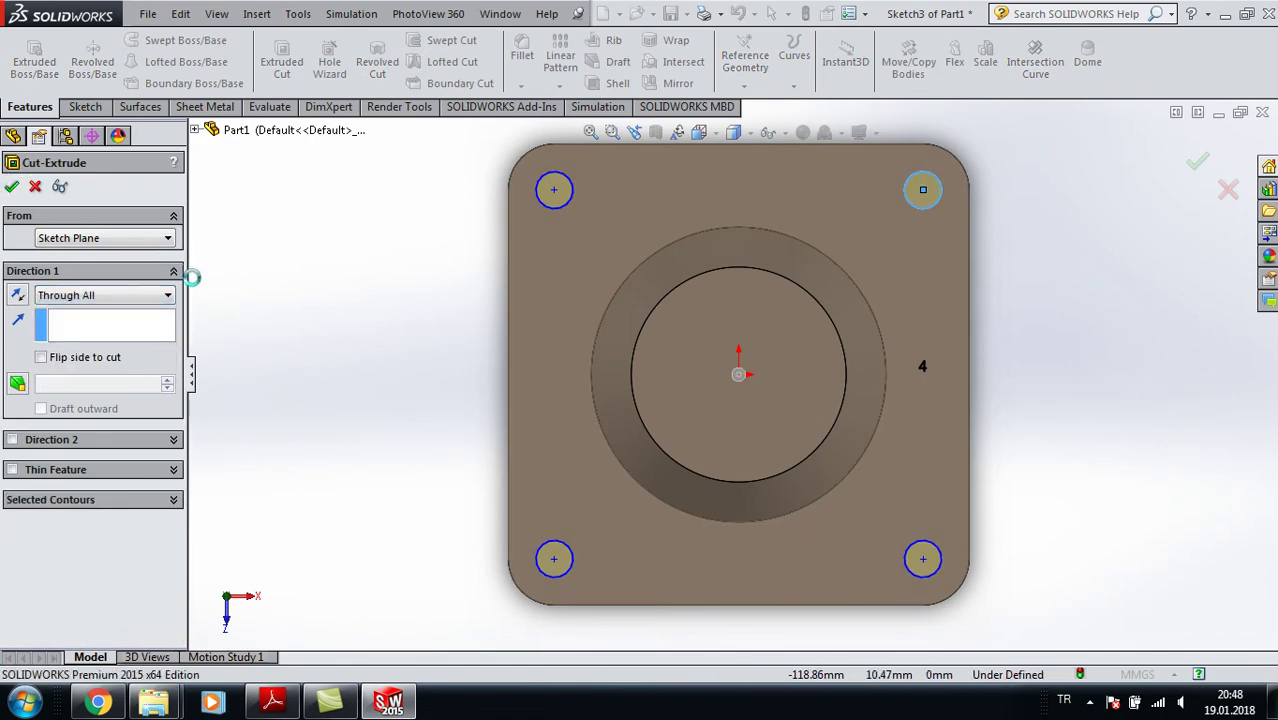
key("Return")
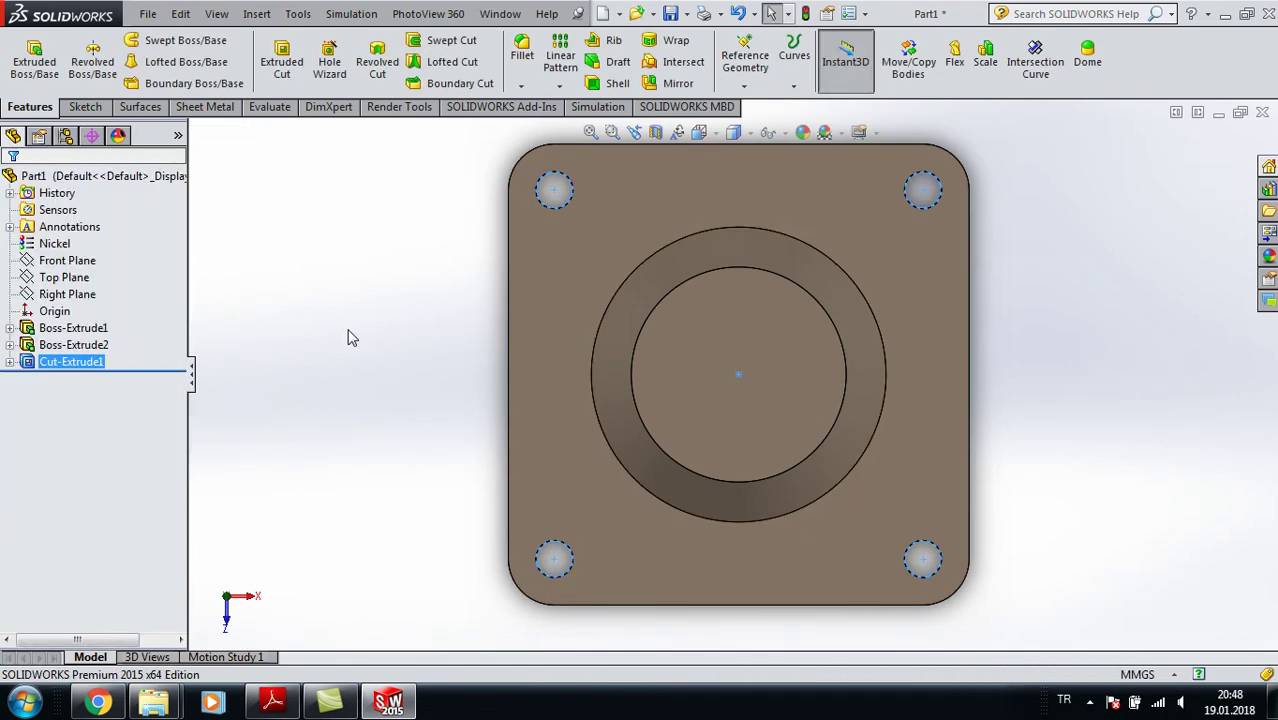
key("ctrl+7")
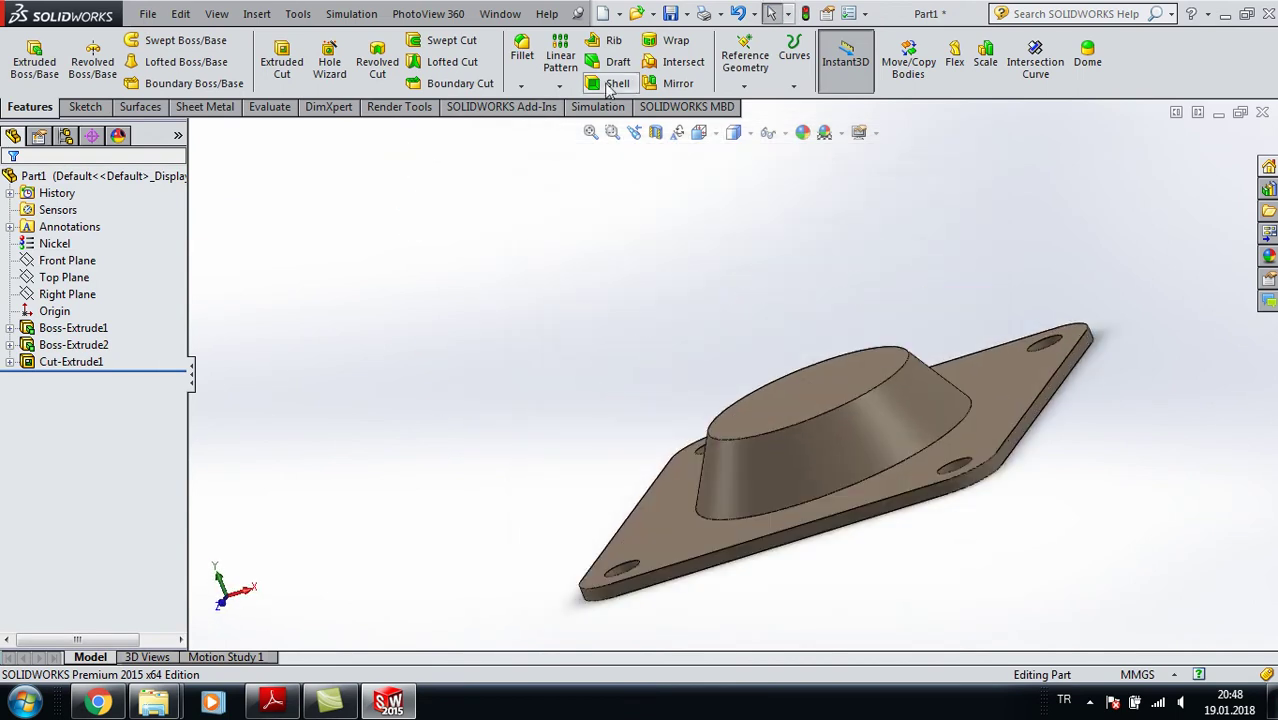
- Shell the part with the bottom face left open
left_click(617, 83)
middle_click_drag(548, 325, 488, 168)
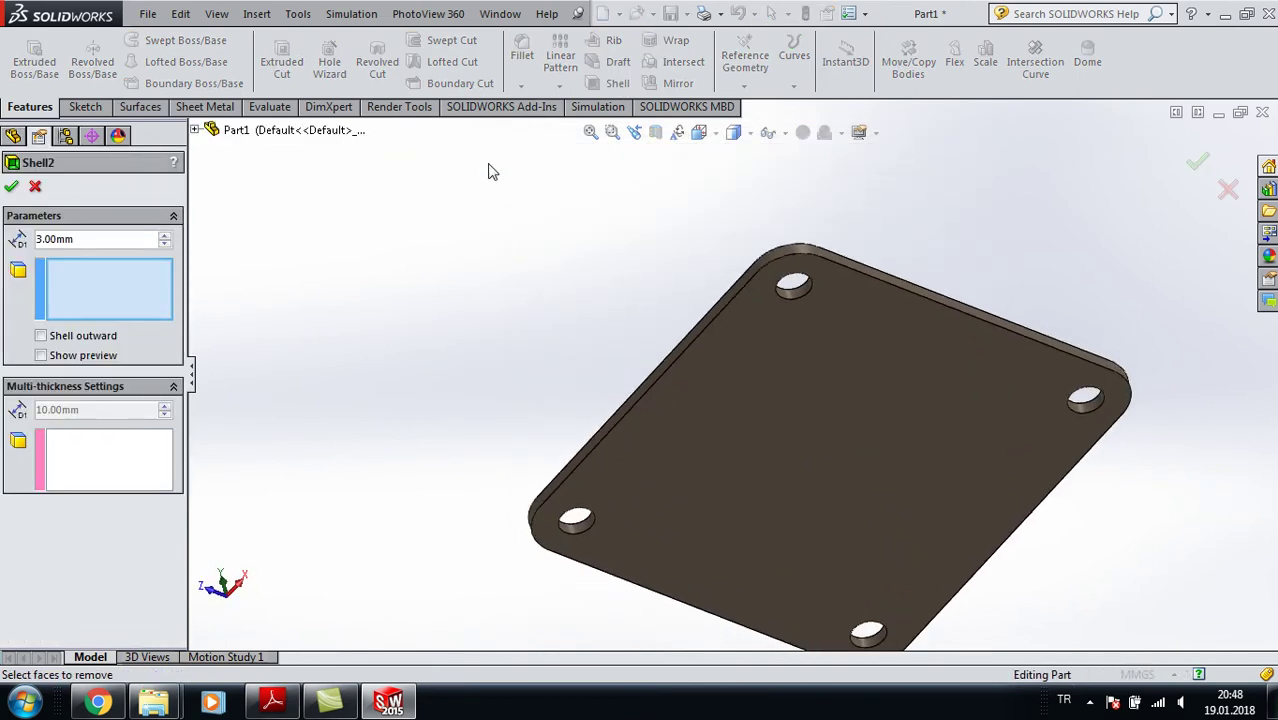
left_click(782, 440)
left_click(41, 356)
left_click(11, 186)
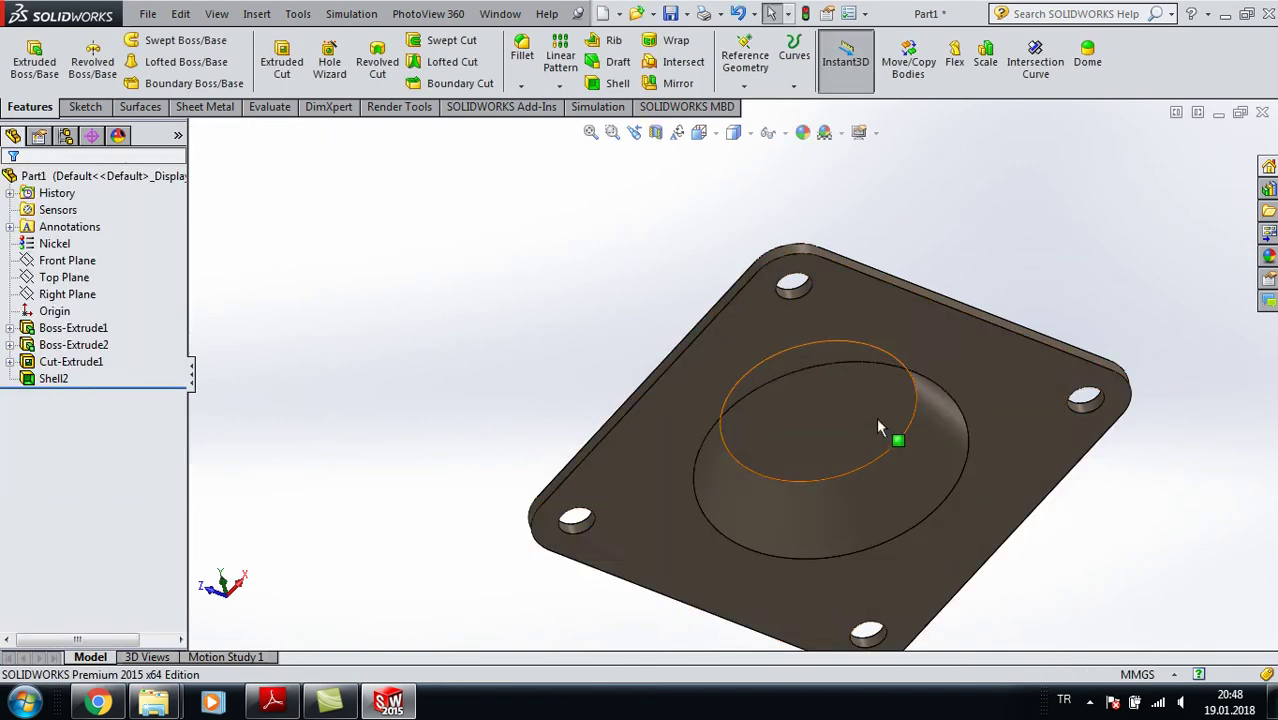
- Edit Shell2 to try a 2 mm wall thickness
right_click(55, 380)
left_click(82, 329)
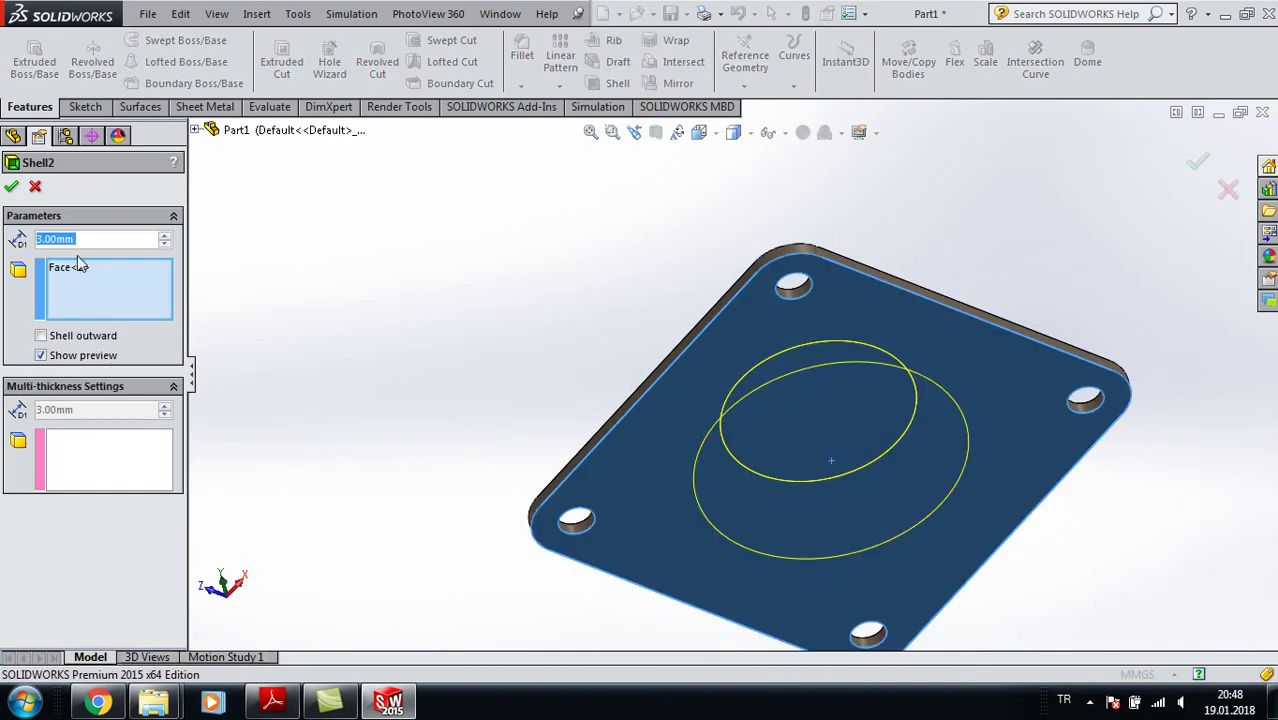
type("2")
key("Return")
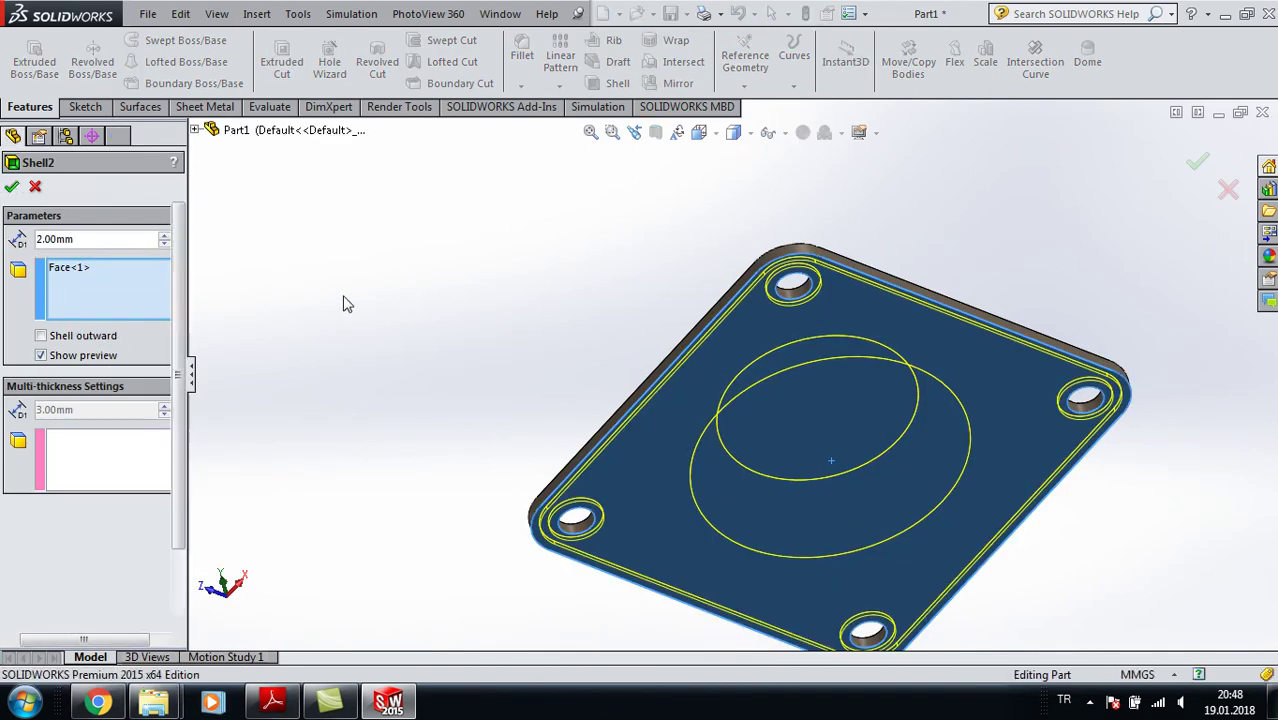
middle_click_drag(766, 450, 673, 294)
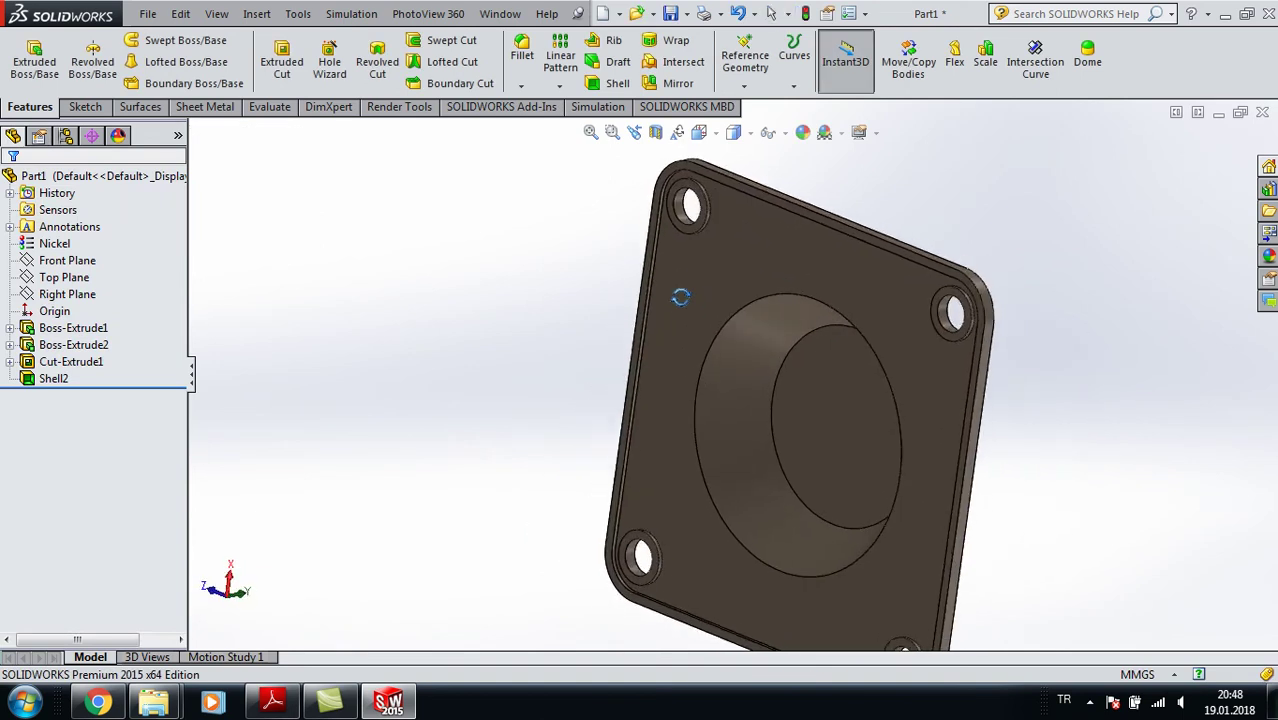
- Edit Shell2 again to set the wall thickness back to 3 mm
right_click(51, 380)
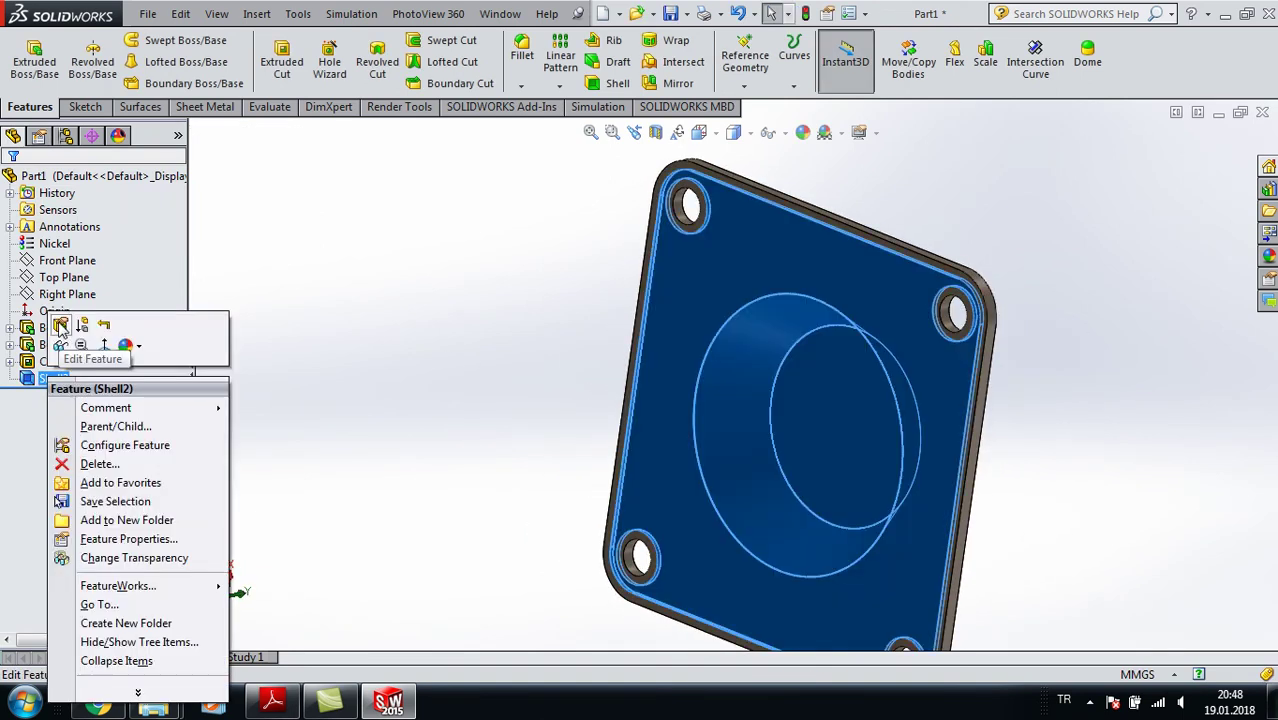
left_click(50, 330)
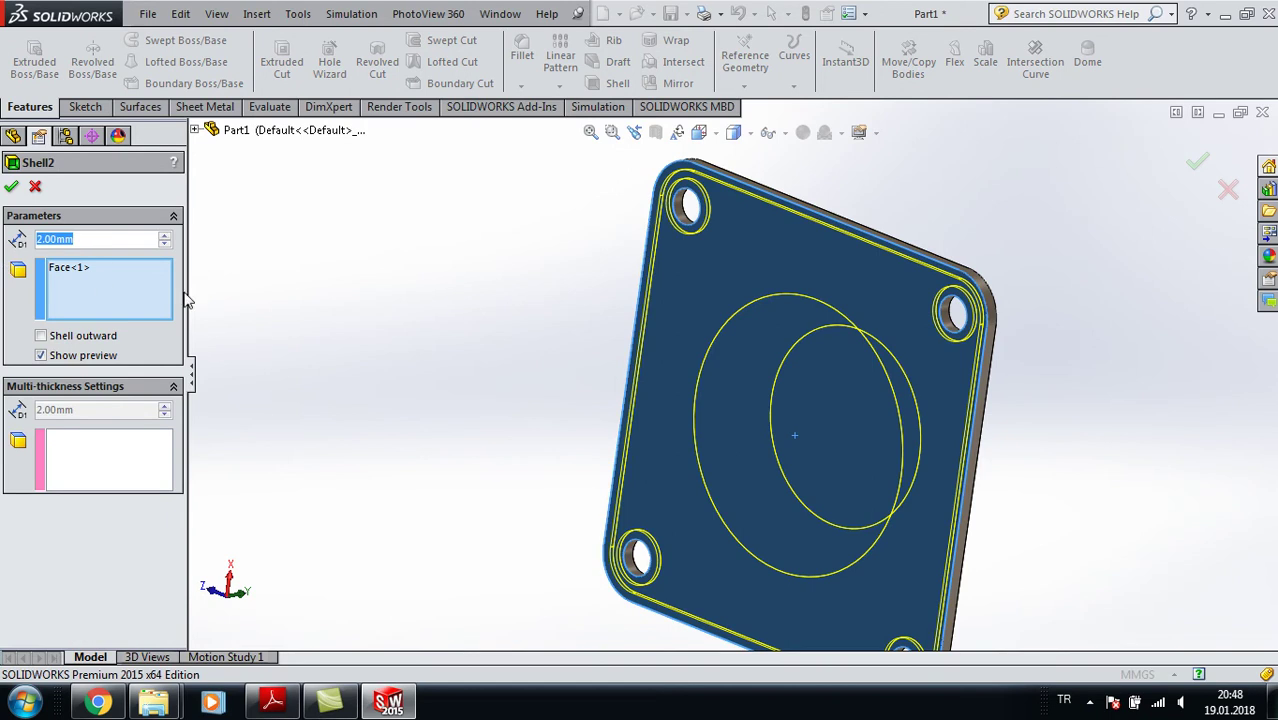
type("3")
key("Tab")
left_click(12, 190)
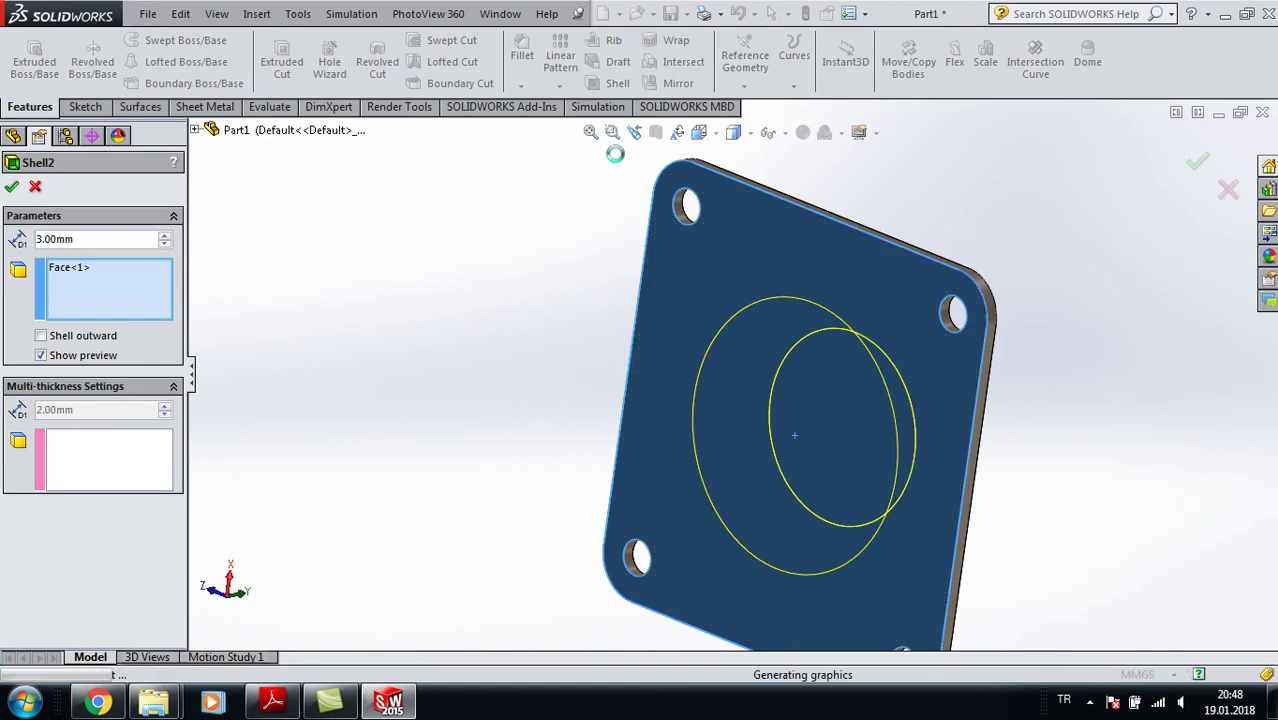
left_click(699, 132)
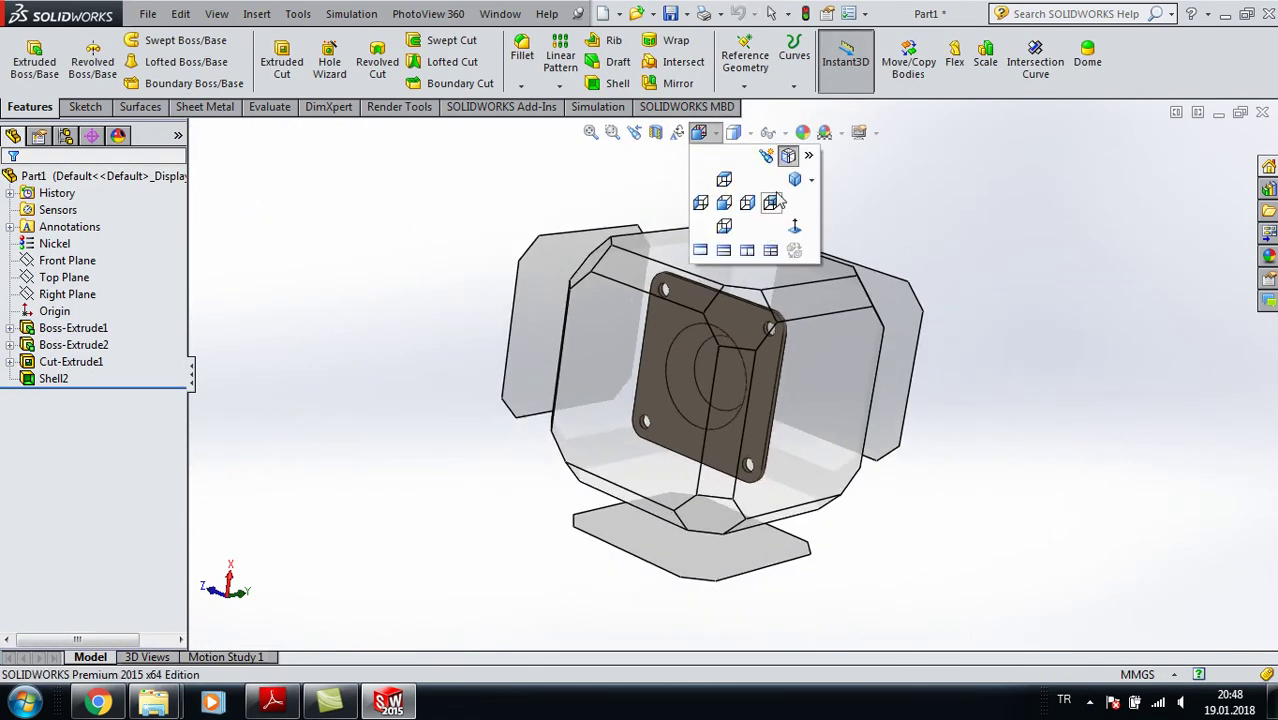
- Sketch an ellipse (radii about 13.1 and 2.6) at the origin on the Right Plane
left_click(787, 182)
left_click(64, 277)
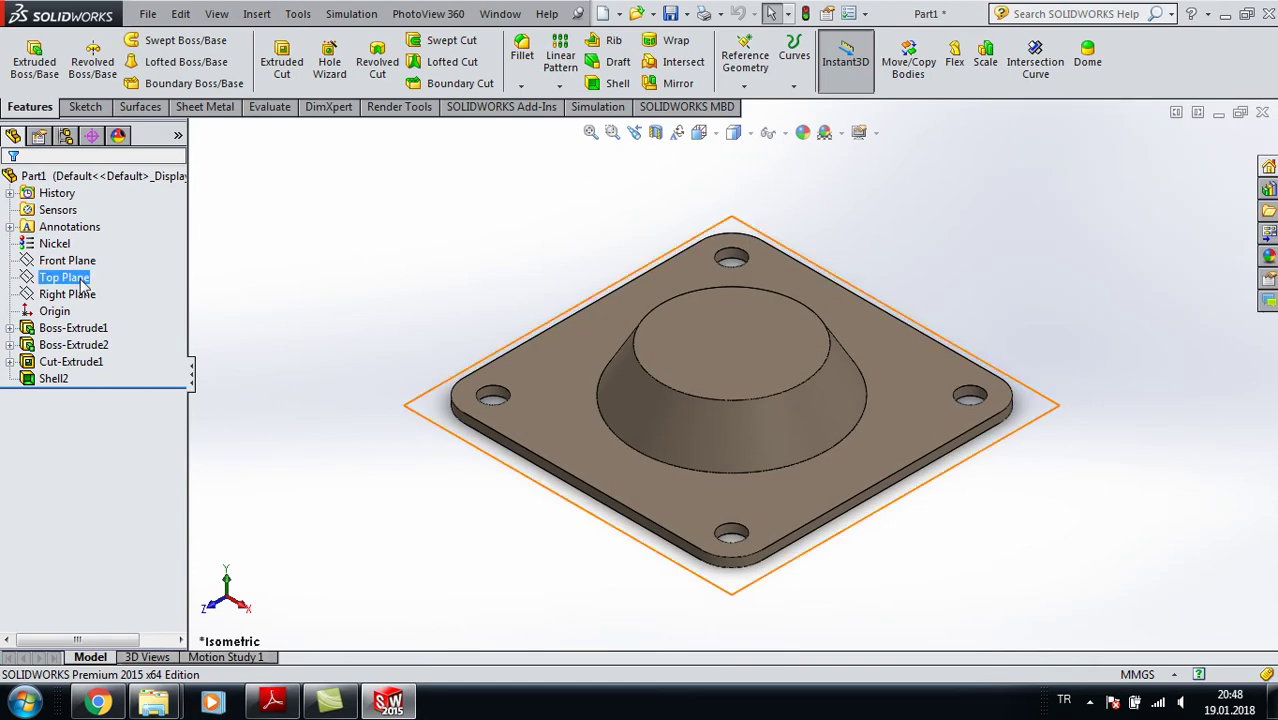
left_click(76, 295)
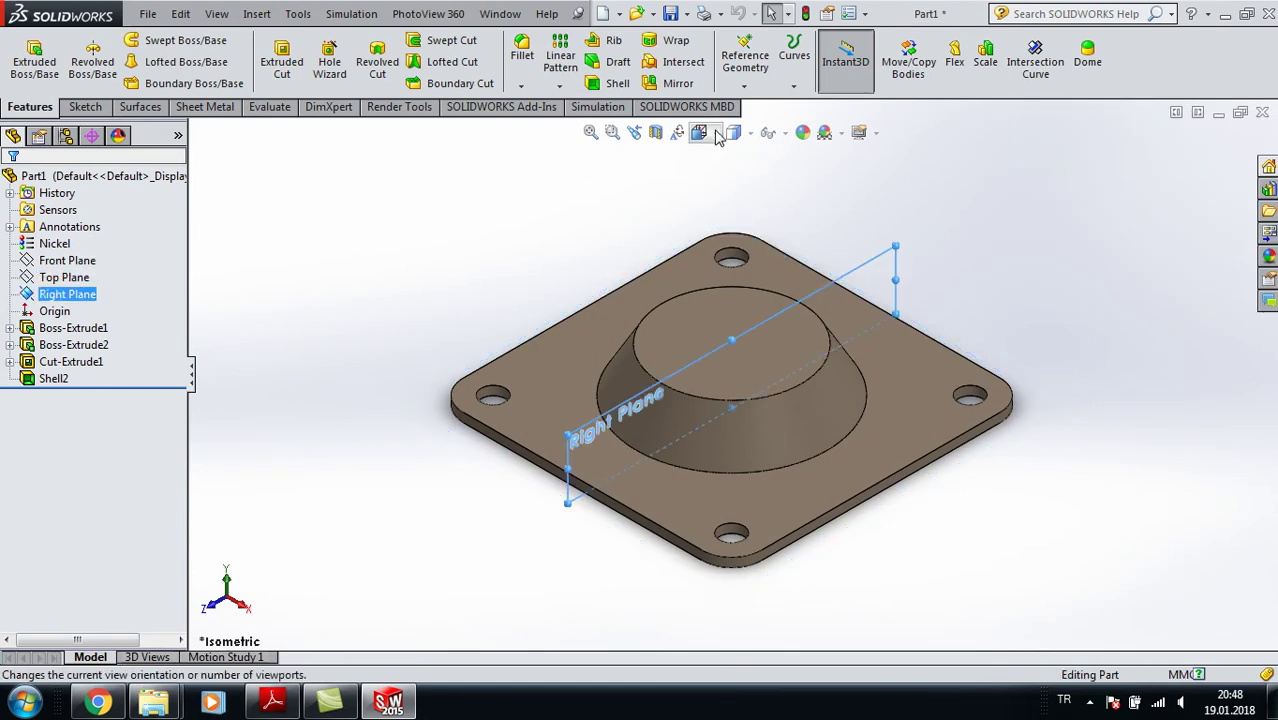
left_click(699, 132)
left_click(798, 225)
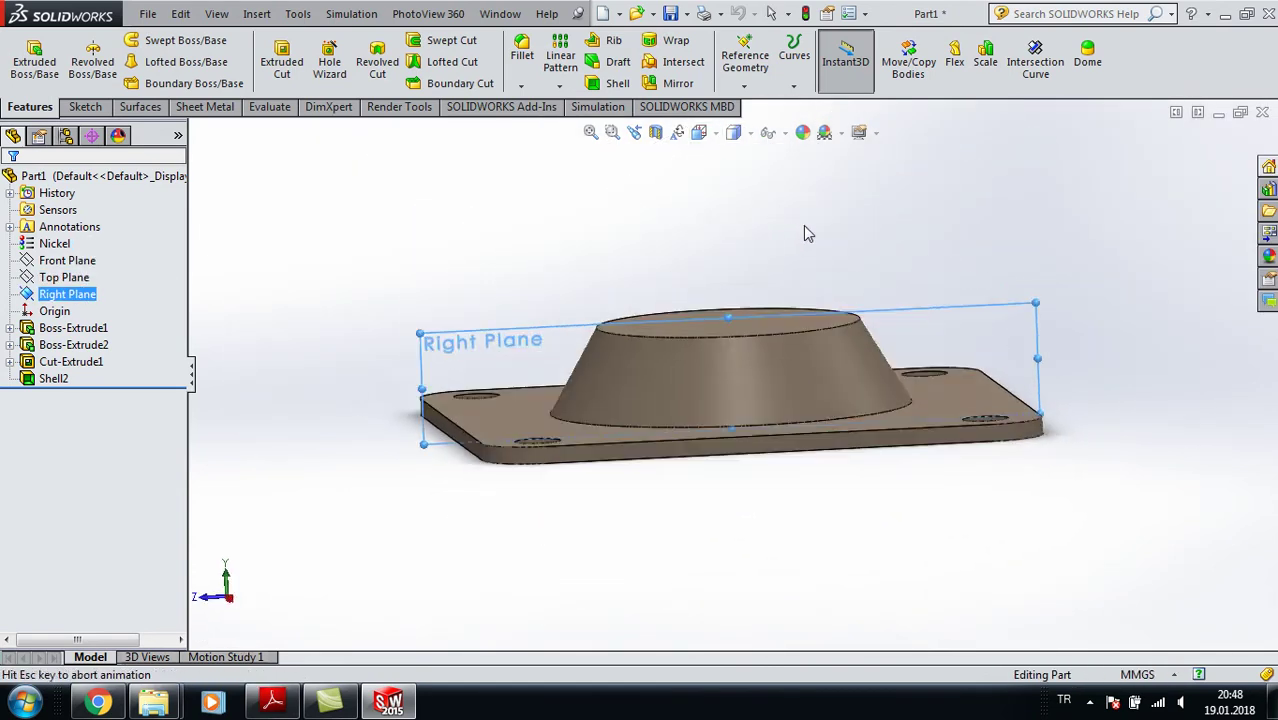
left_click(85, 107)
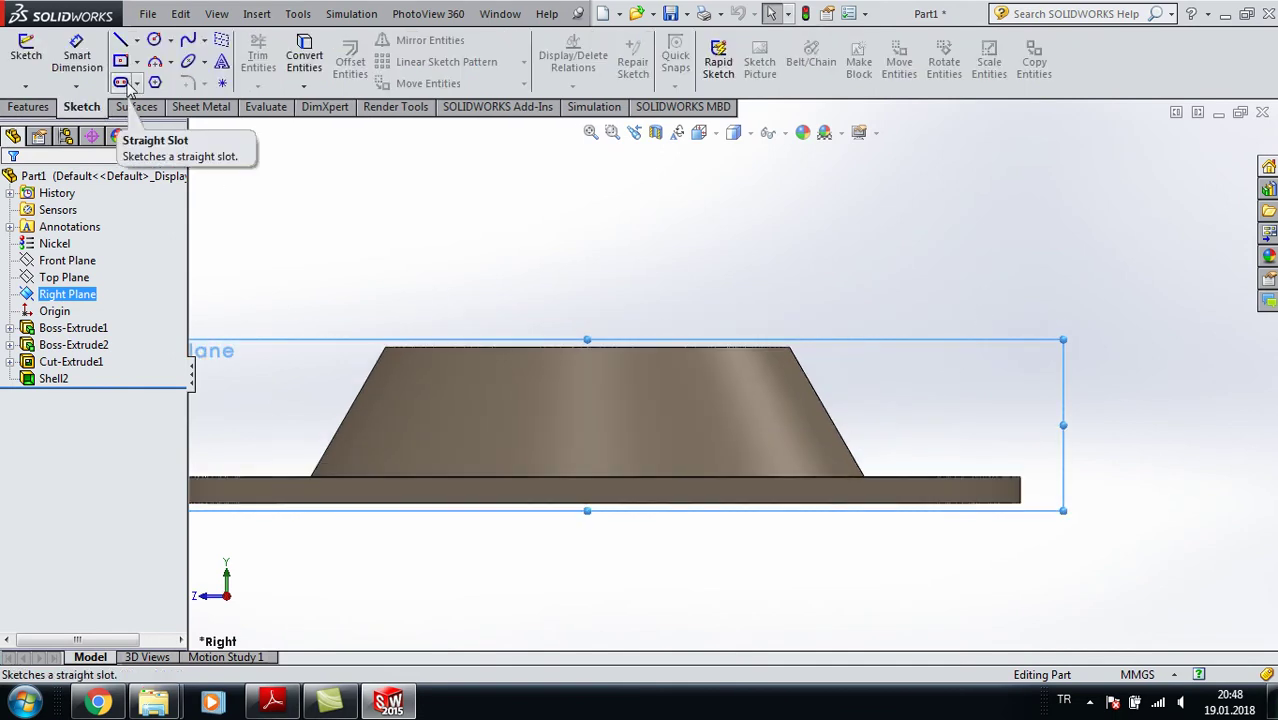
left_click(188, 61)
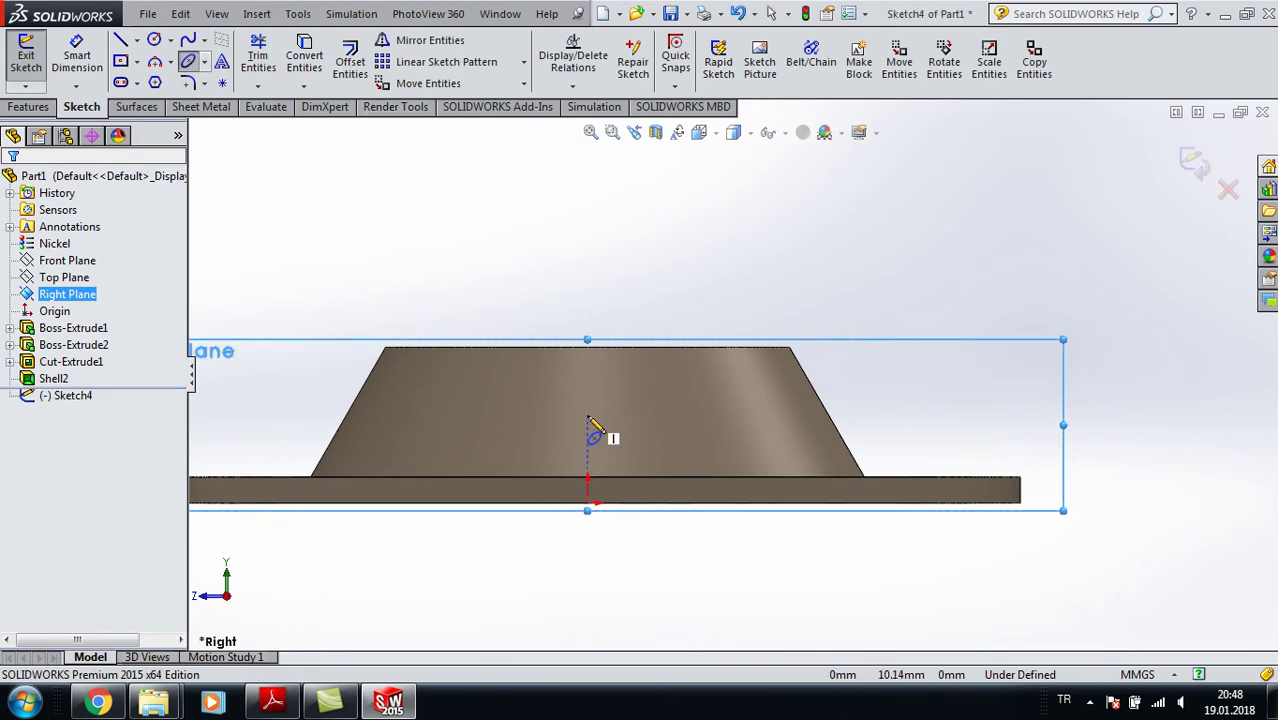
left_click(588, 416)
left_click(703, 416)
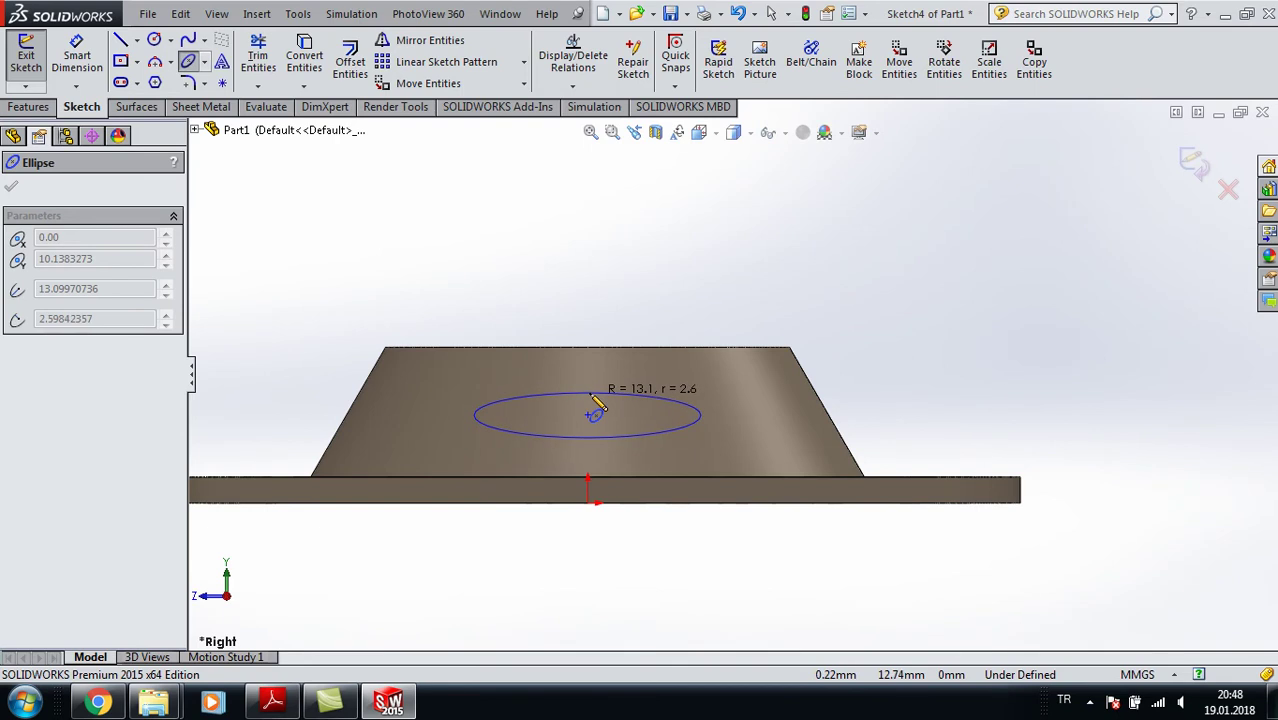
left_click(595, 408)
left_click(12, 188)
- Cut-extrude the ellipse Blind to a depth of 75 mm
left_click(30, 106)
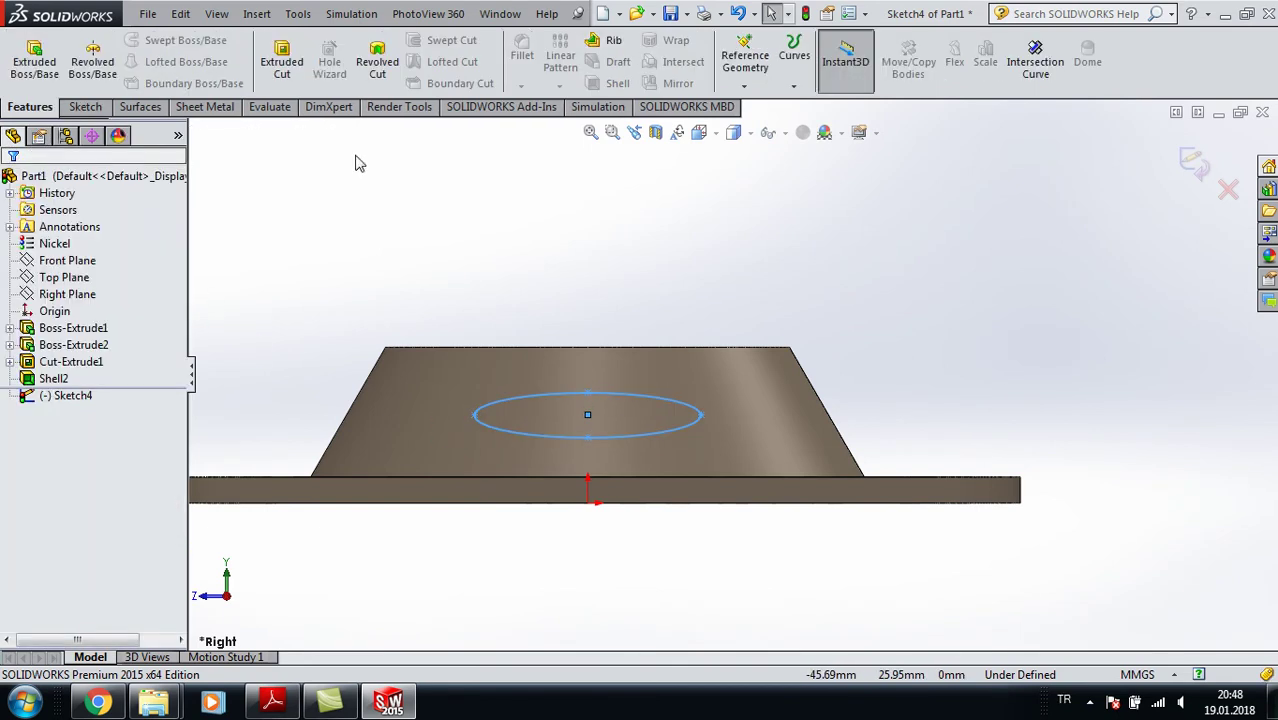
key("f")
middle_click_drag(605, 225, 770, 345)
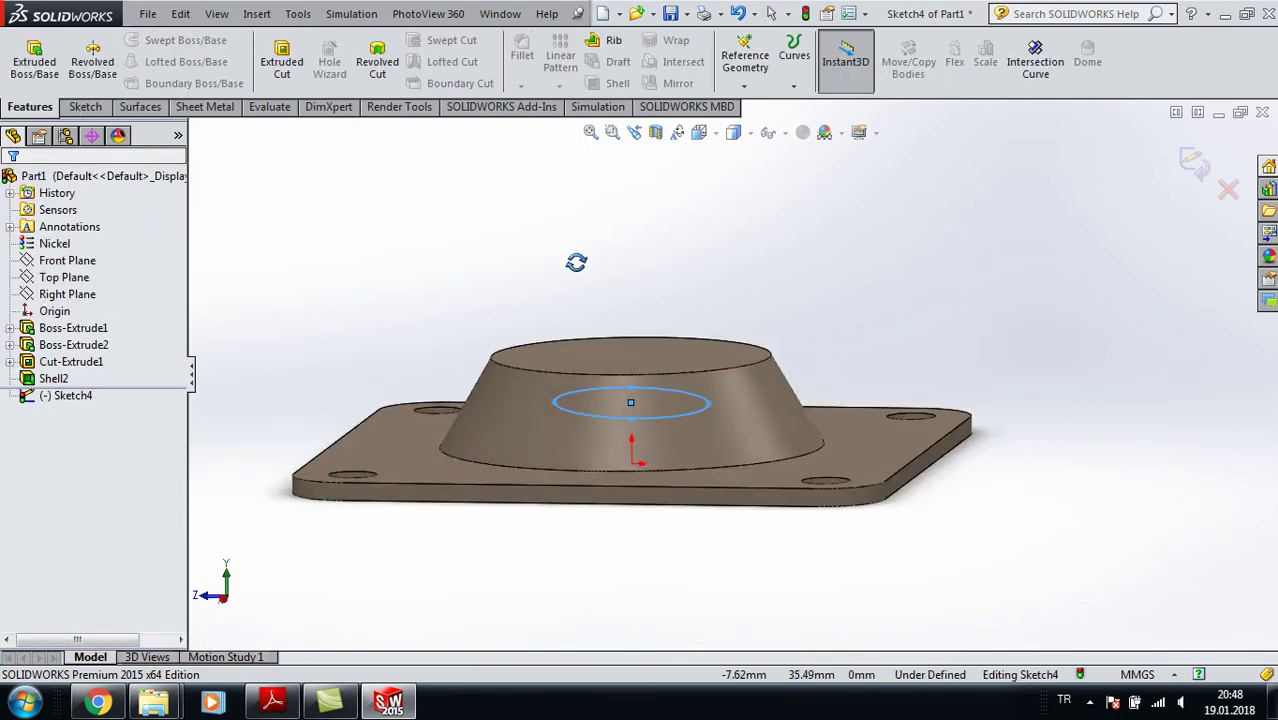
left_click(290, 65)
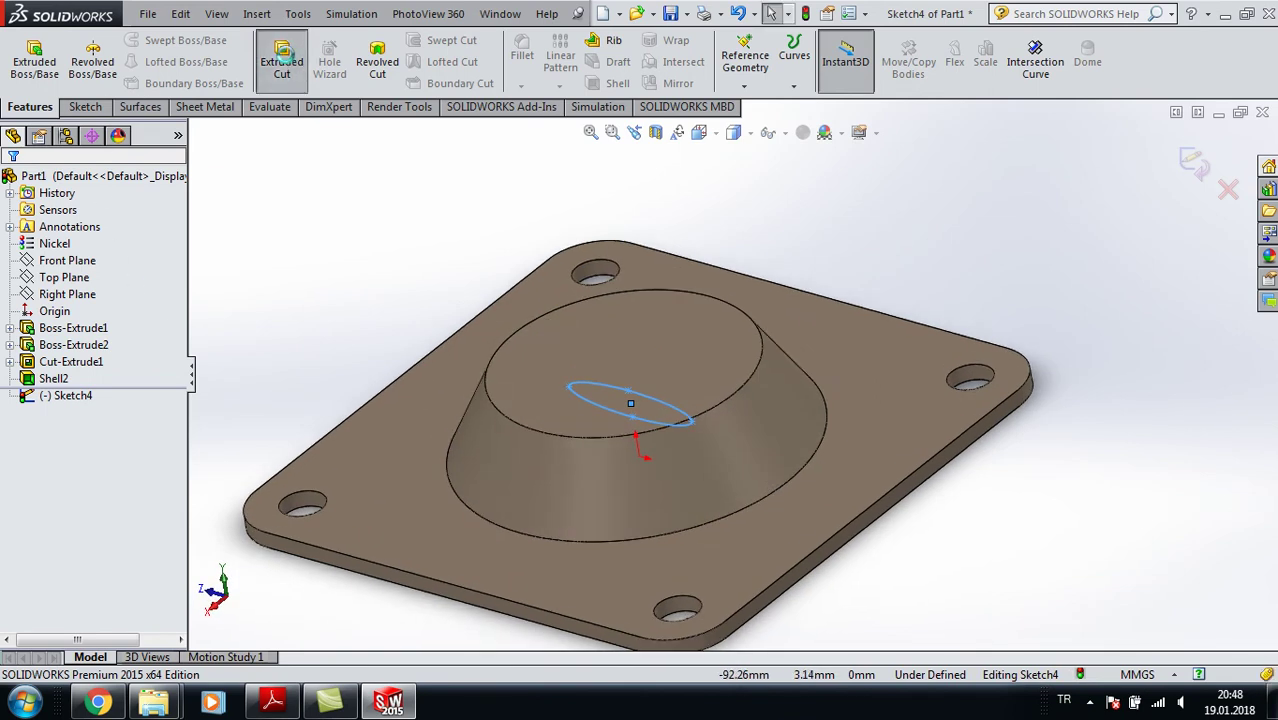
left_click(167, 357)
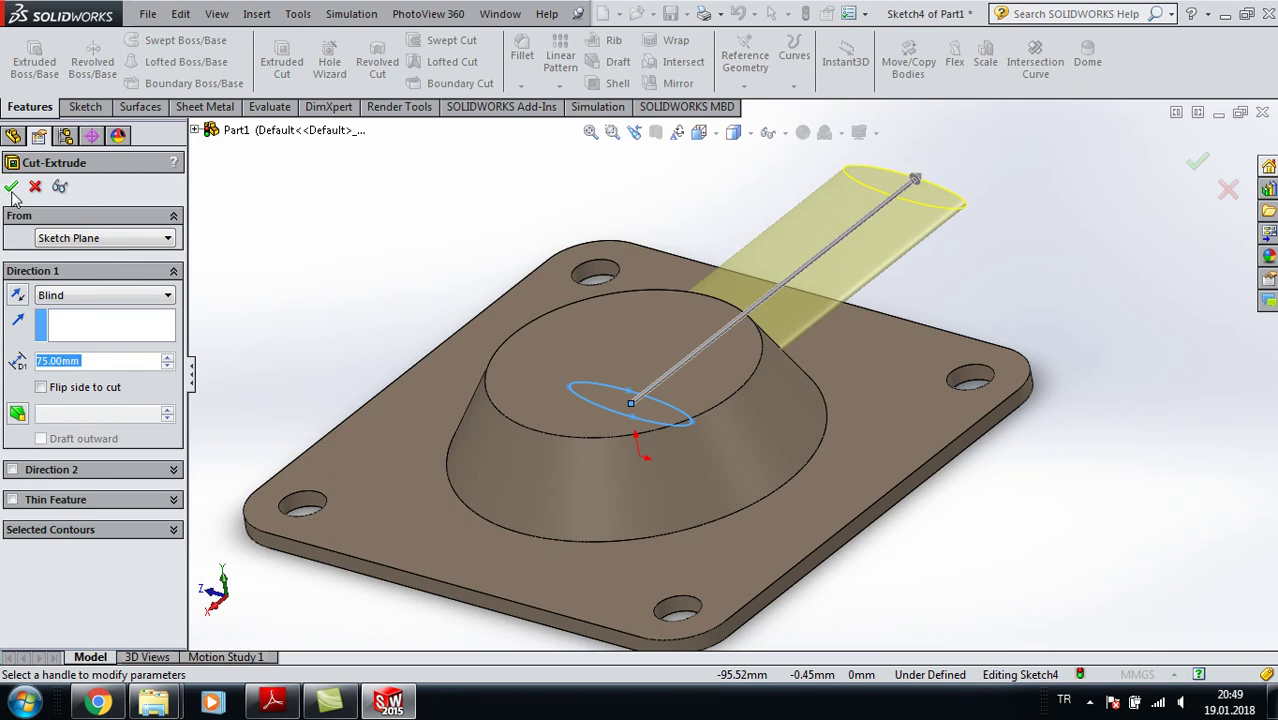
left_click(12, 190)
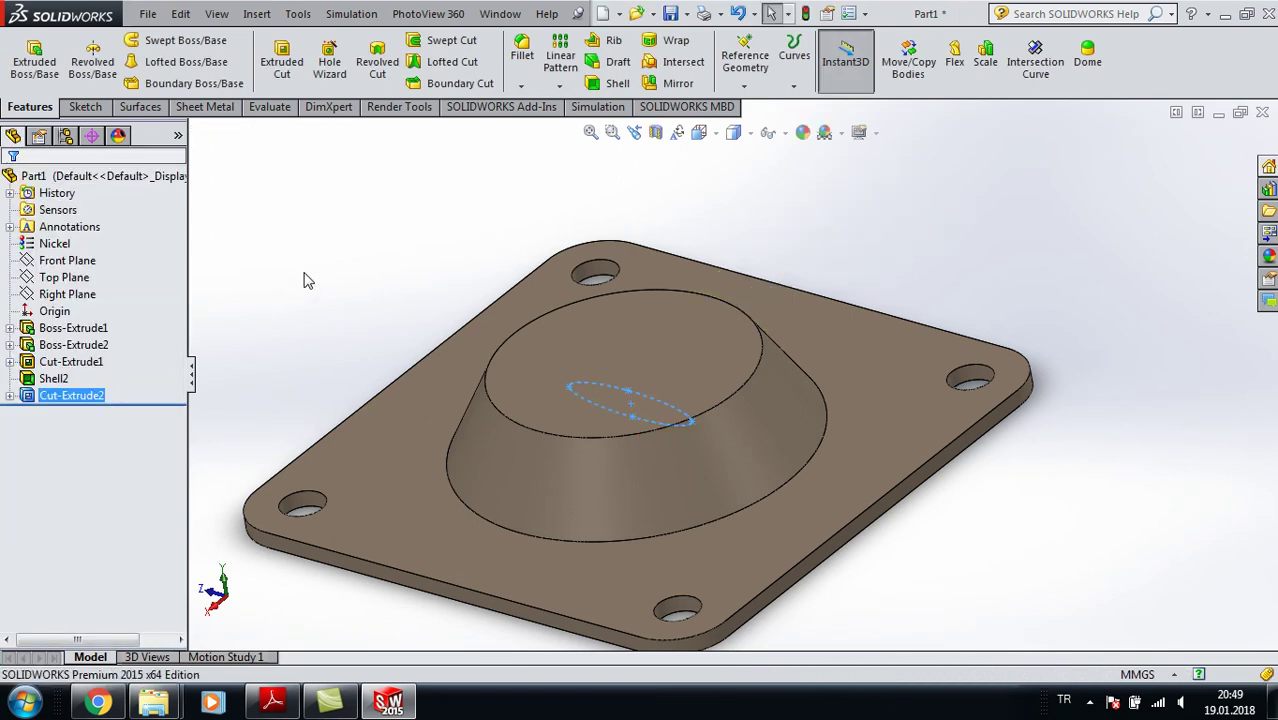
- Circular-pattern Cut-Extrude2 four times about the boss's top circular edge
left_click(333, 253)
left_click(560, 85)
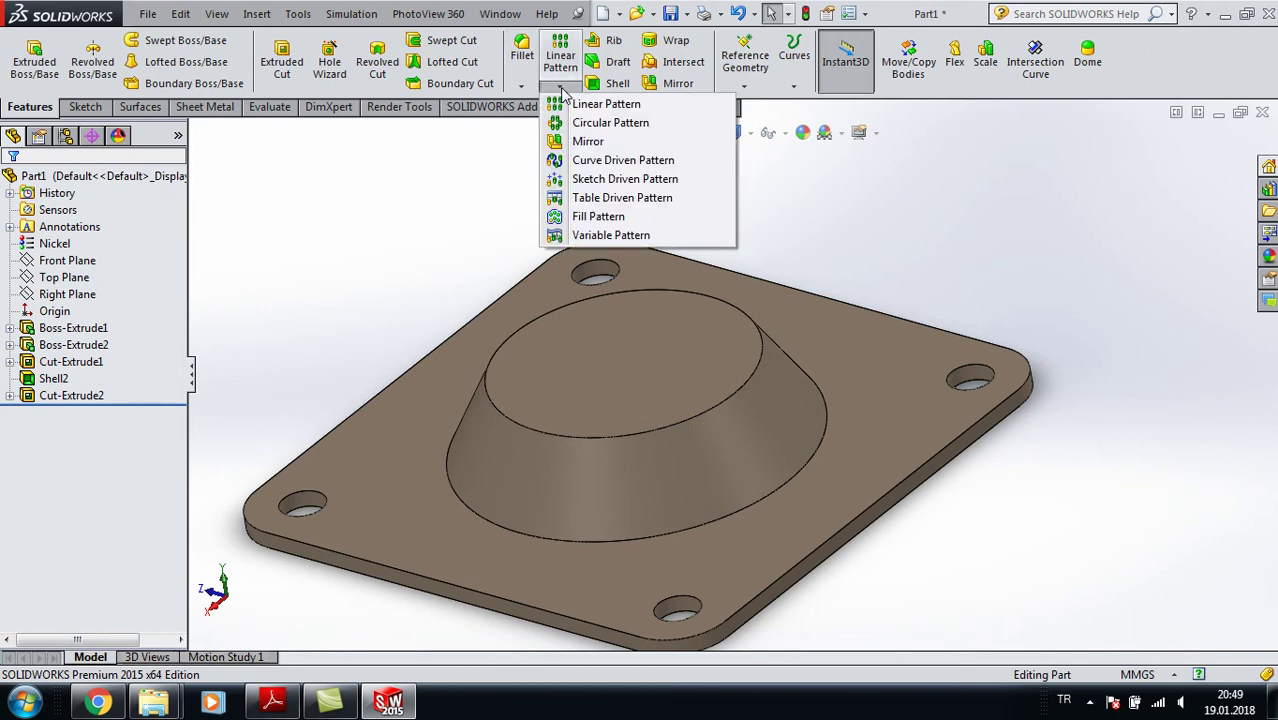
left_click(605, 123)
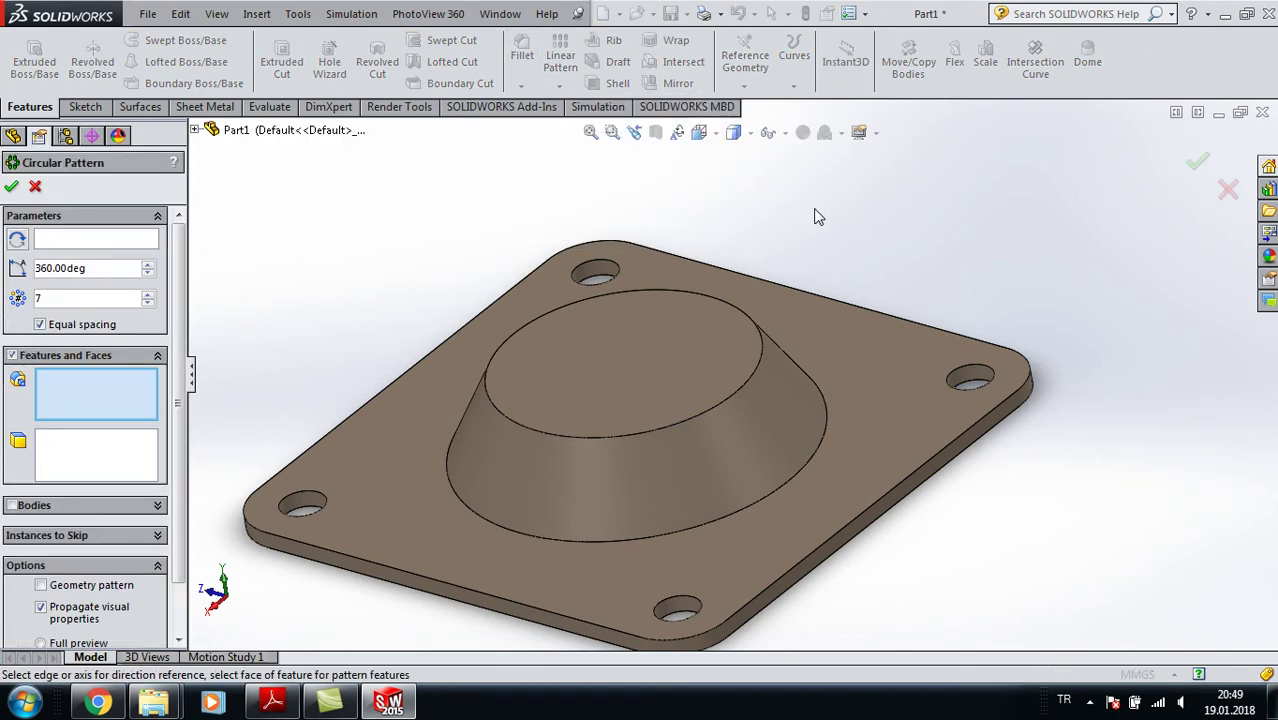
middle_click_drag(670, 230, 651, 357)
left_click(104, 240)
left_click(630, 418)
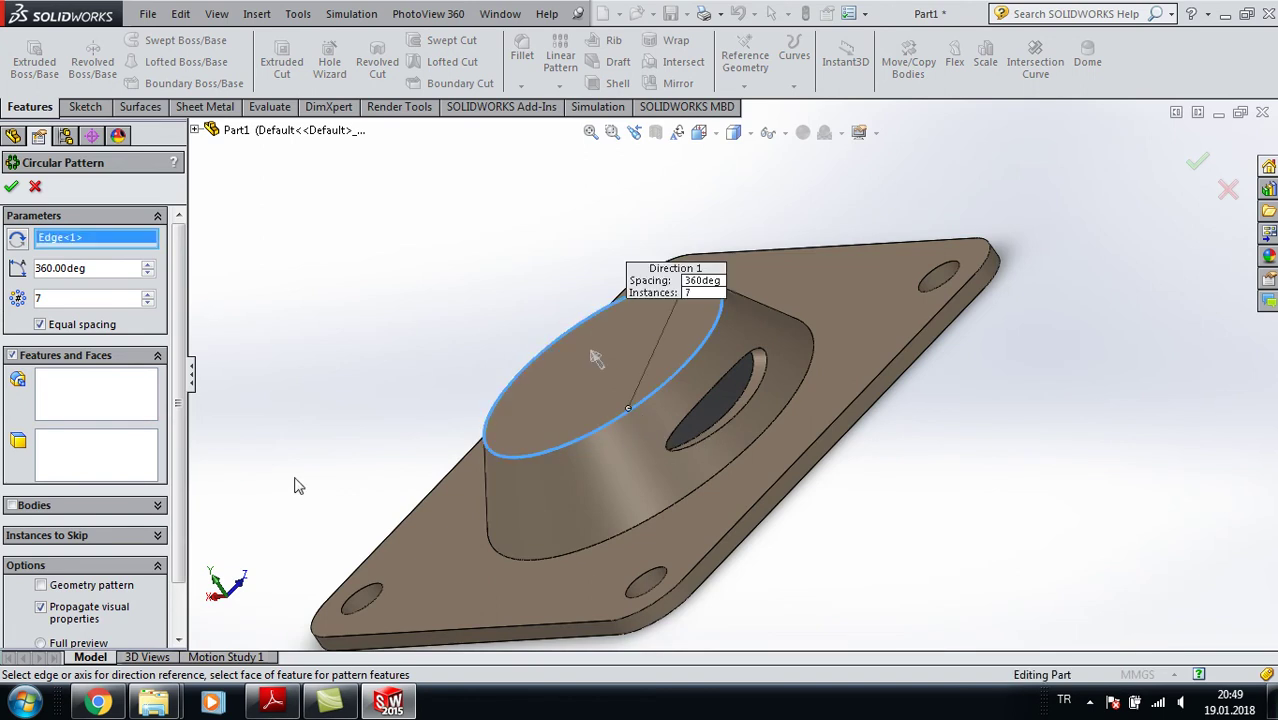
left_click(96, 405)
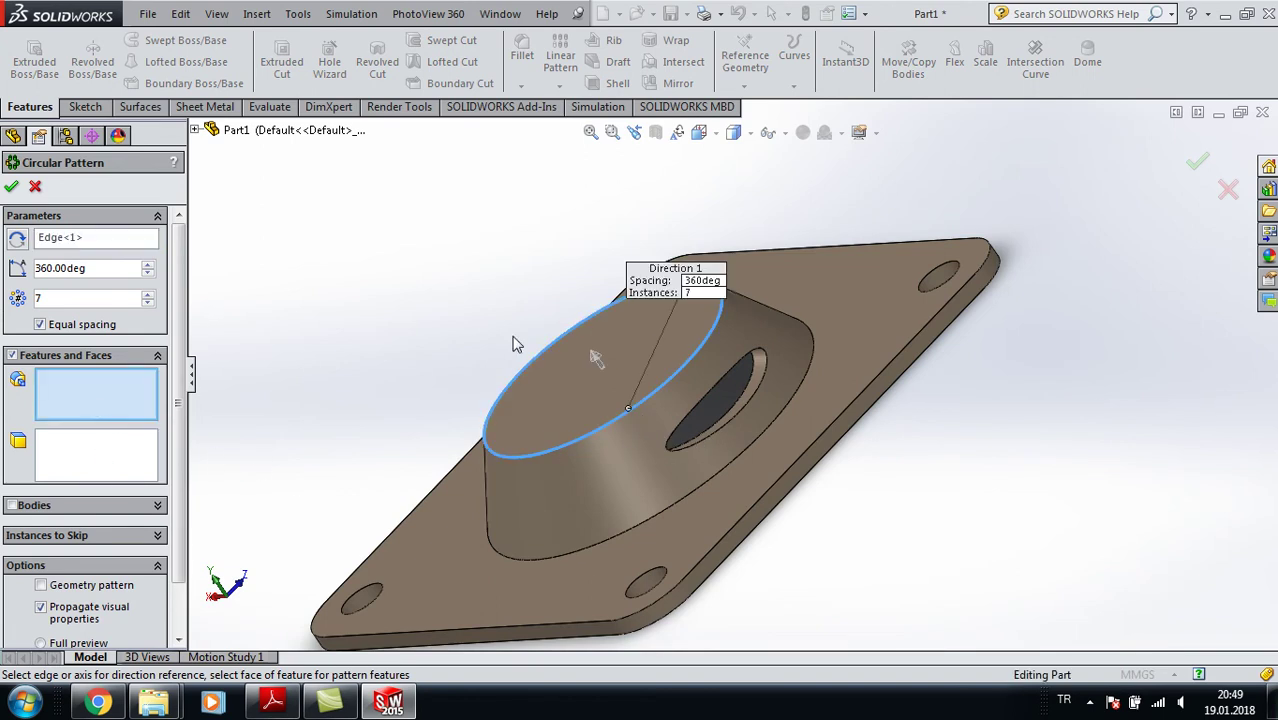
left_click(758, 366)
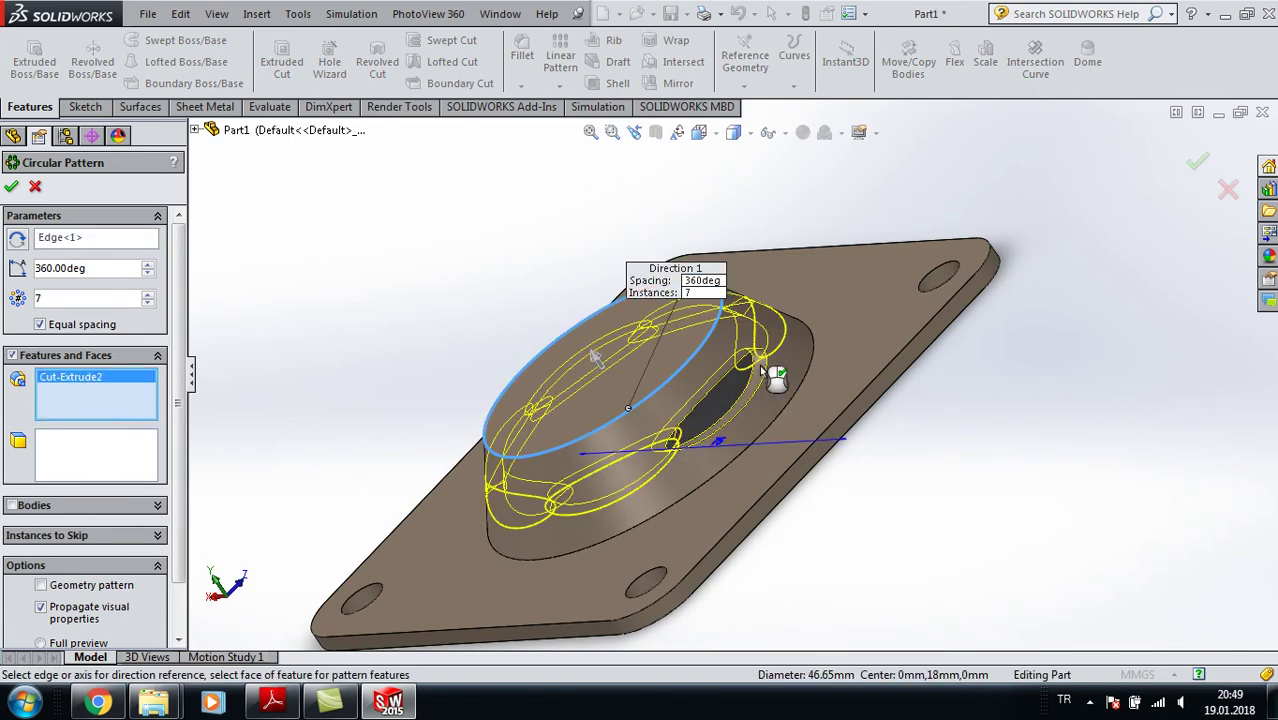
left_click(148, 303)
left_click(148, 303)
left_click(148, 303)
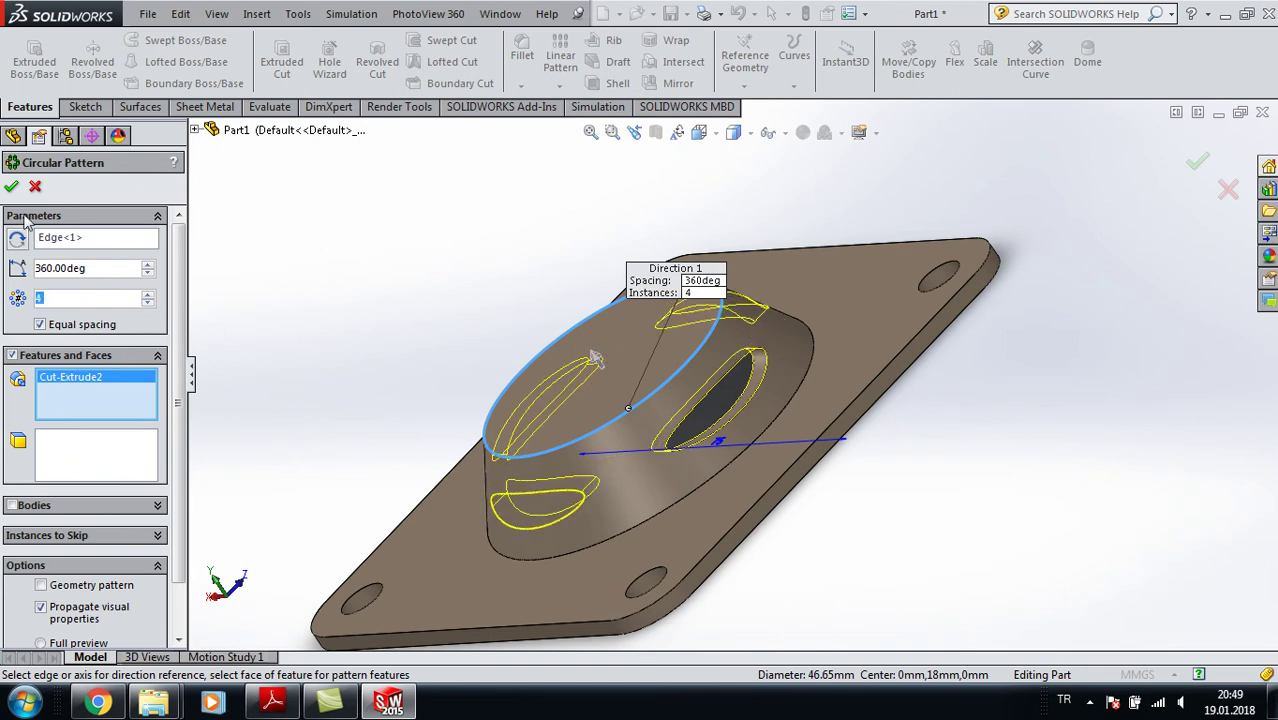
left_click(15, 186)
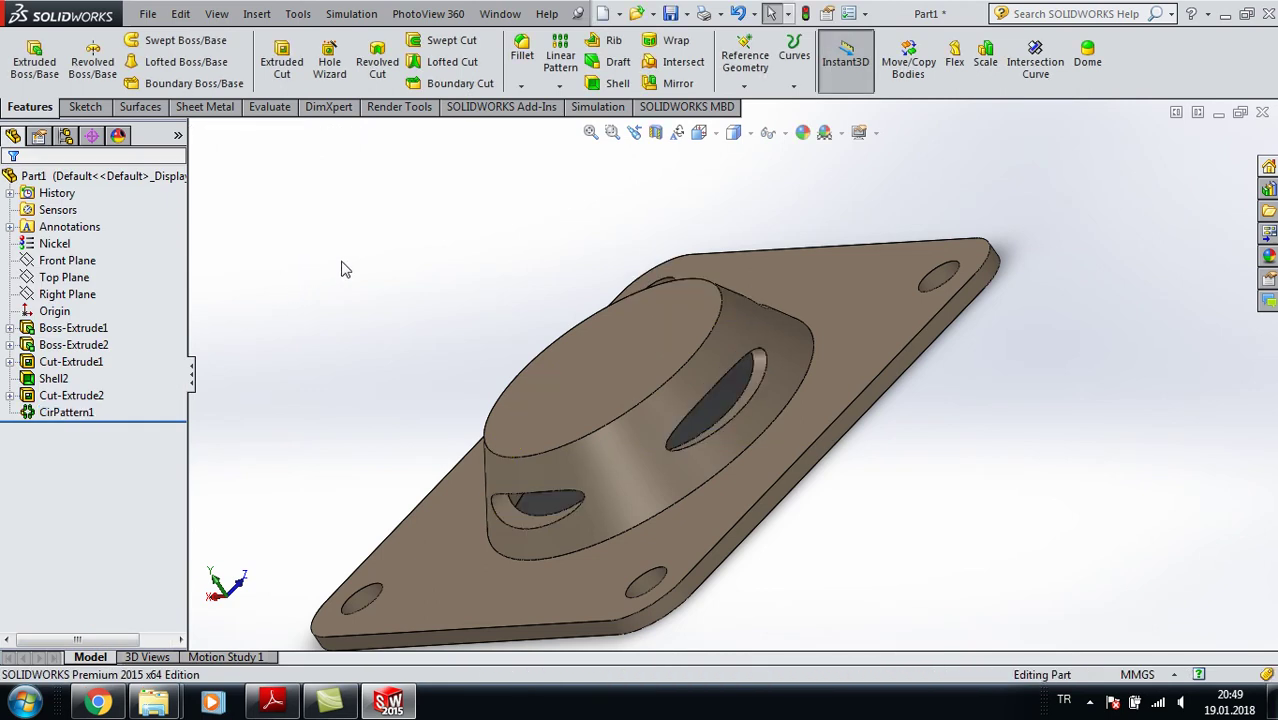
- Switch to the isometric view, zoom to fit, and save the part as Part1
left_click(703, 135)
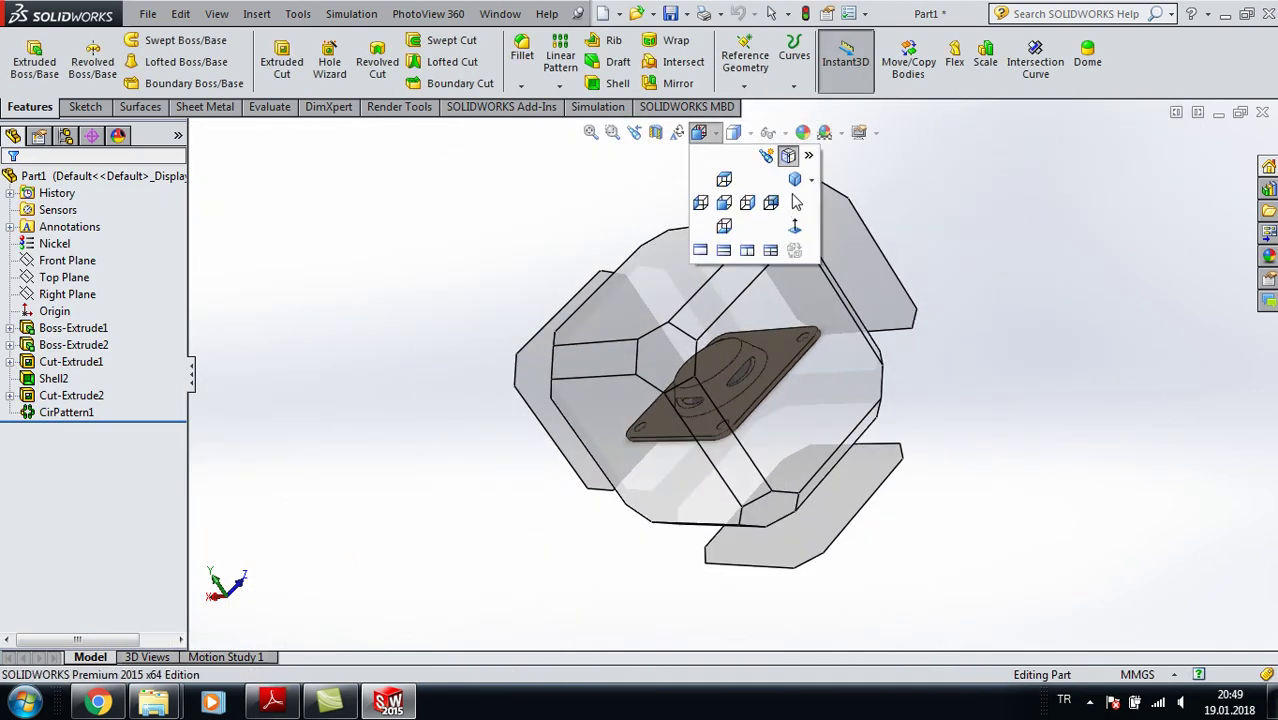
left_click(795, 153)
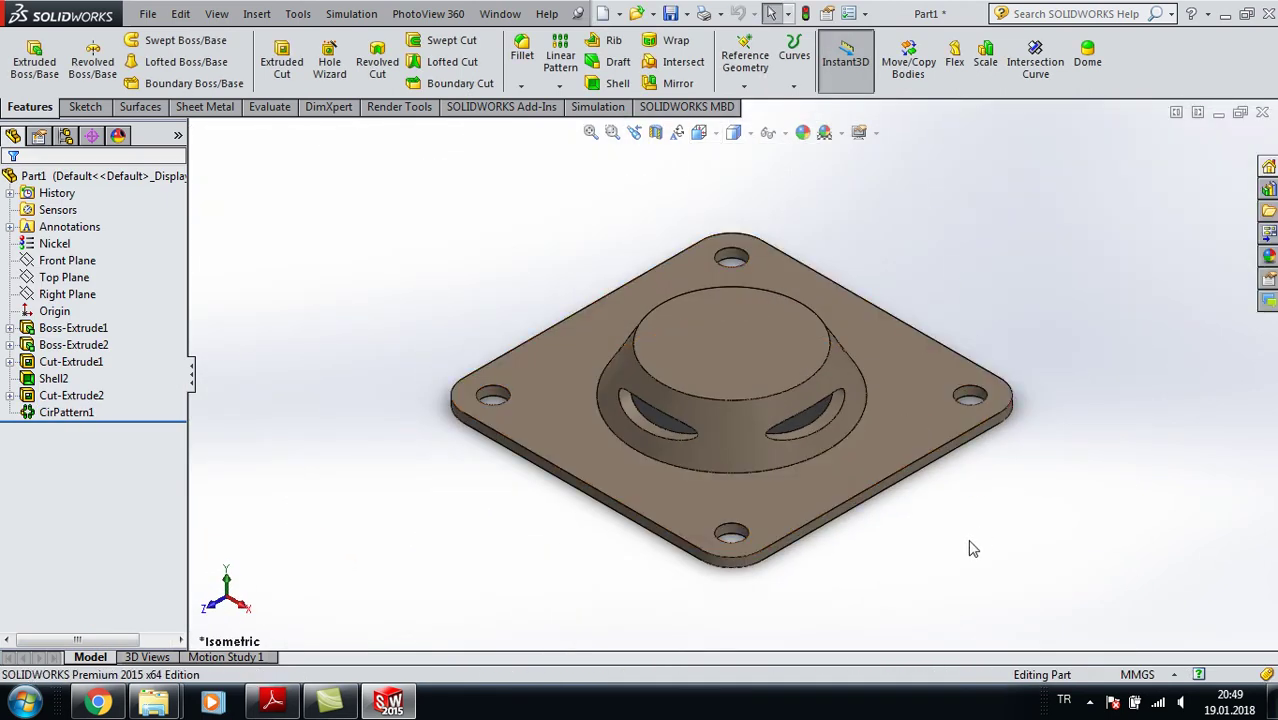
scroll(890, 543, "down", 2)
scroll(892, 538, "down", 2)
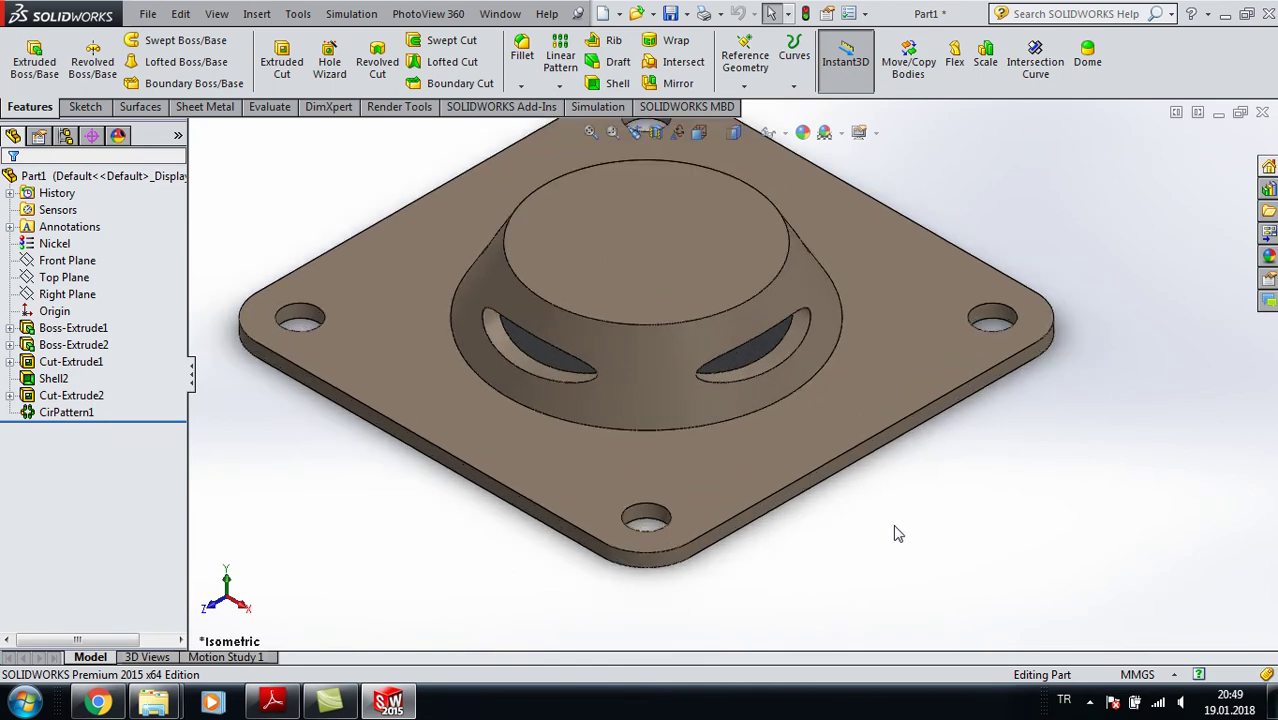
scroll(897, 531, "up", 2)
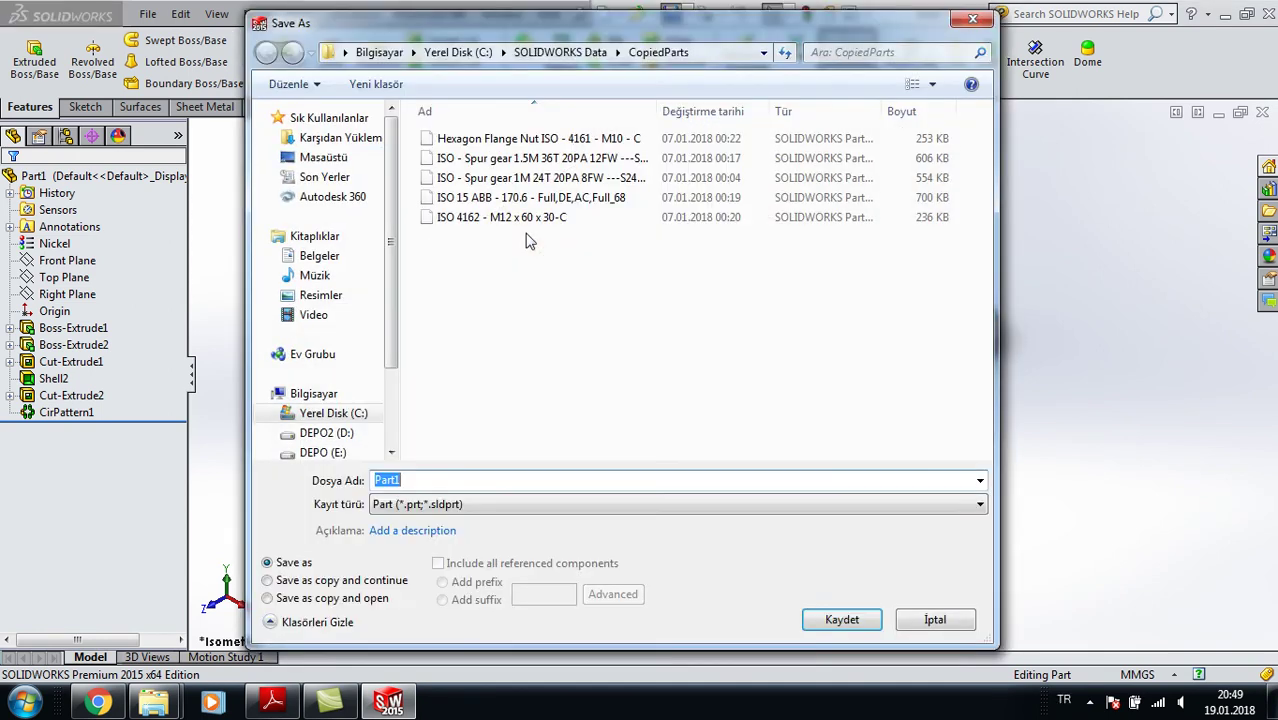
left_click(847, 620)
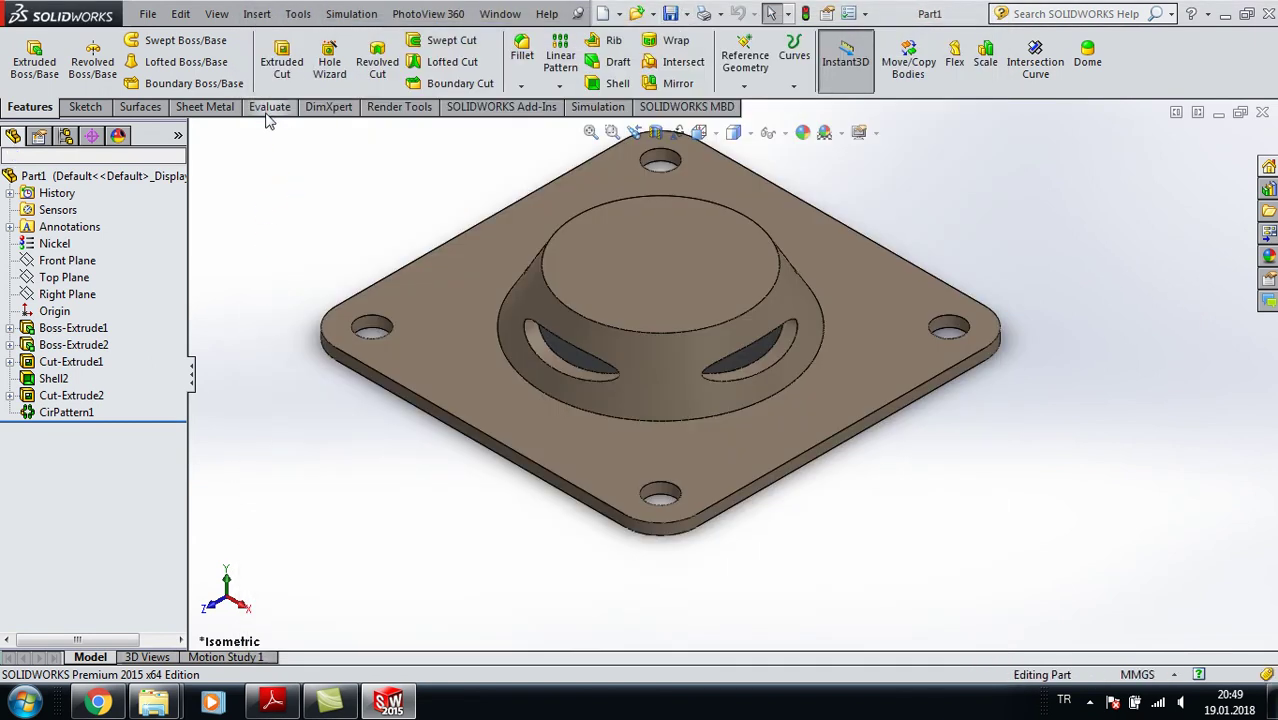
- Enable the Mold Tools tab in the CommandManager
right_click(268, 116)
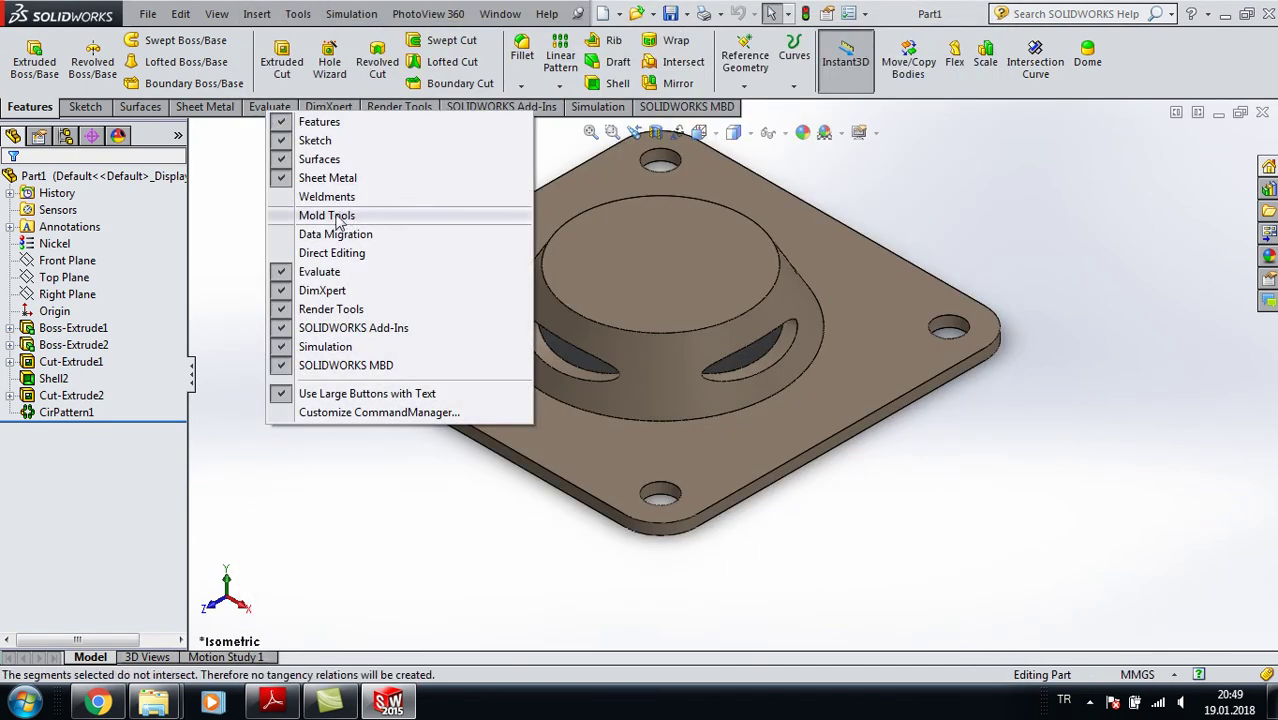
left_click(338, 218)
left_click(281, 110)
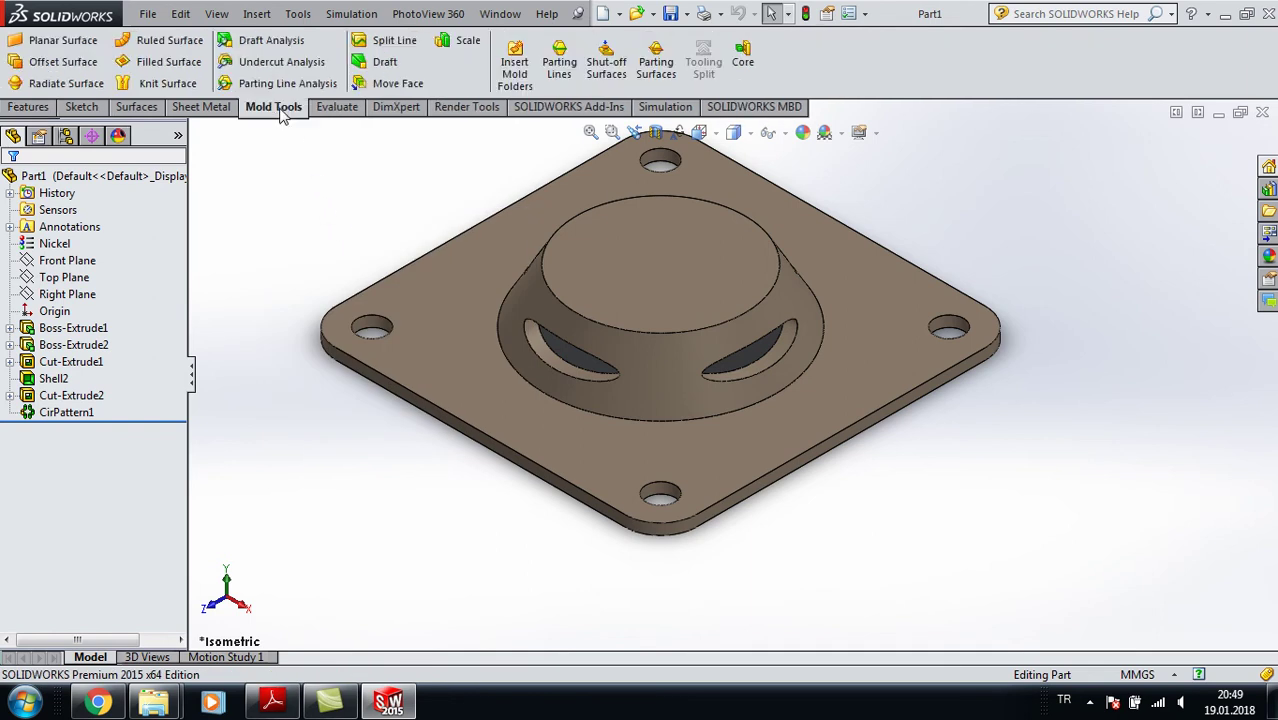
- Scale the part uniformly by 1.02 about its centroid
left_click(467, 42)
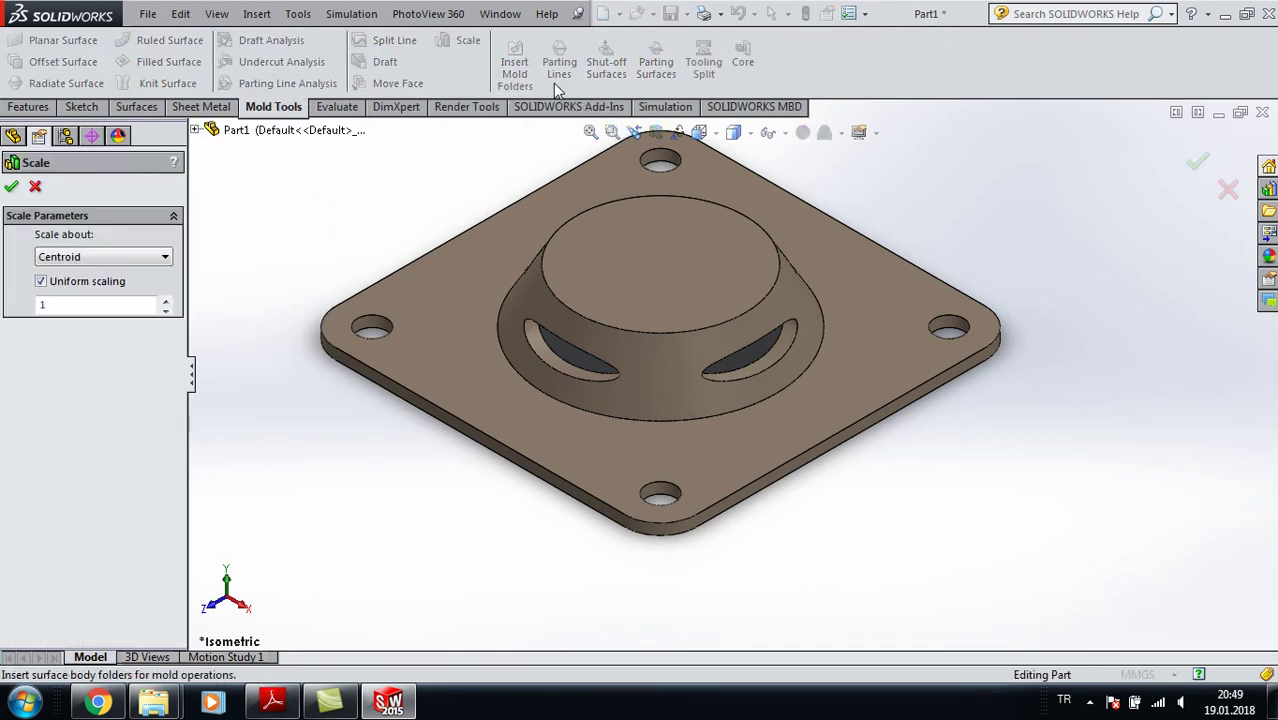
left_click(77, 305)
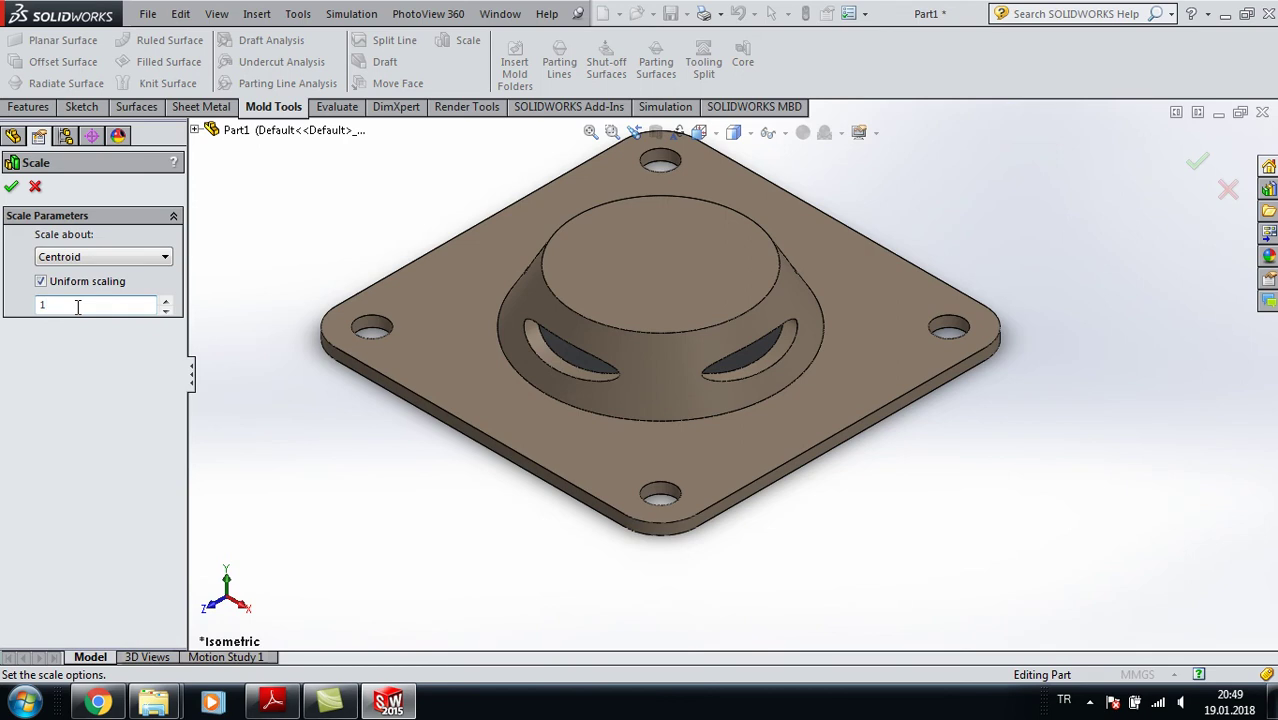
type("2")
left_click(12, 187)
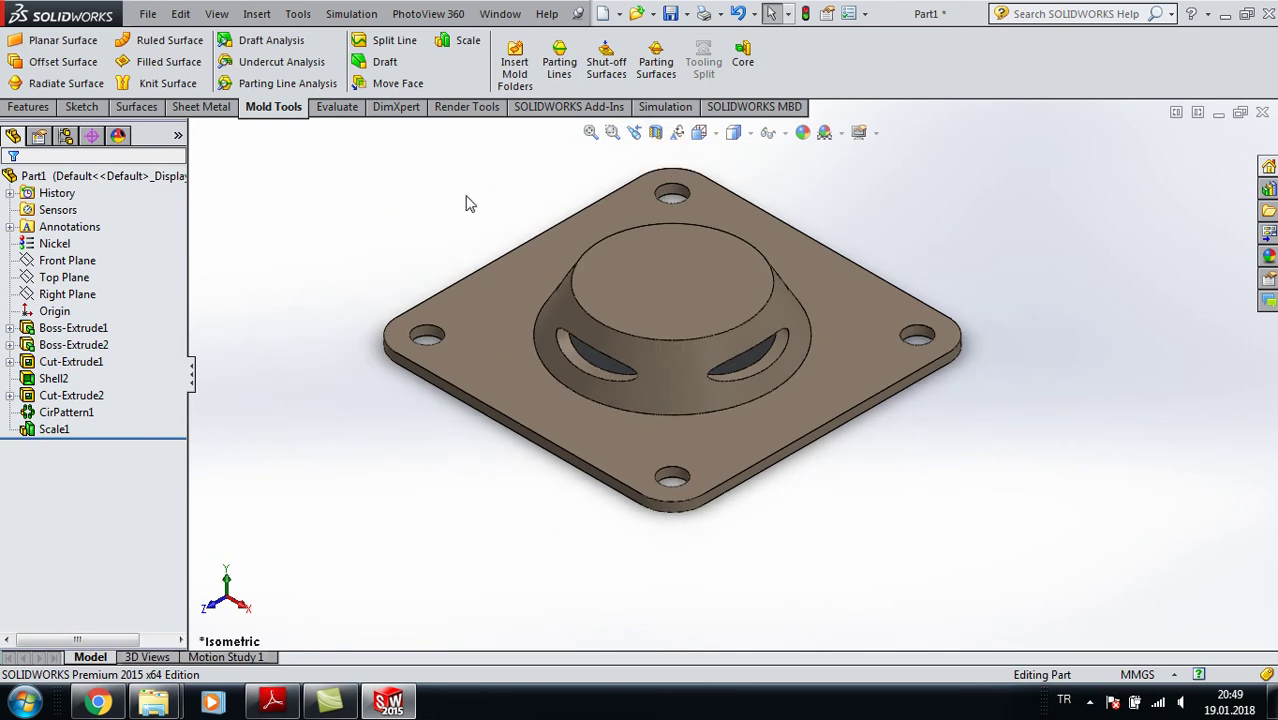
- Begin a parting line with a plate edge as pull direction, then cancel it
left_click(559, 62)
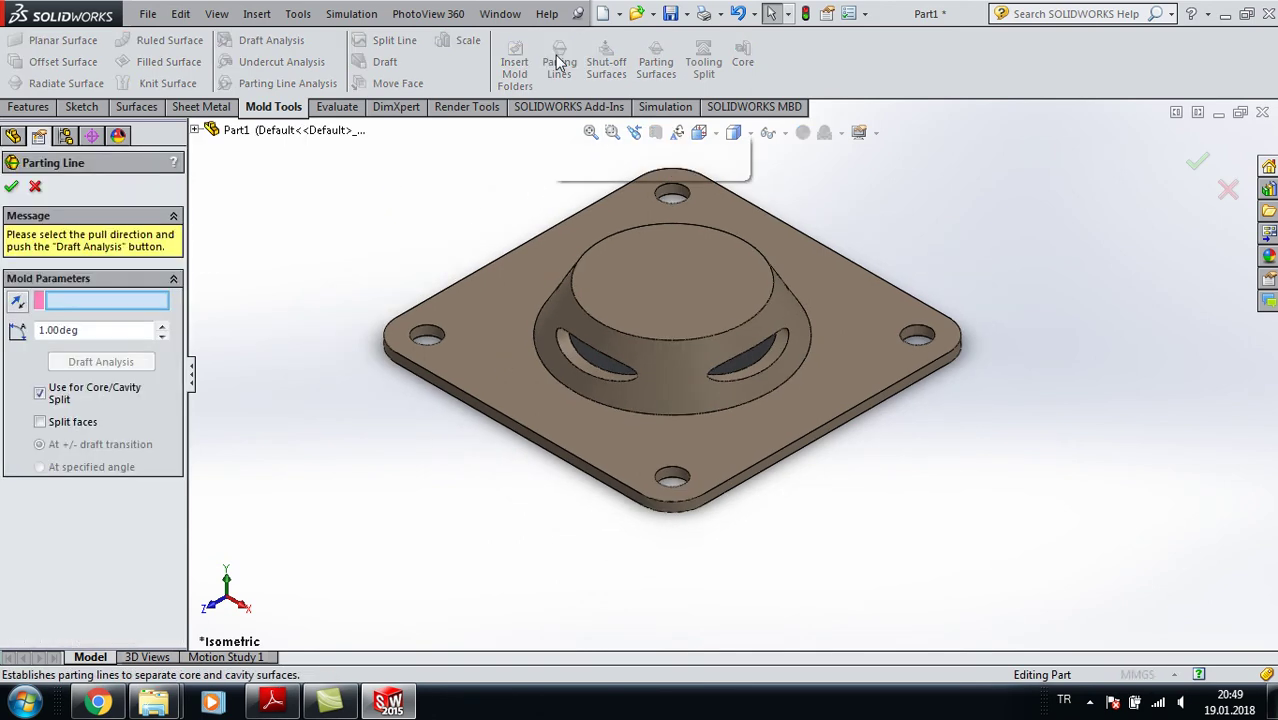
left_click(491, 433)
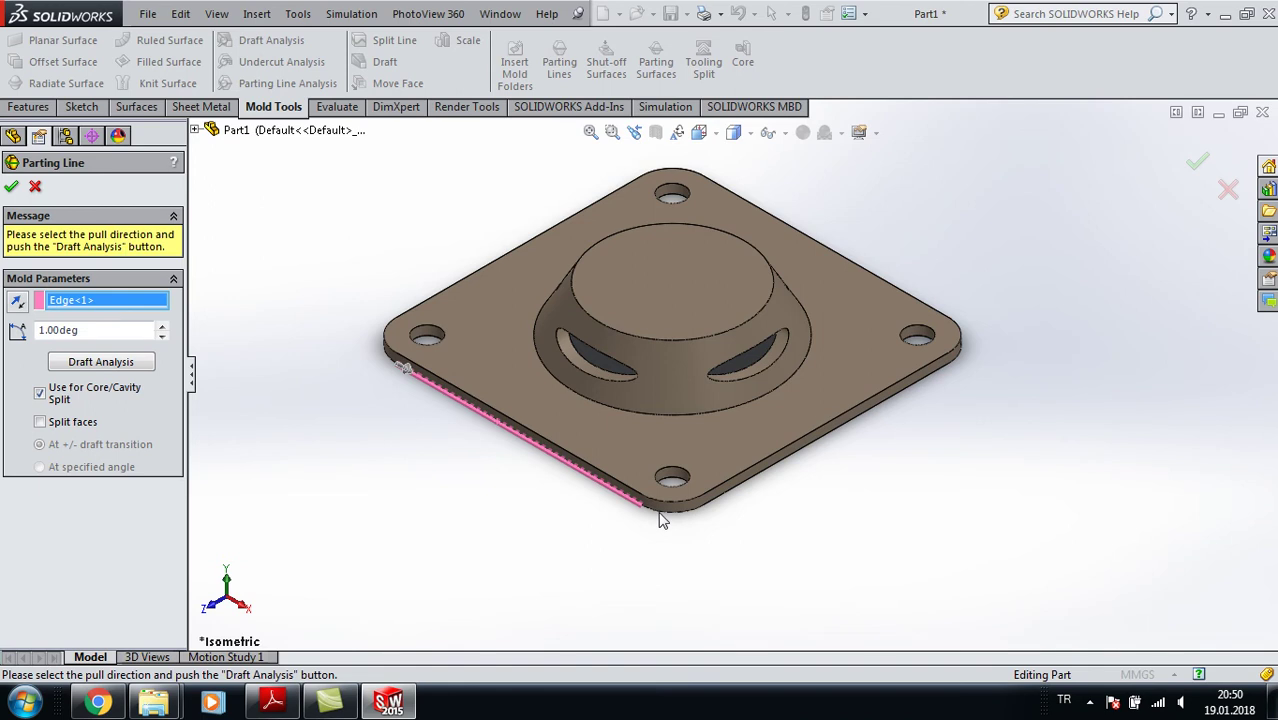
scroll(660, 519, "down", 2)
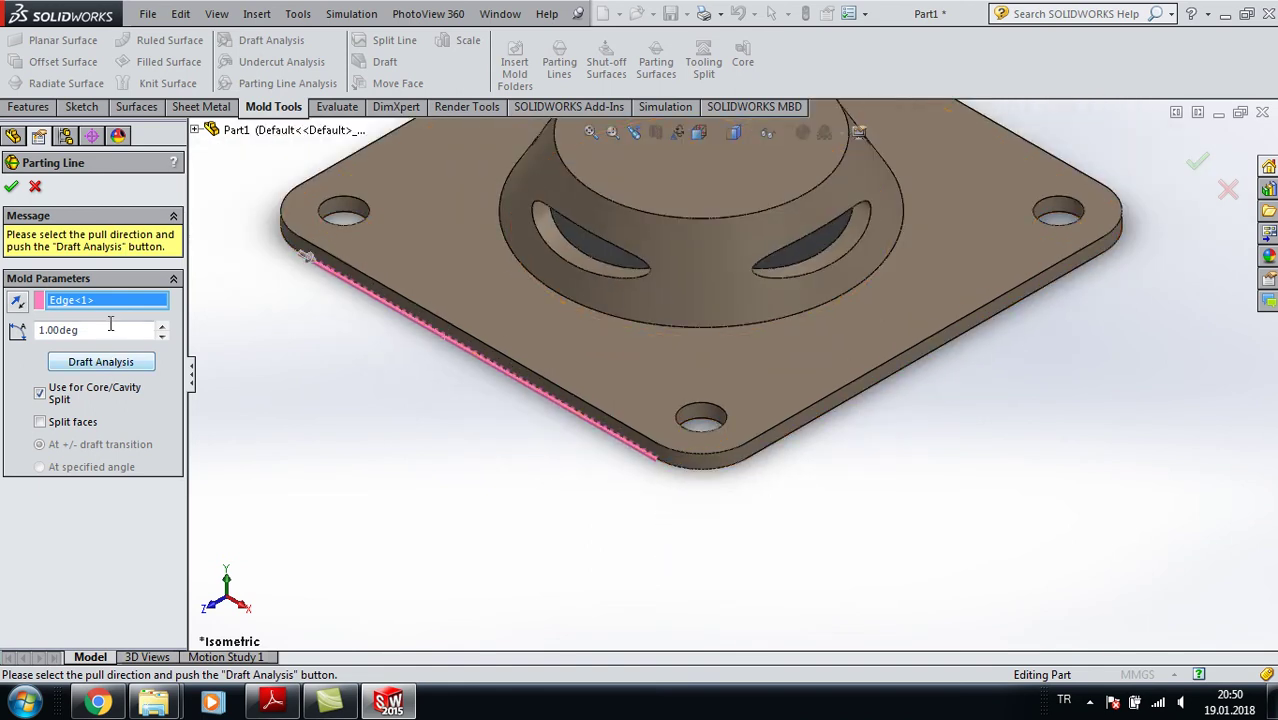
left_click(35, 186)
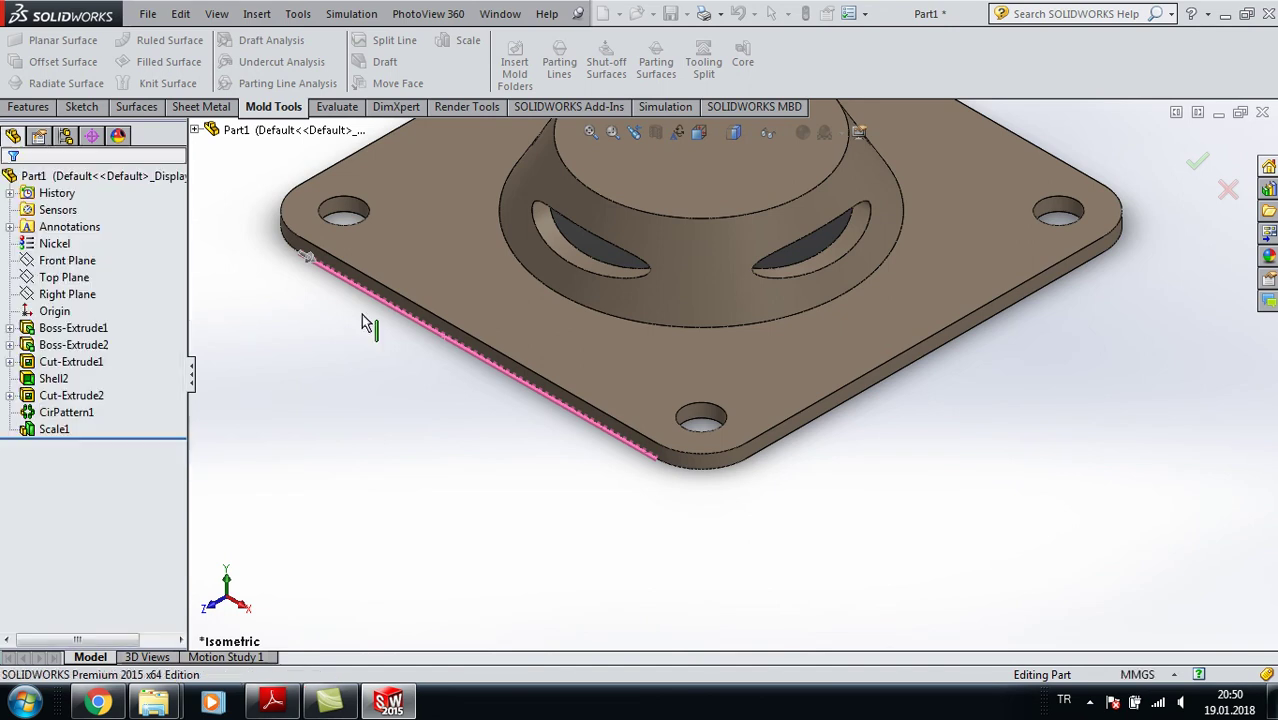
- Create an 8-edge parting line around the plate's outer rim, pulling along Top Plane
left_click(558, 68)
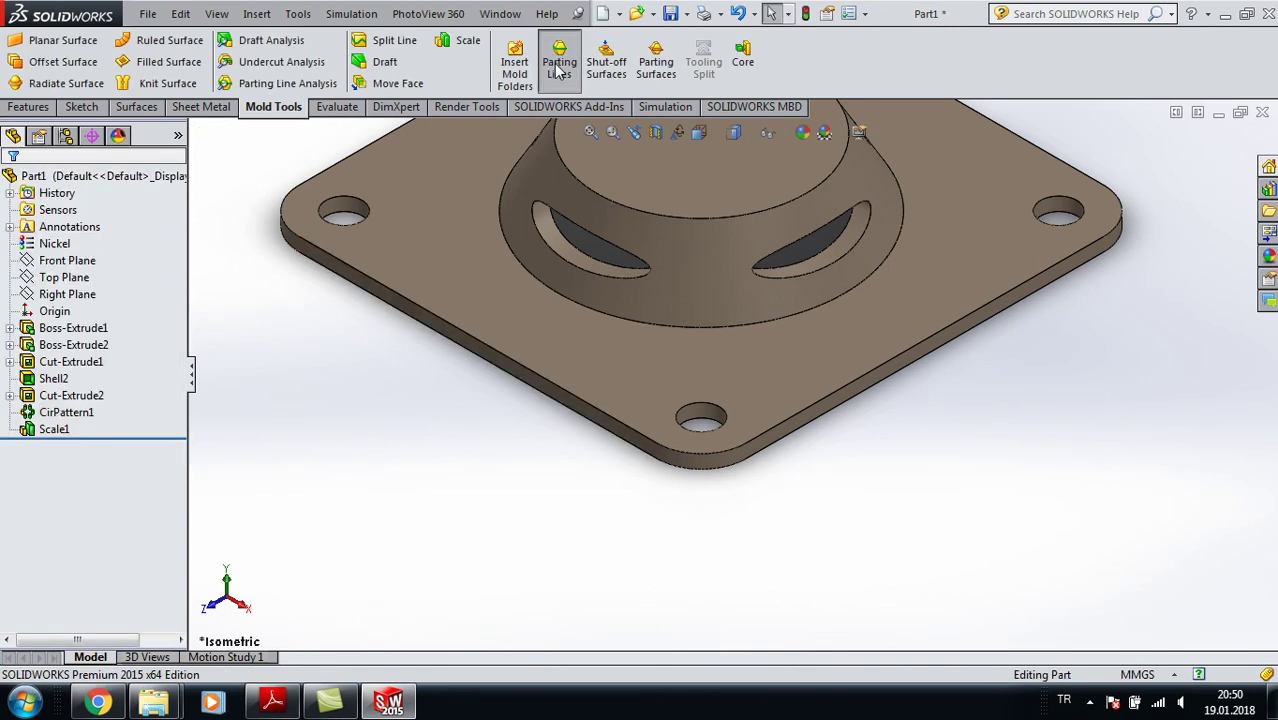
left_click(196, 130)
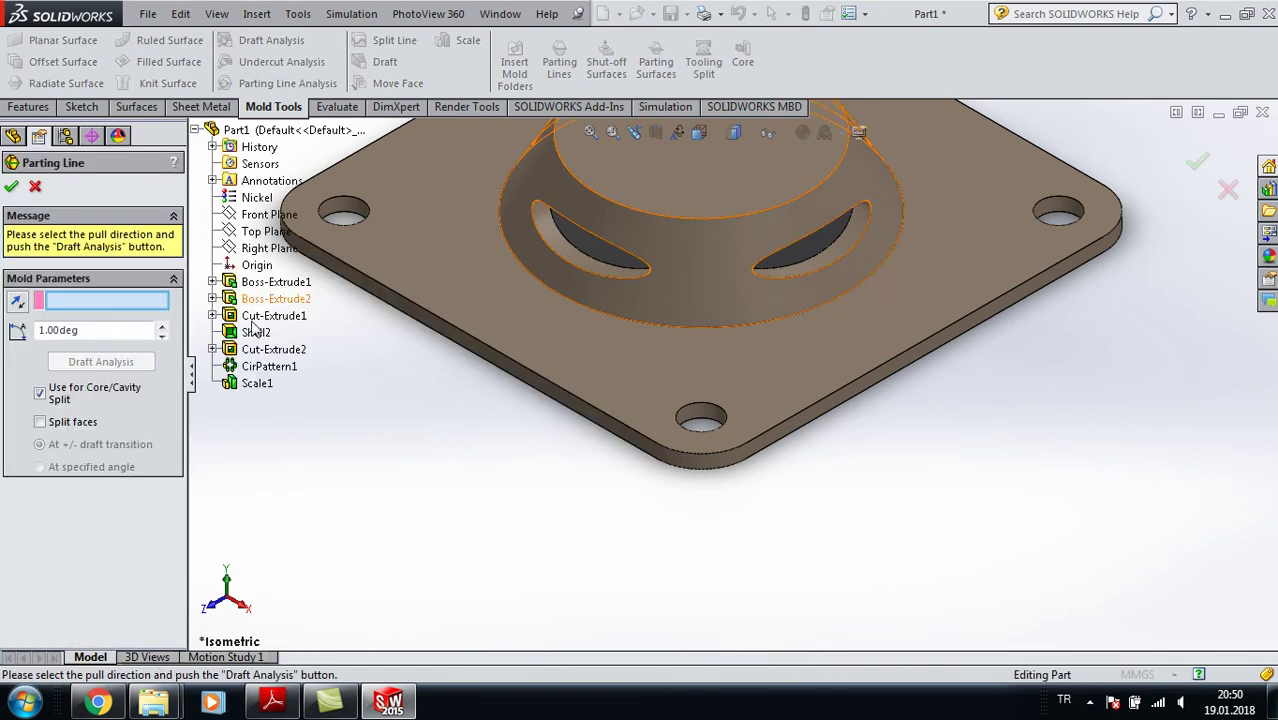
left_click(263, 232)
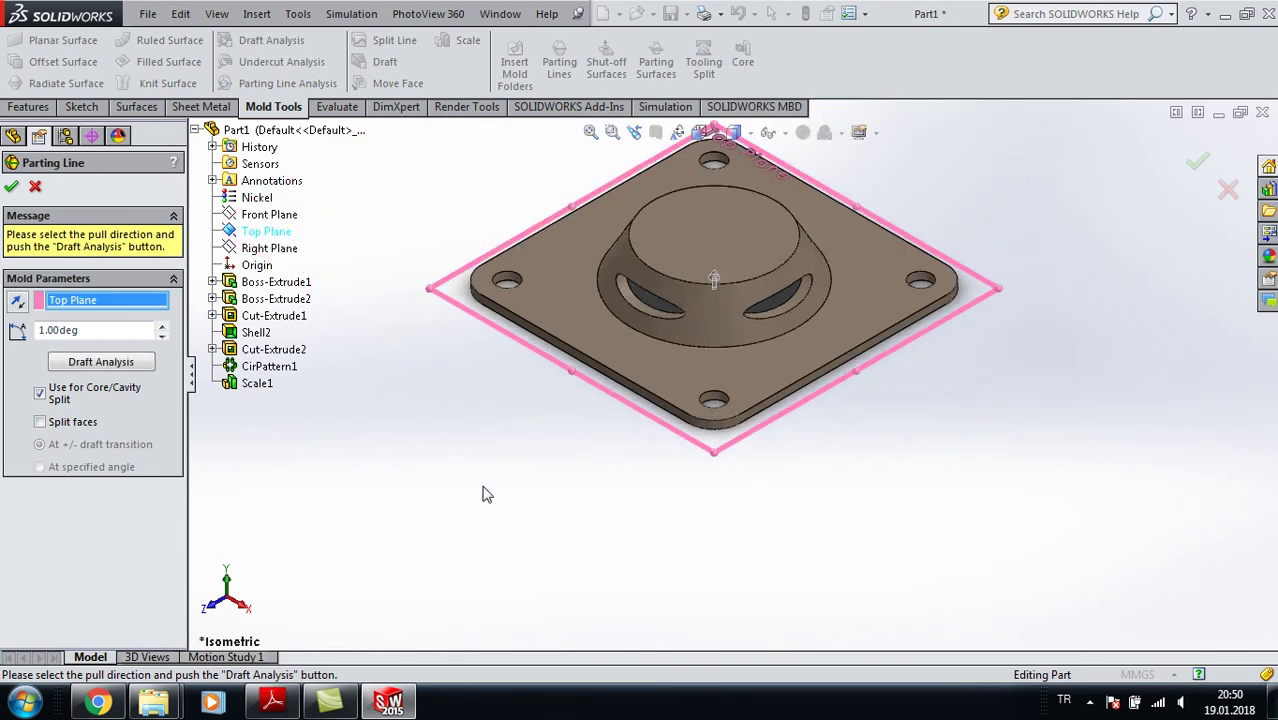
left_click(113, 362)
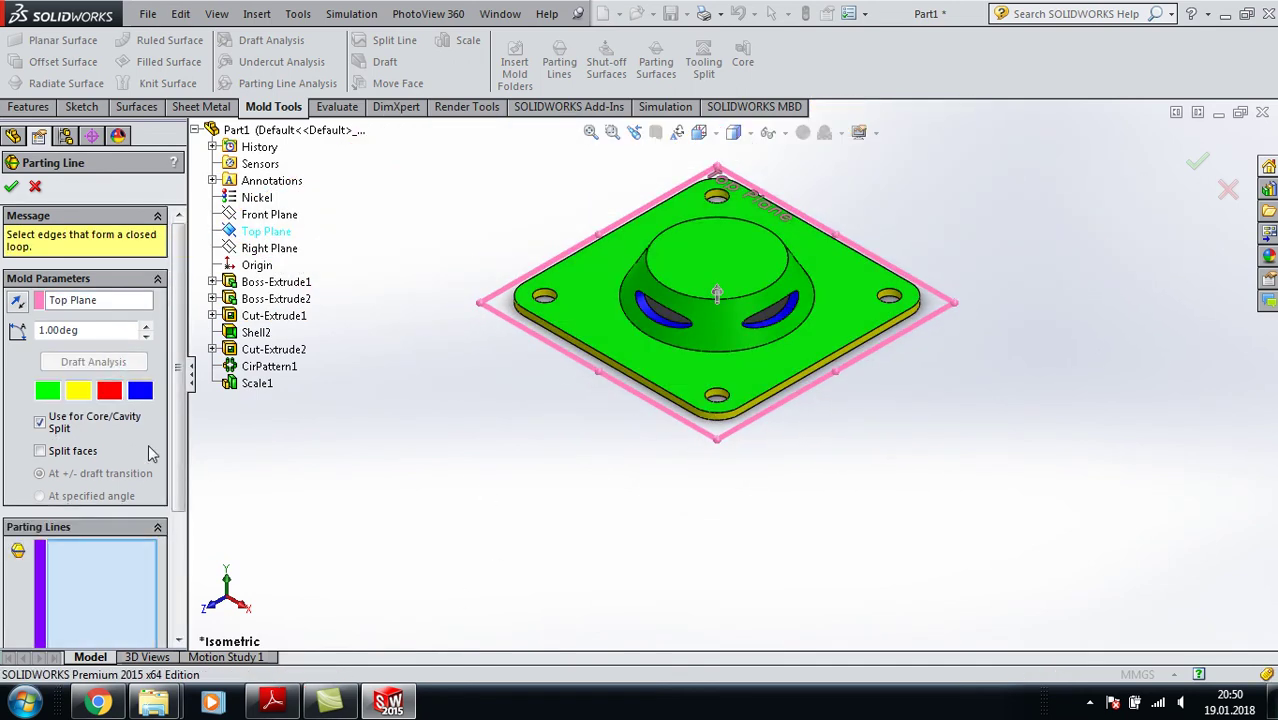
left_click_drag(180, 481, 177, 560)
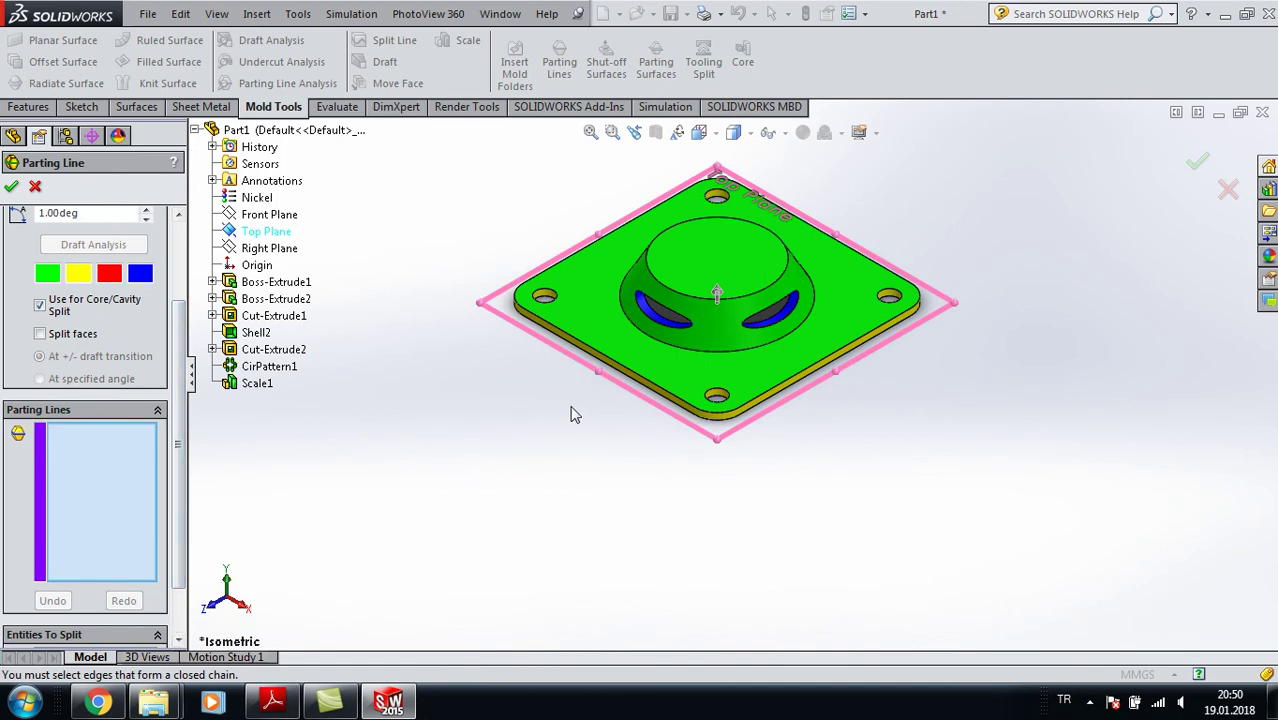
left_click(617, 369)
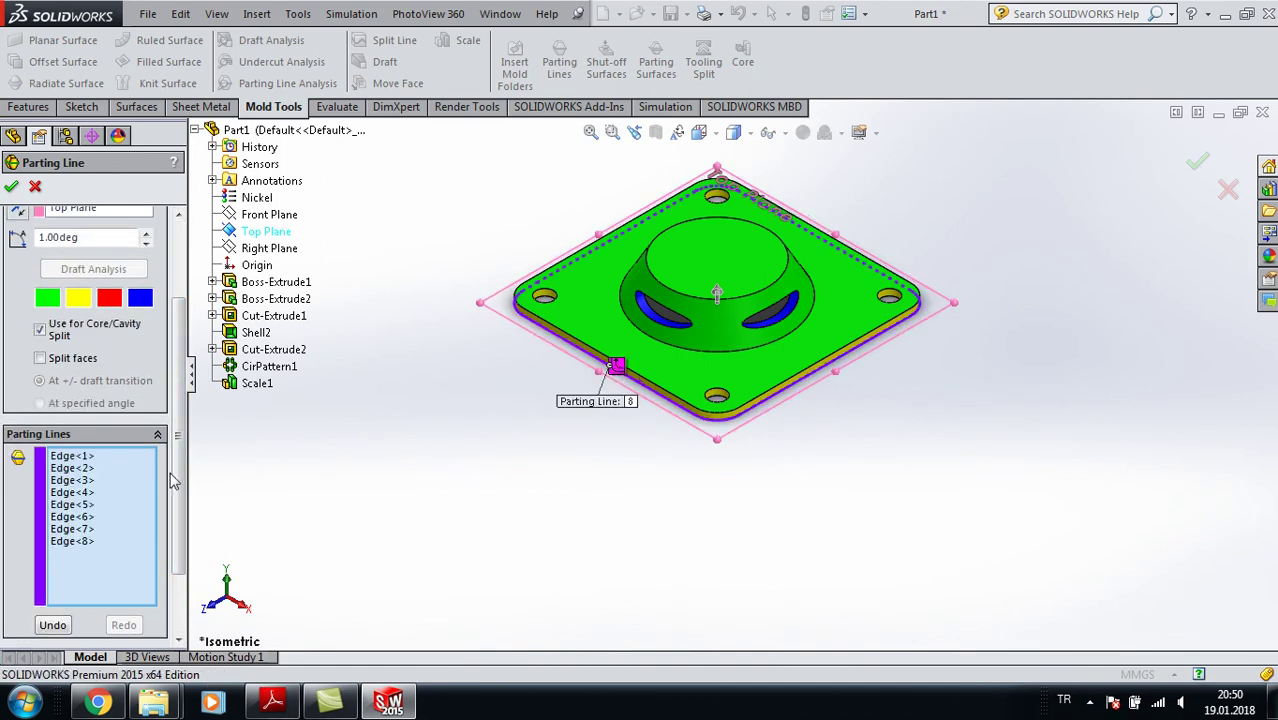
left_click(11, 186)
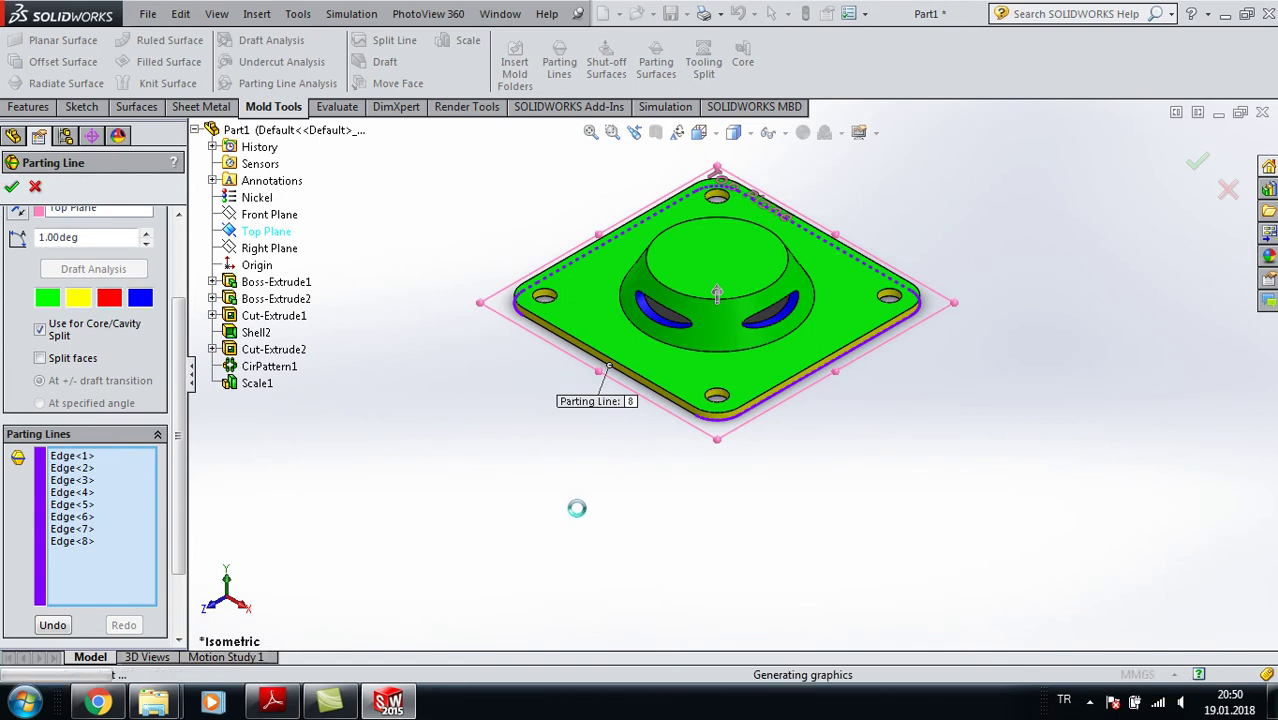
- Add Shut-Off Surface1, closing the plate's holes and slots with contact patches
left_click(475, 505)
key("f")
left_click(605, 60)
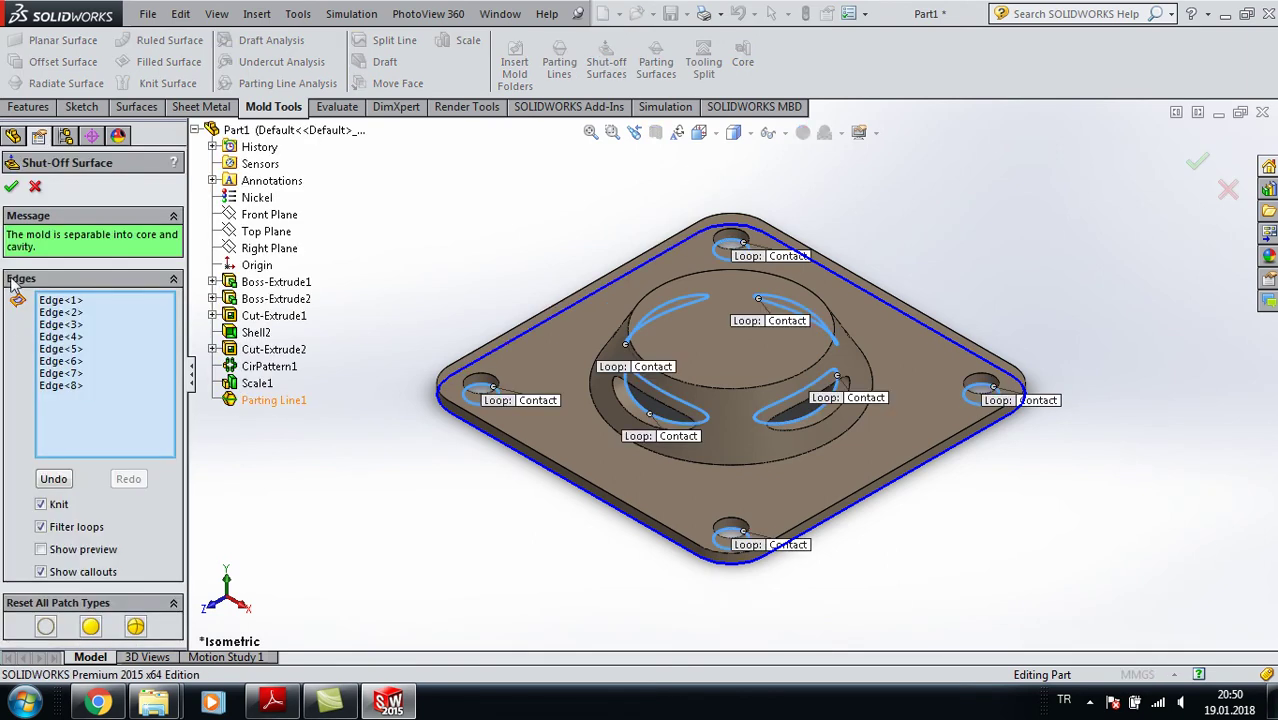
left_click(11, 187)
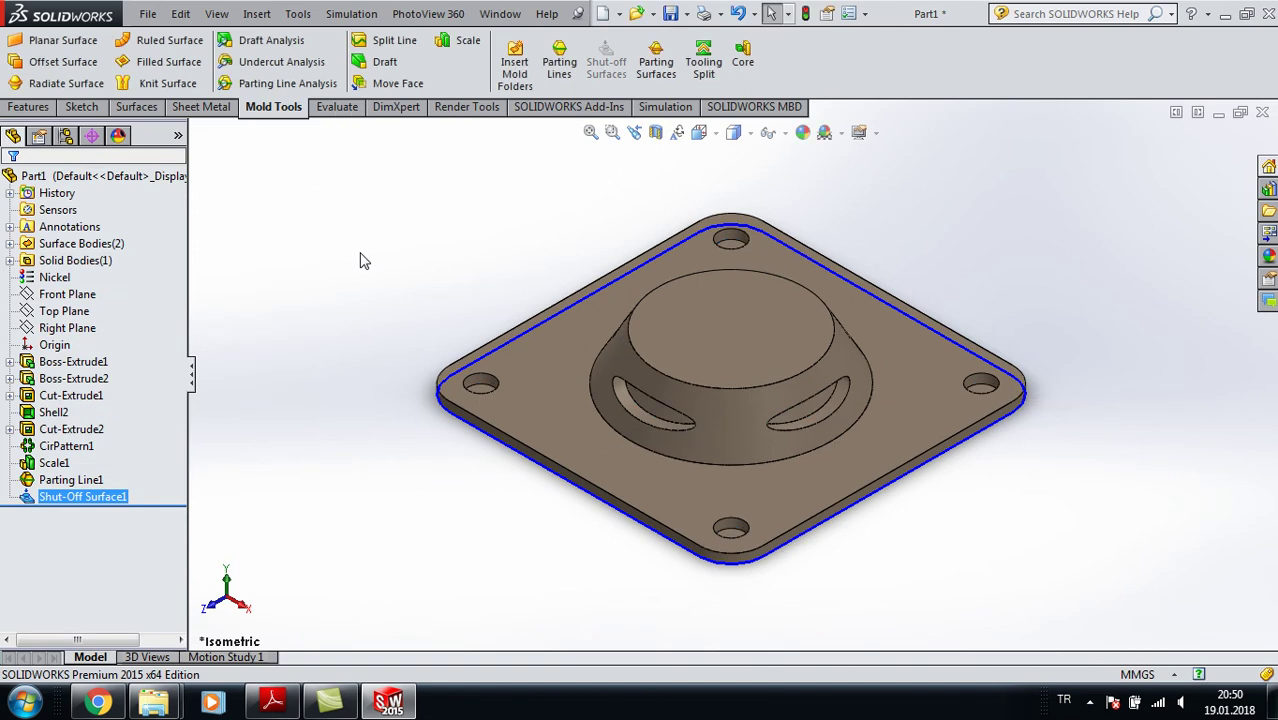
- Create Parting Surface1 extending 20 mm outward from the parting line
left_click(656, 60)
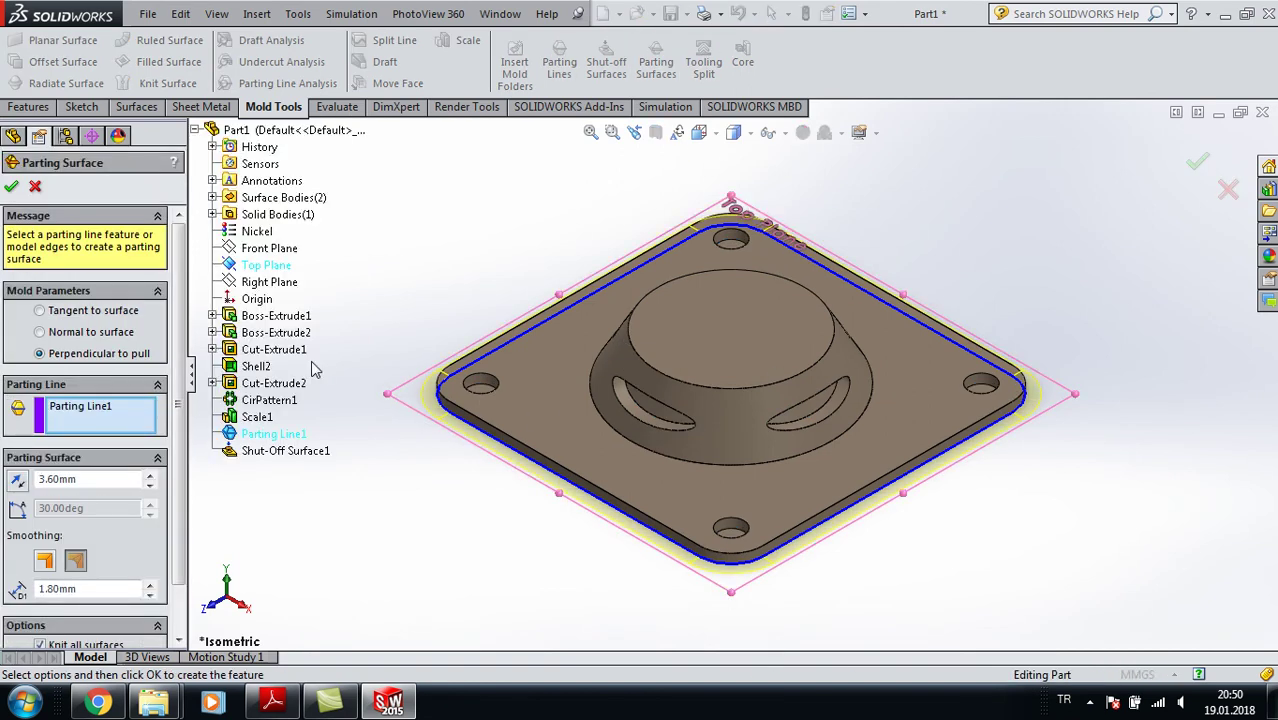
double_click(93, 479)
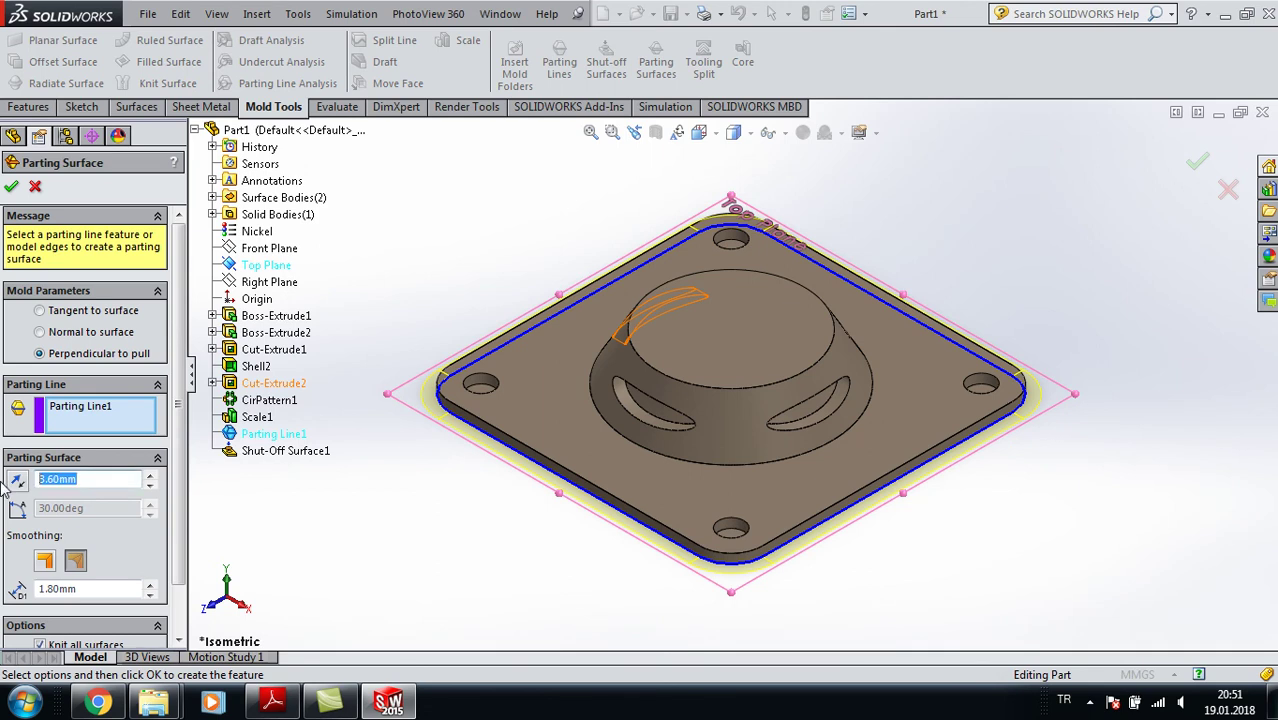
type("20")
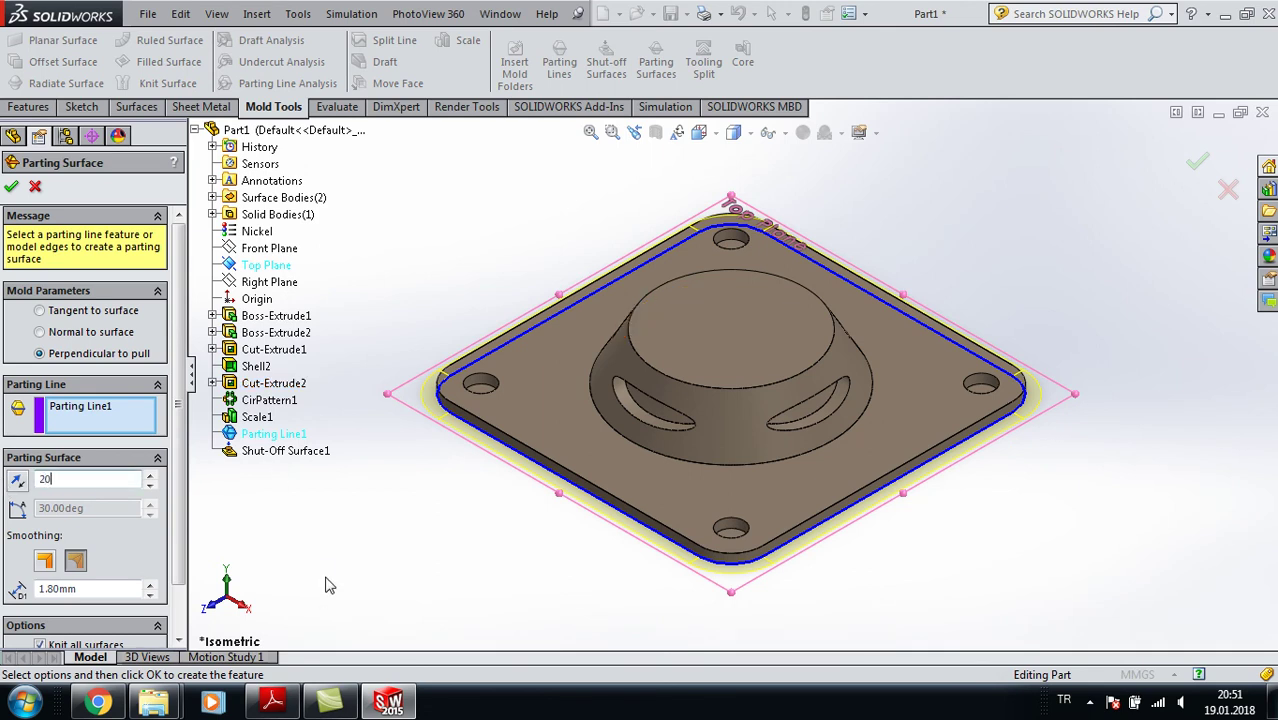
key("Return")
left_click(12, 187)
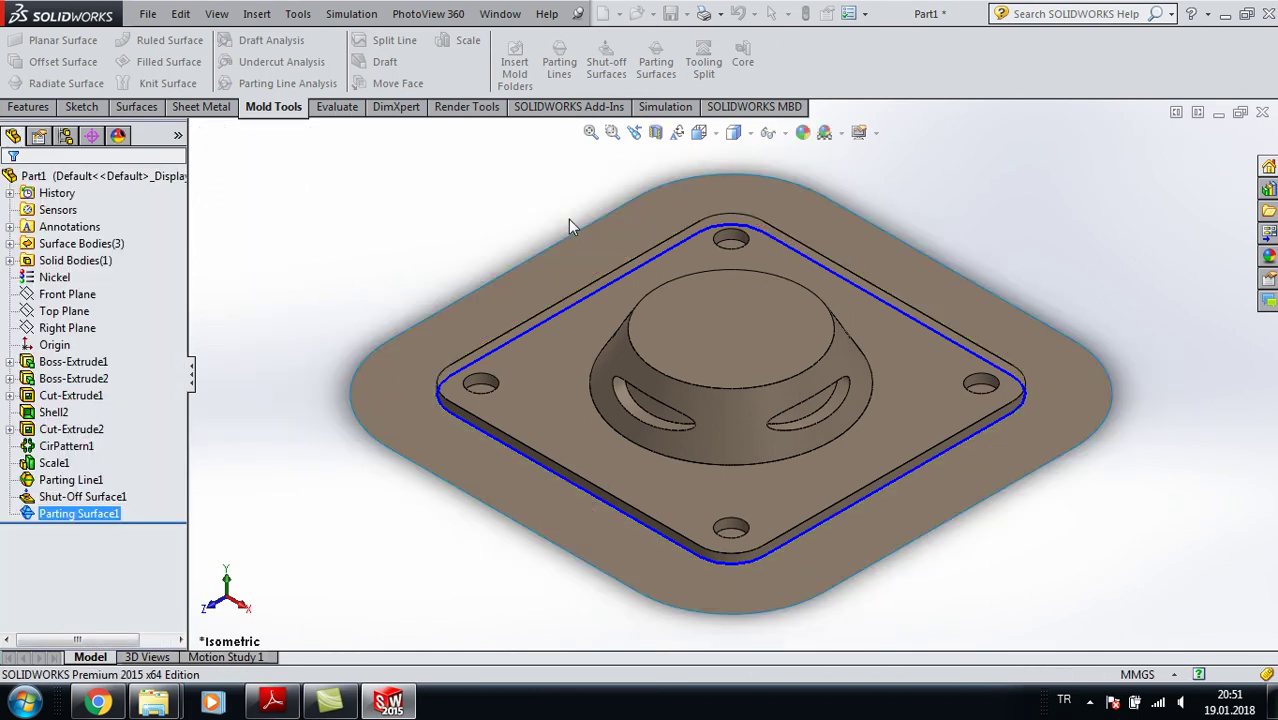
left_click(703, 65)
- On the parting surface, sketch a center rectangle from the origin that encloses the plate
left_click(496, 304)
left_click(698, 132)
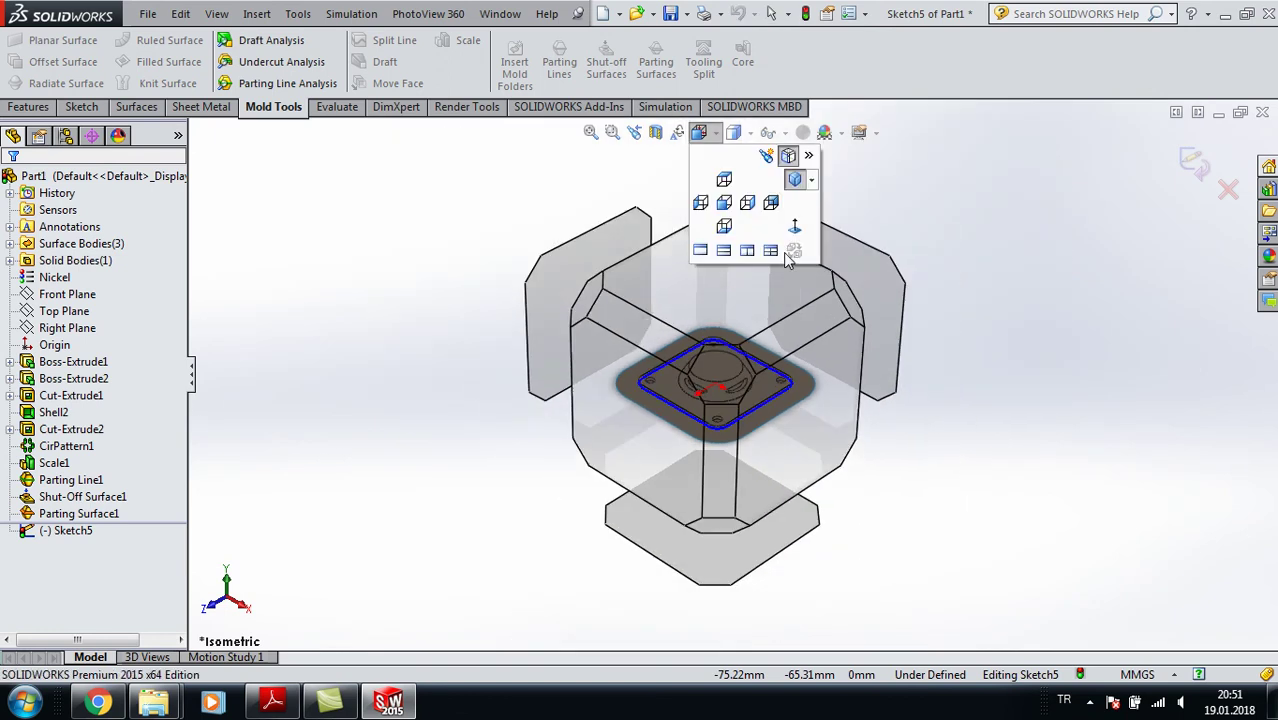
left_click(790, 228)
left_click(84, 107)
left_click(121, 82)
left_click(733, 373)
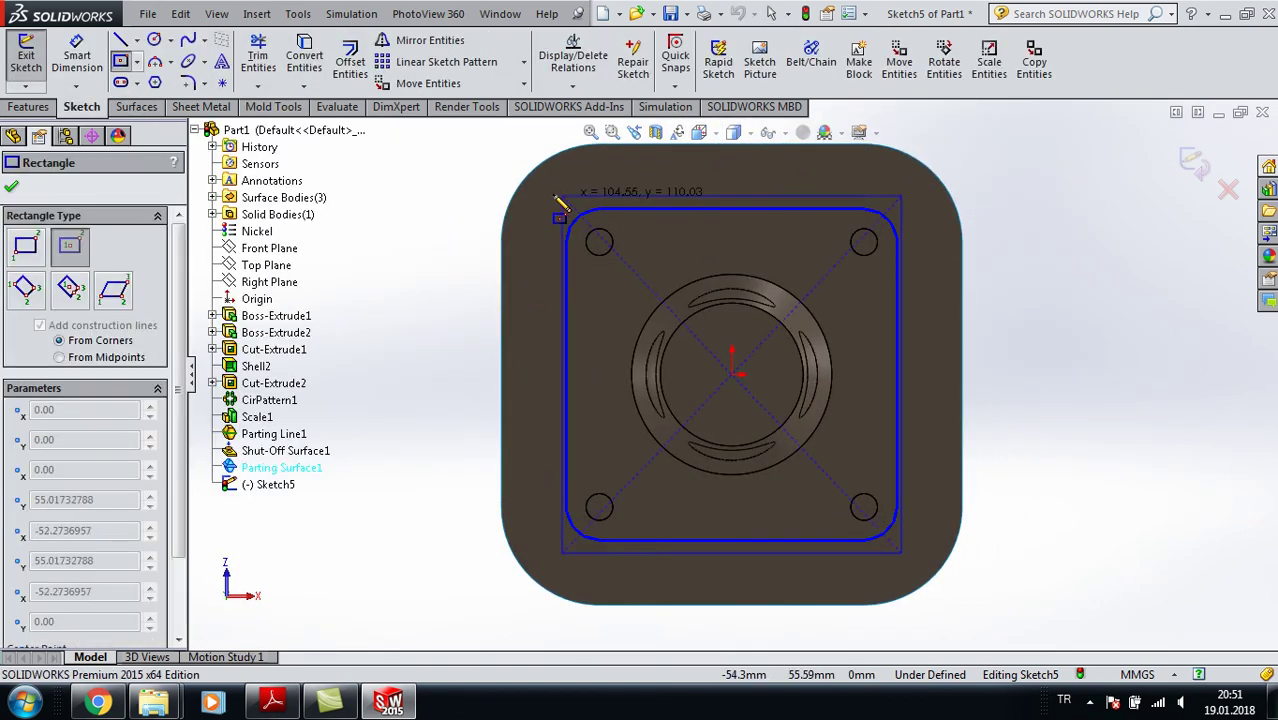
left_click(543, 191)
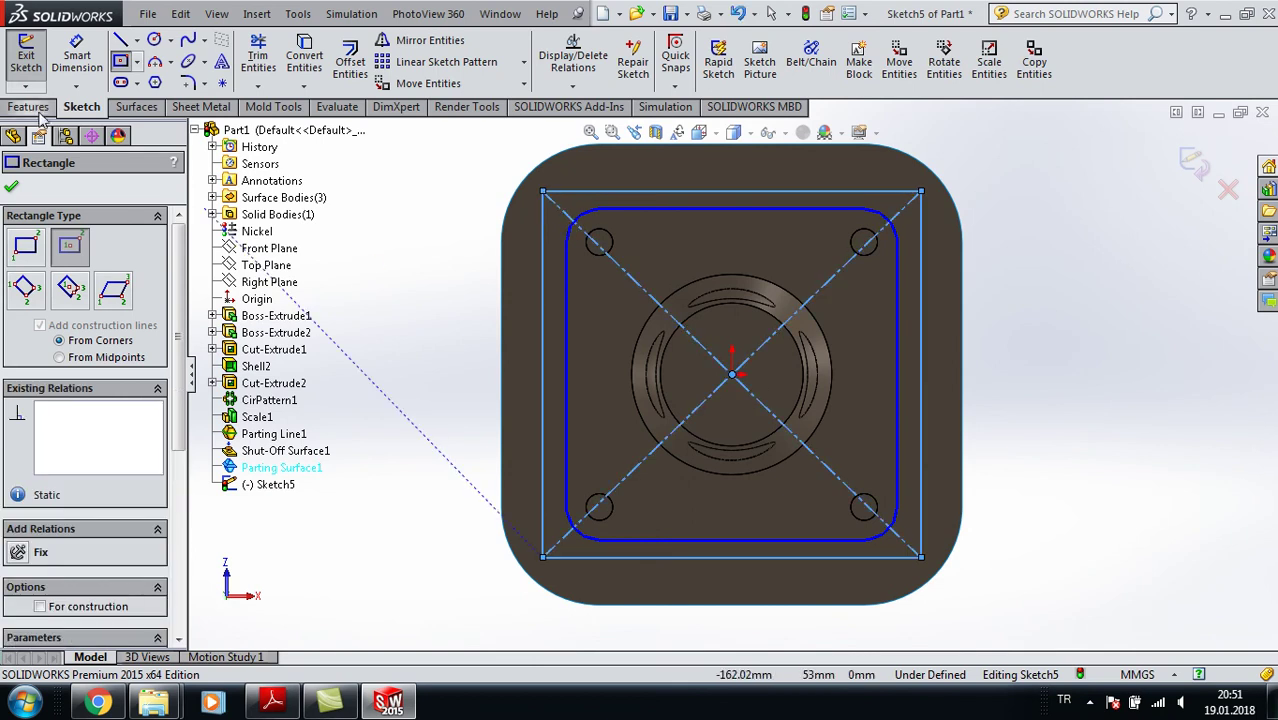
left_click(733, 132)
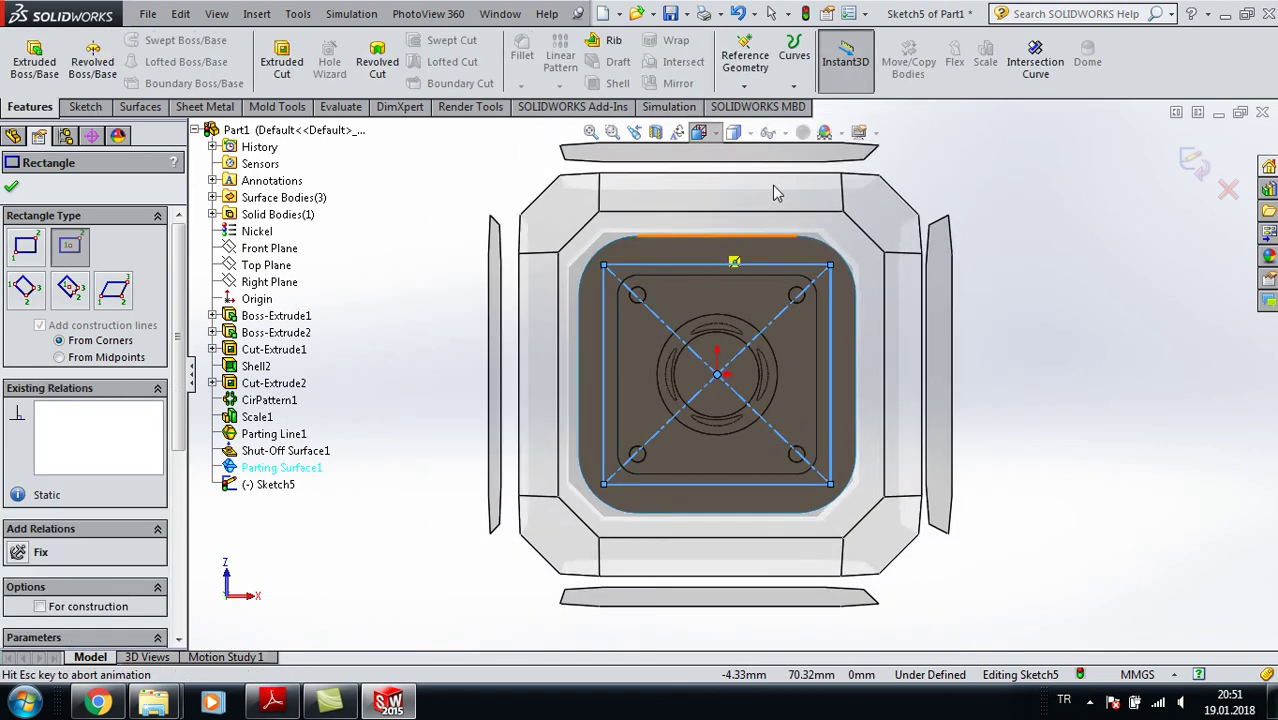
left_click(797, 188)
left_click(11, 186)
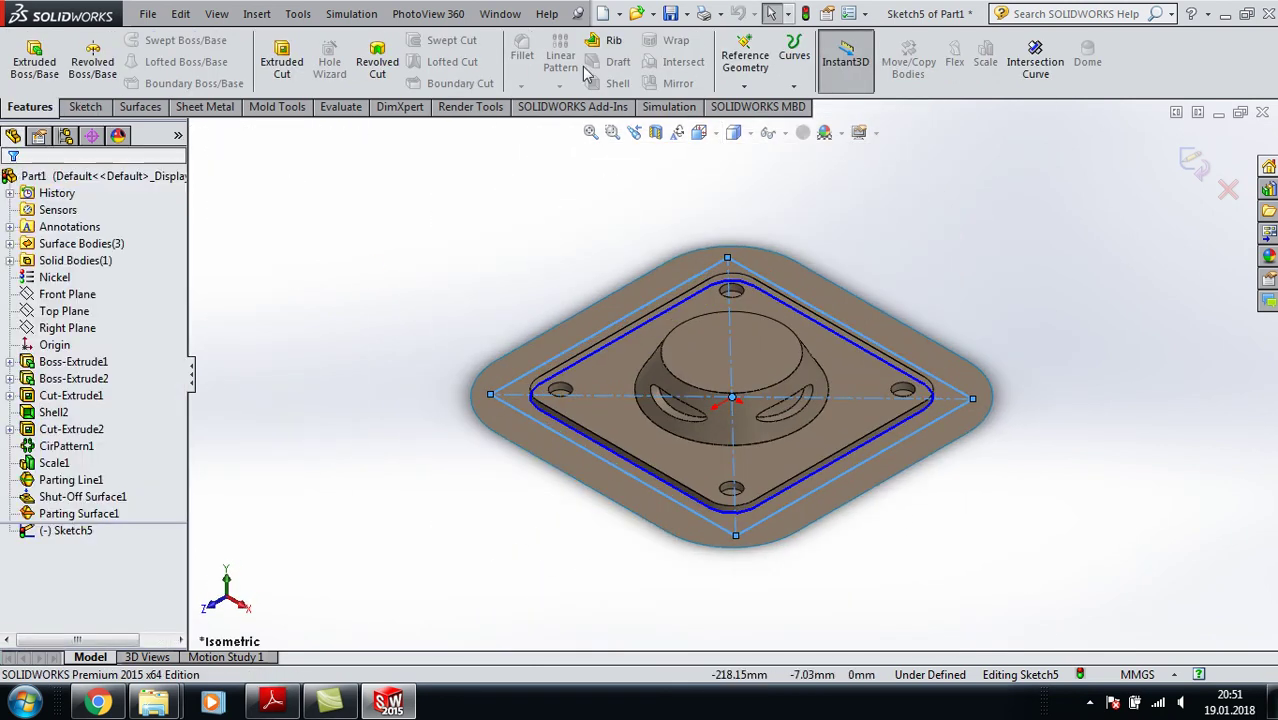
left_click(277, 106)
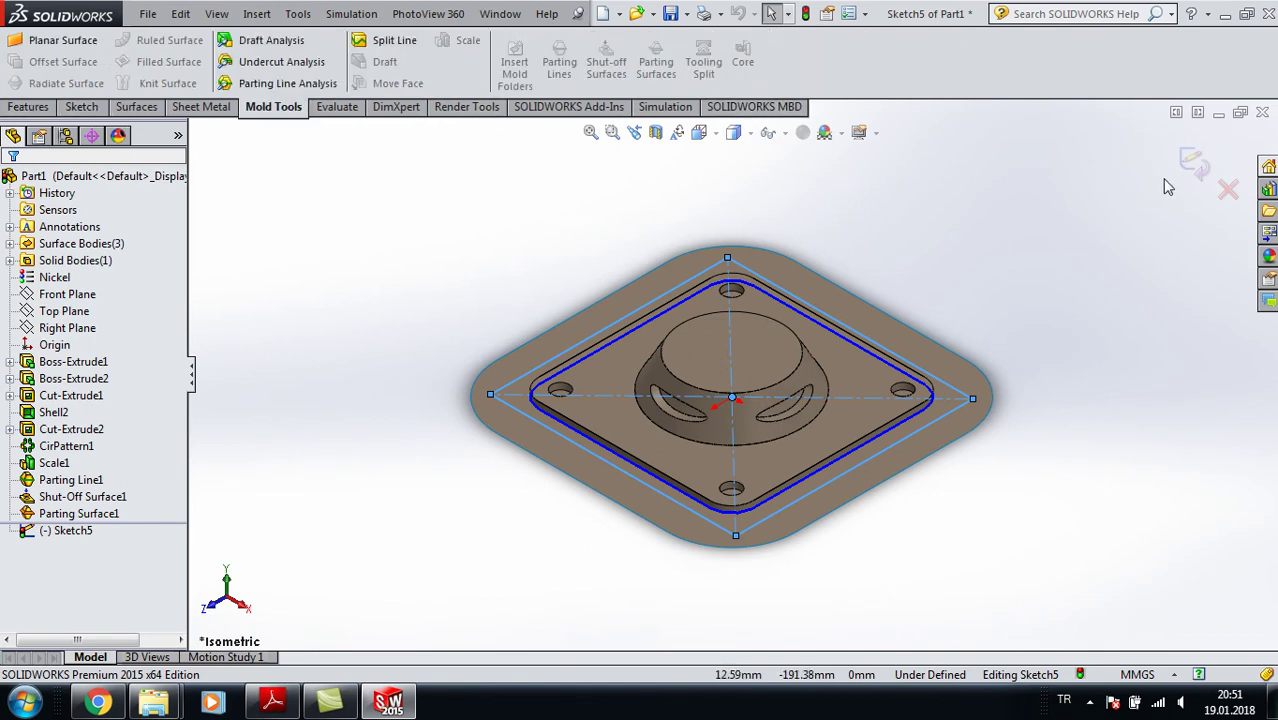
- Tooling-split the mold into blocks 30 mm above and 40 mm below the parting surface
left_click(1194, 163)
left_click(701, 40)
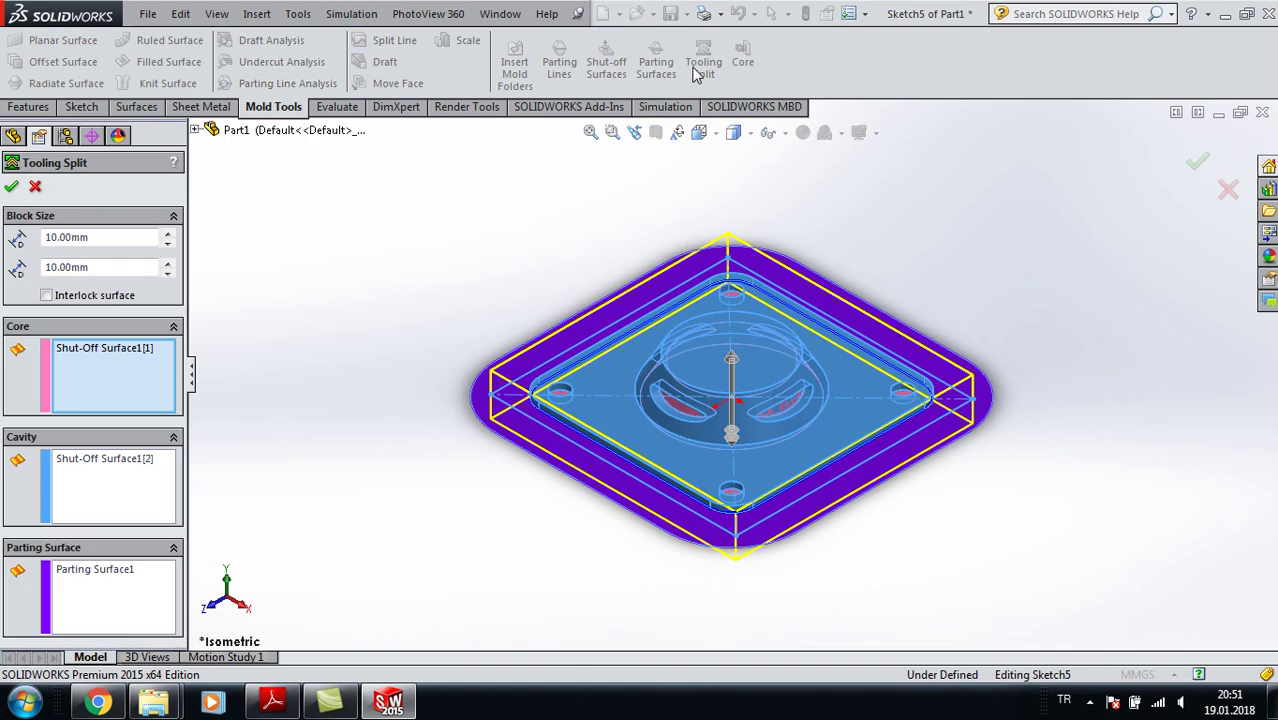
left_click(168, 234)
left_click(168, 234)
left_click(168, 263)
left_click(168, 263)
left_click(168, 263)
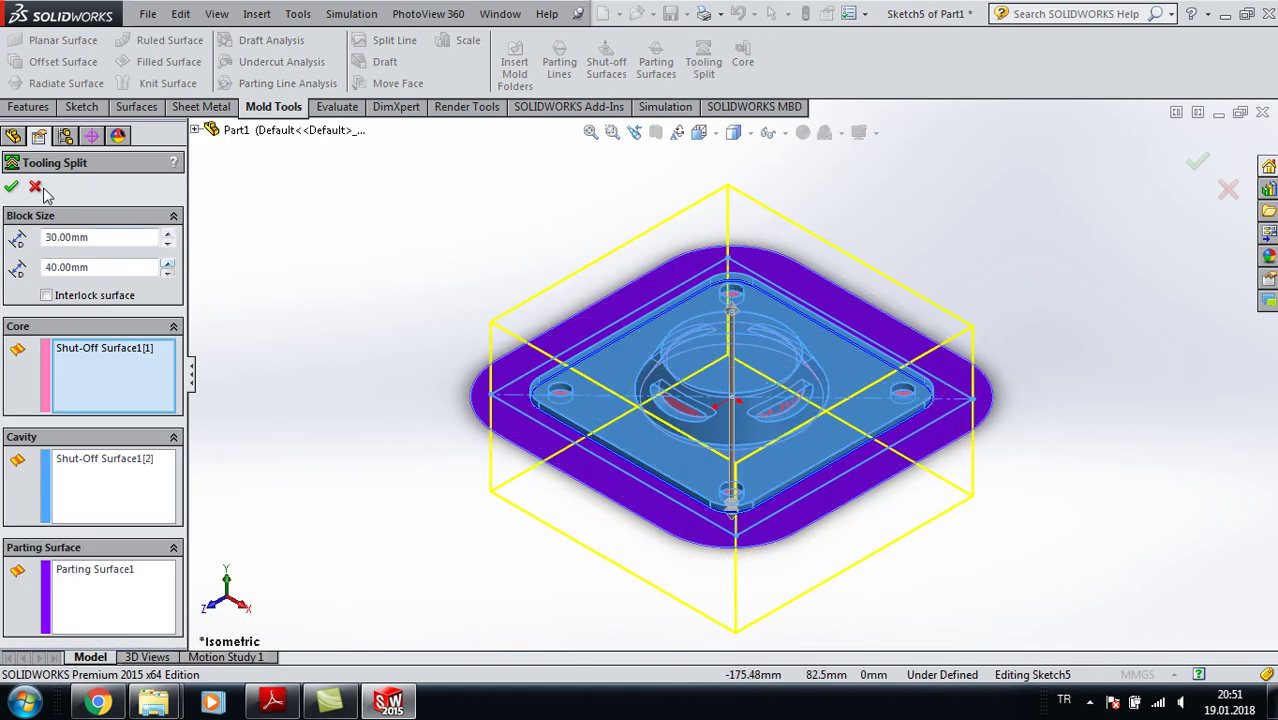
left_click(11, 187)
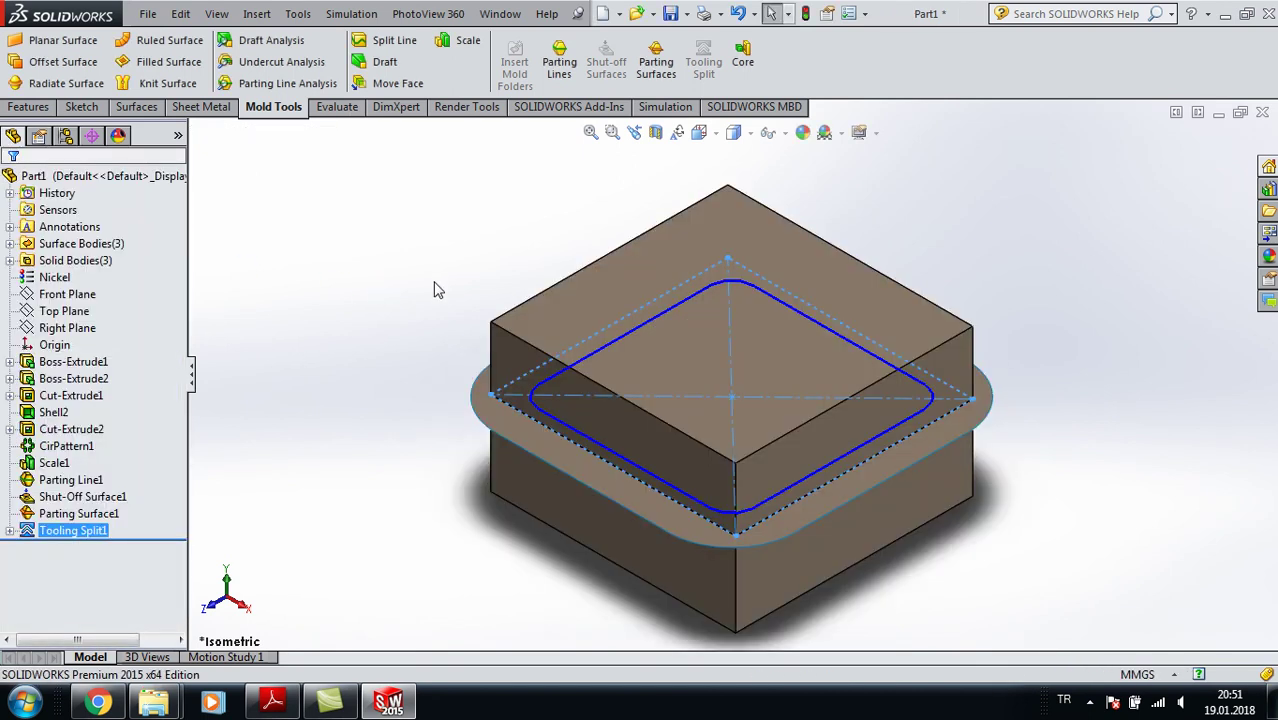
- Hide the core and parting surface bodies, then open the Customize dialog
left_click(9, 243)
left_click(100, 278)
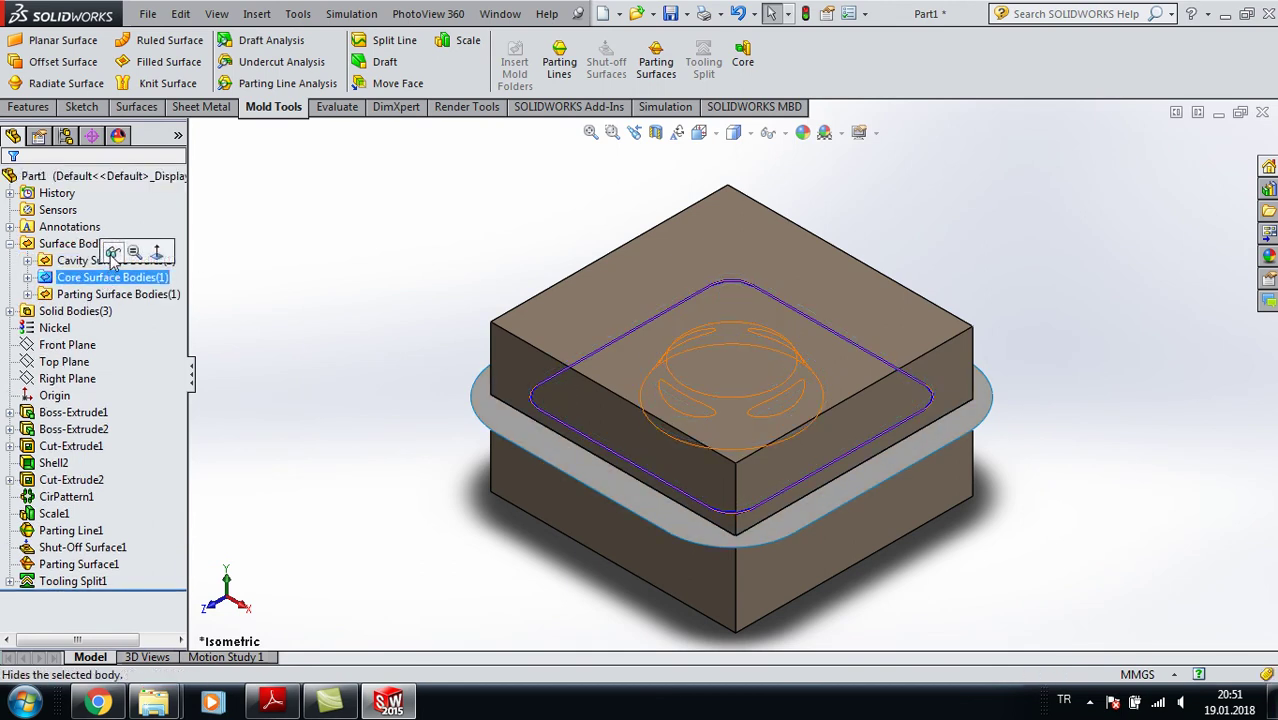
left_click(112, 298)
left_click(120, 262)
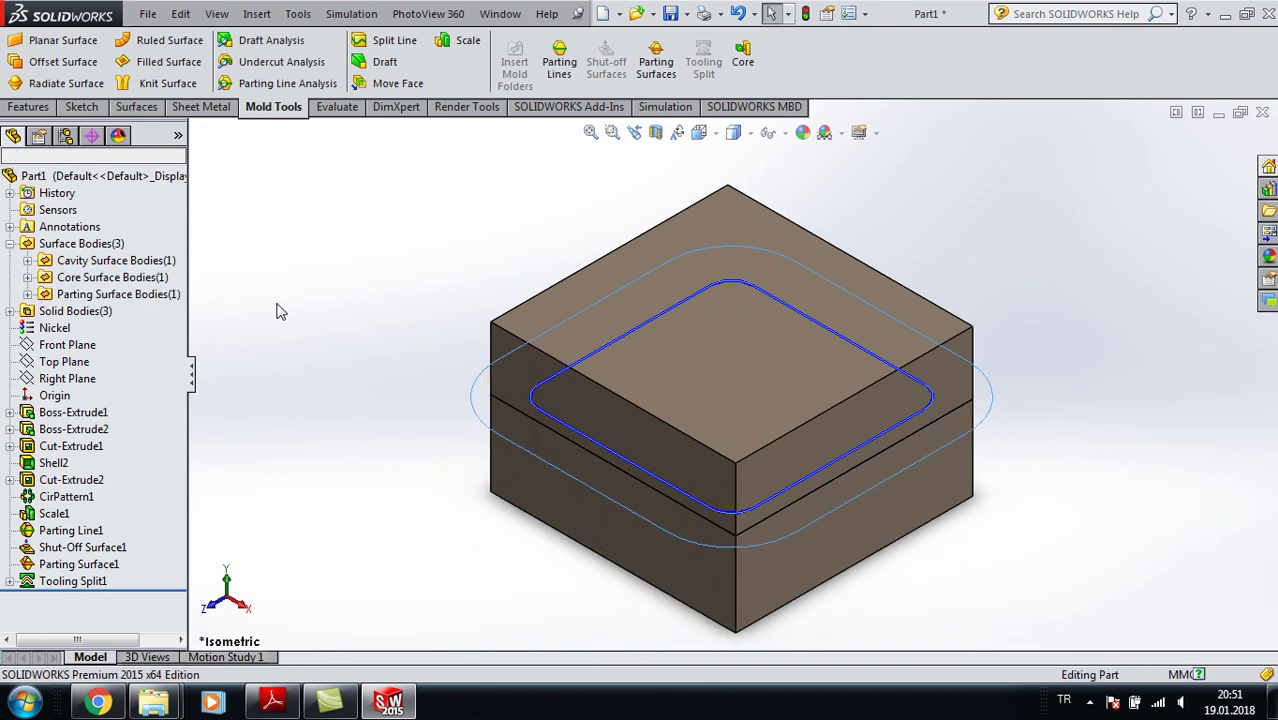
left_click(9, 311)
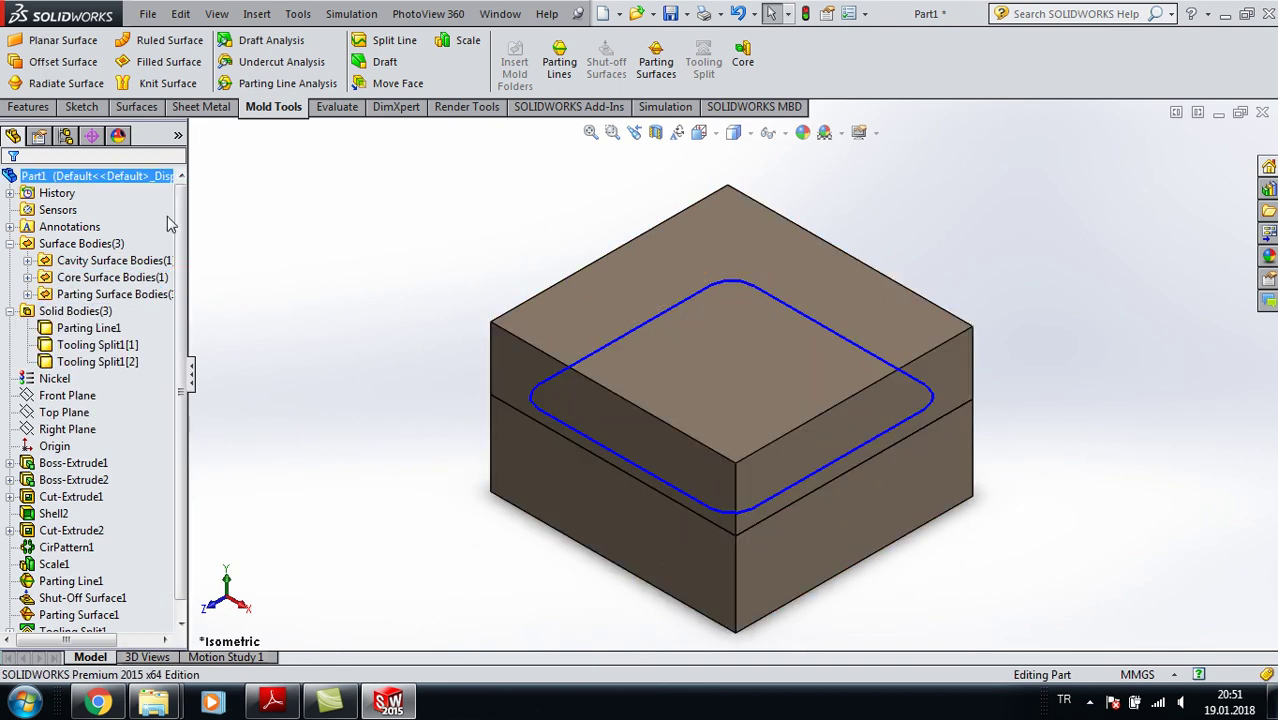
left_click(864, 14)
left_click(886, 55)
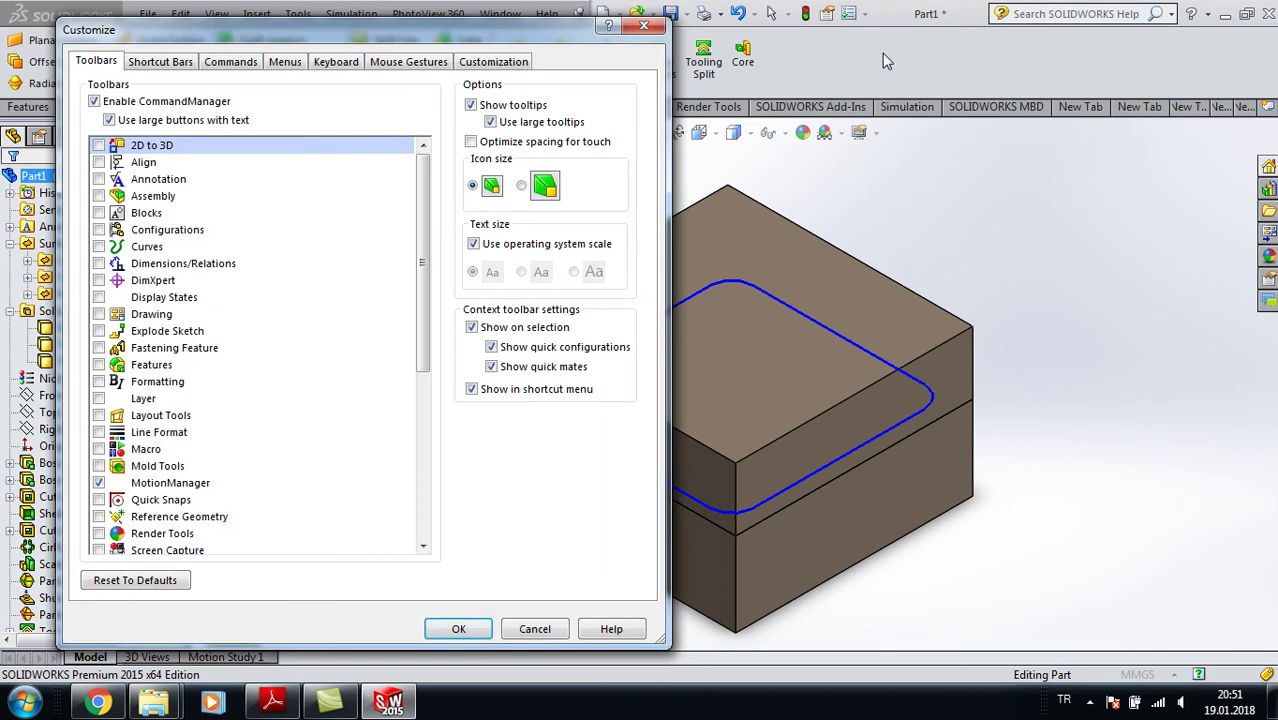
- Add Move/Copy Bodies from the Features command category to the Mold Tools toolbar
left_click(230, 62)
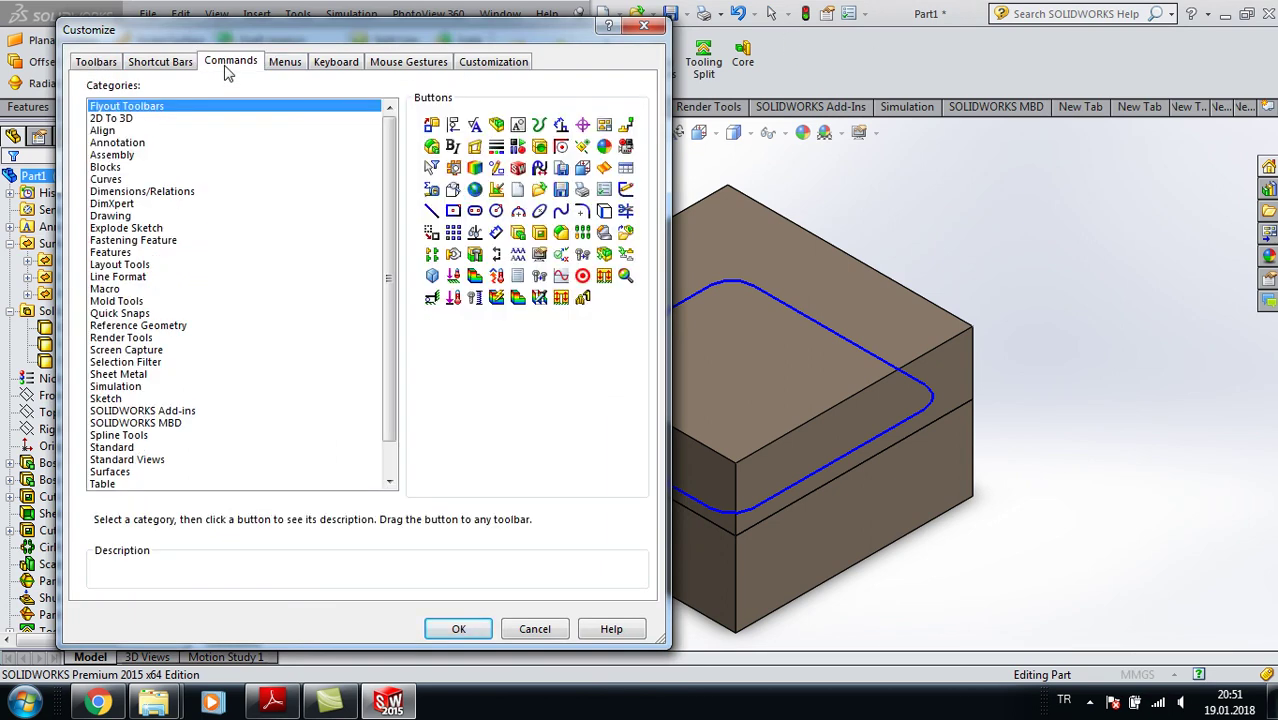
left_click(112, 255)
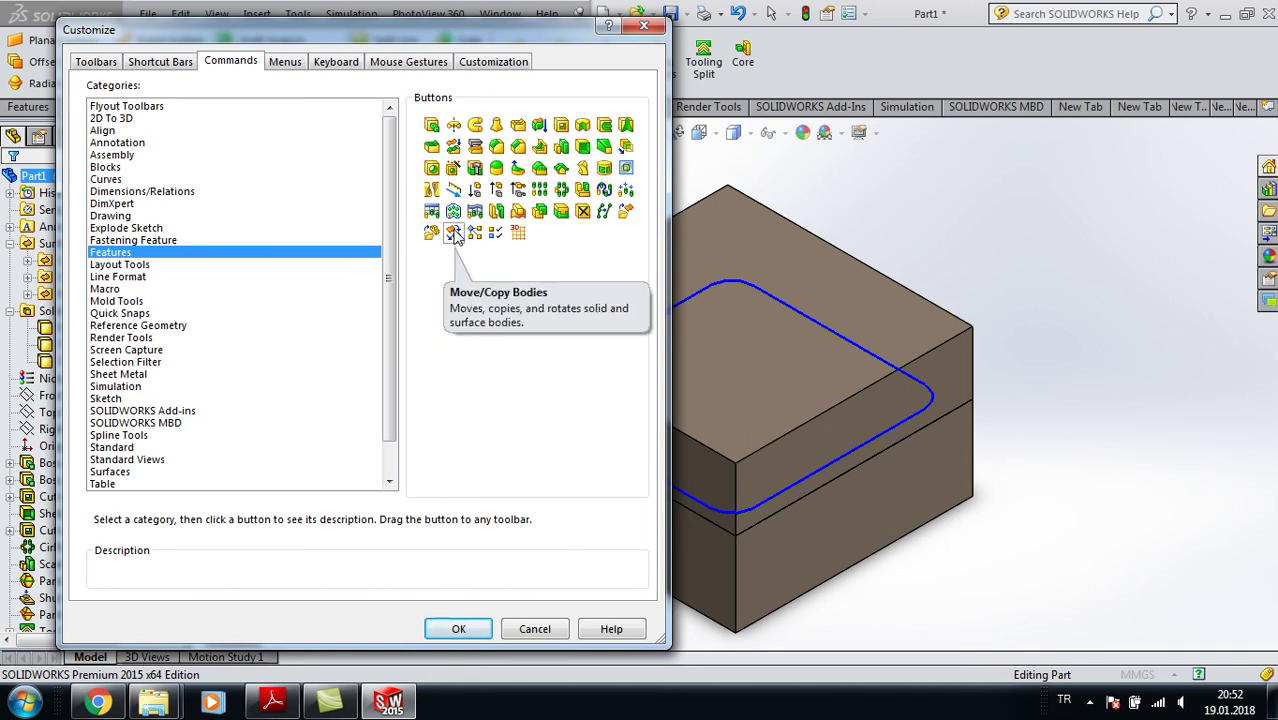
left_click_drag(455, 234, 785, 58)
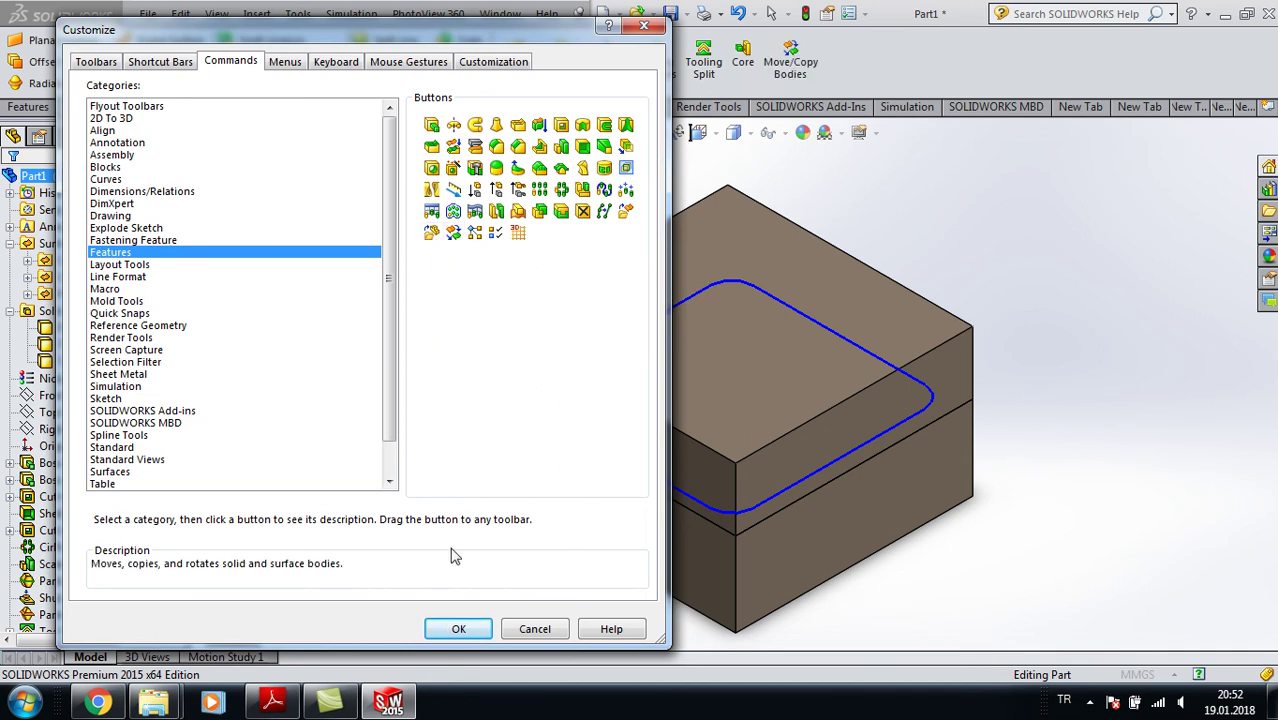
left_click(462, 630)
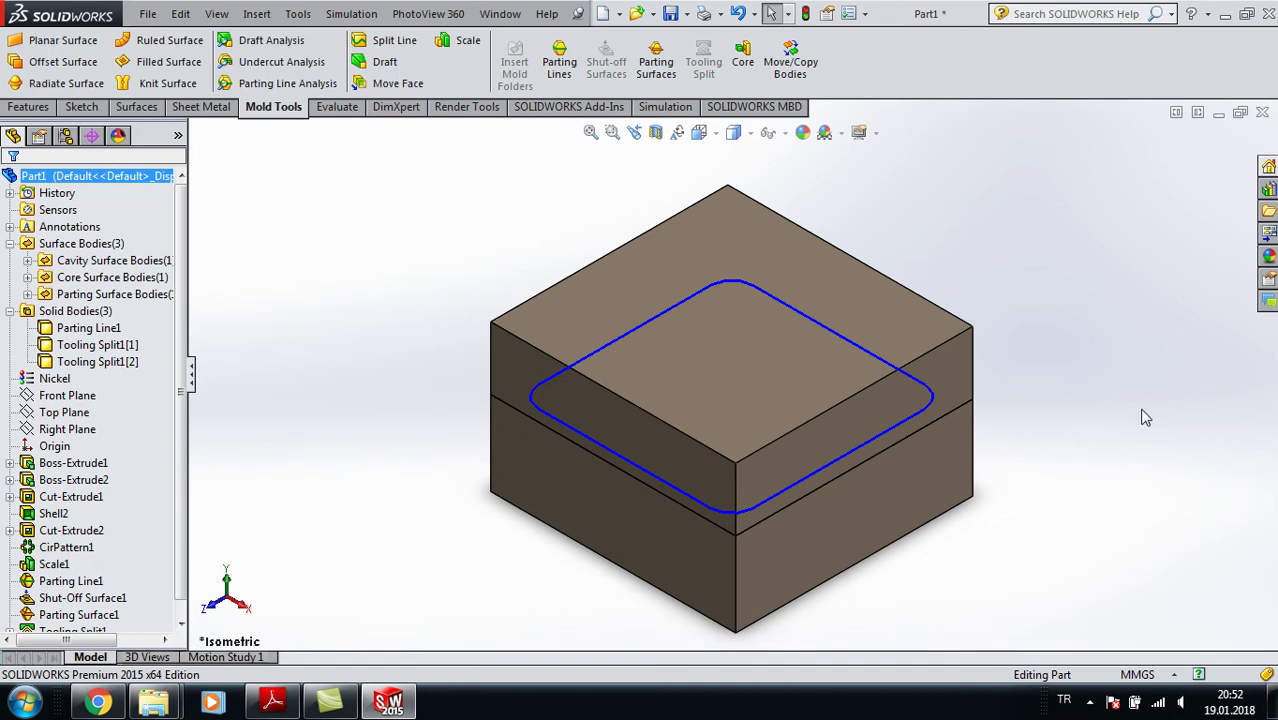
- Move the upper mold block up 90 mm without copying it
left_click(790, 62)
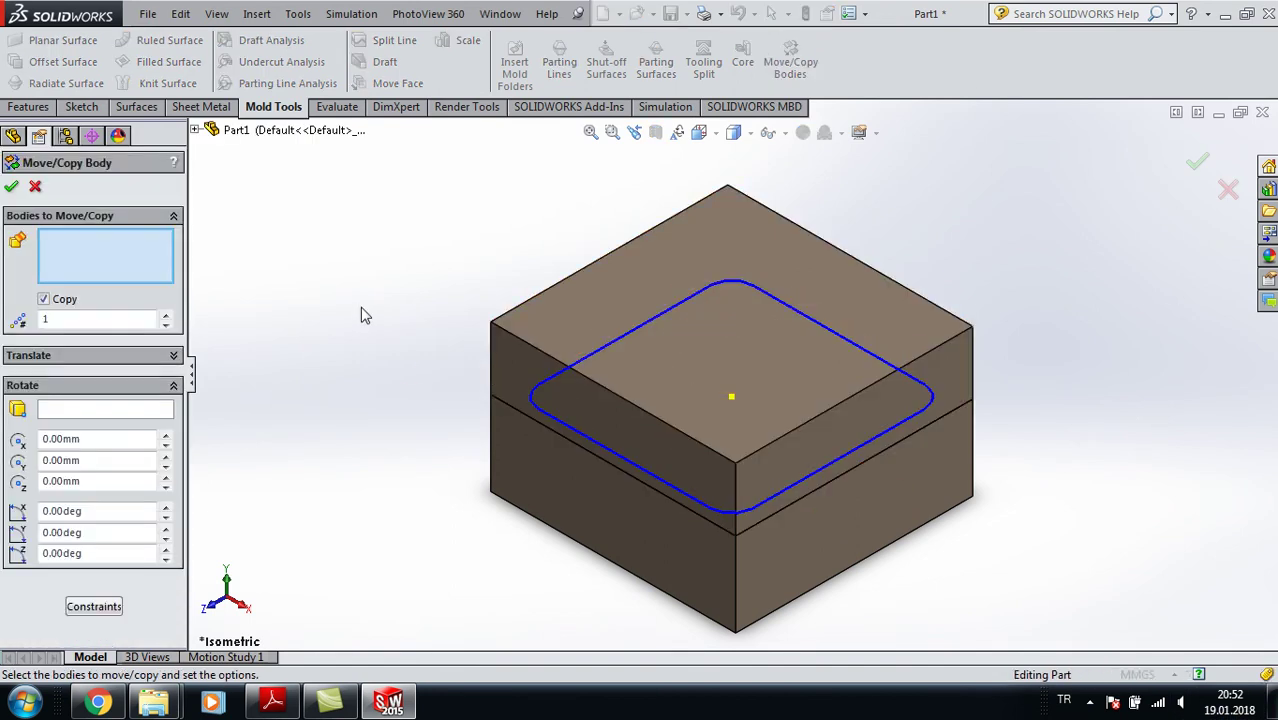
left_click(627, 284)
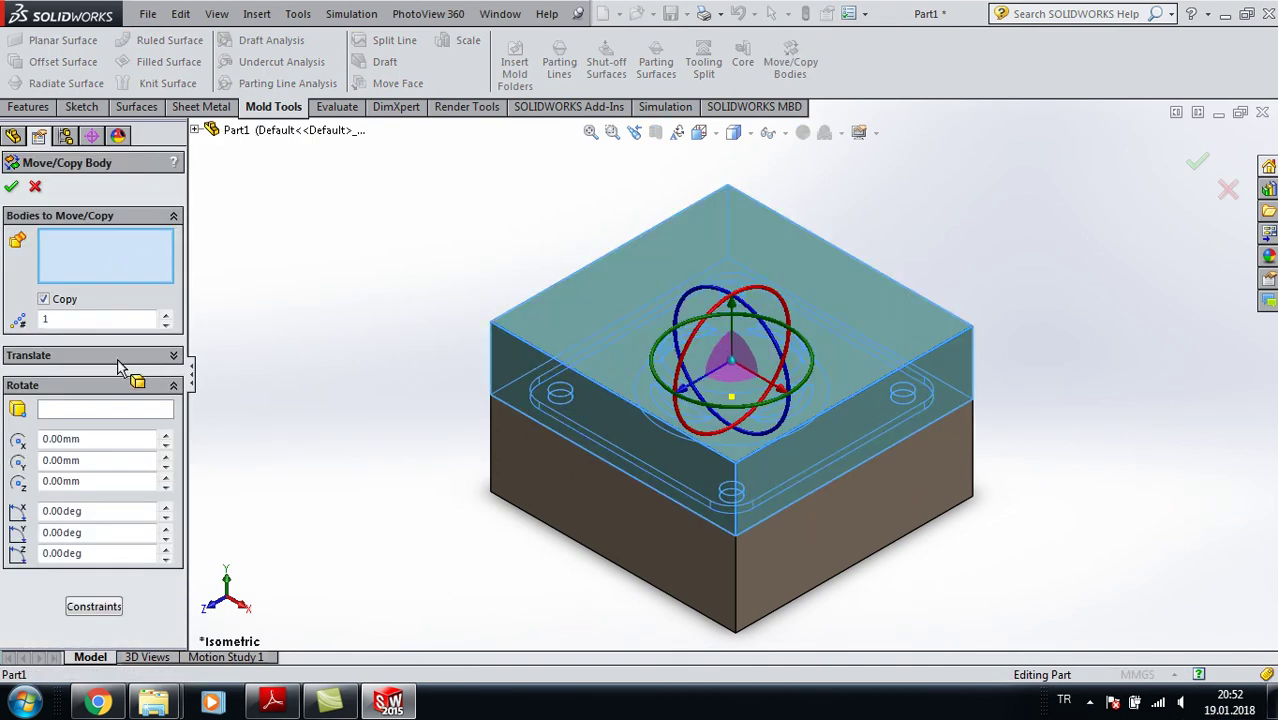
left_click(116, 355)
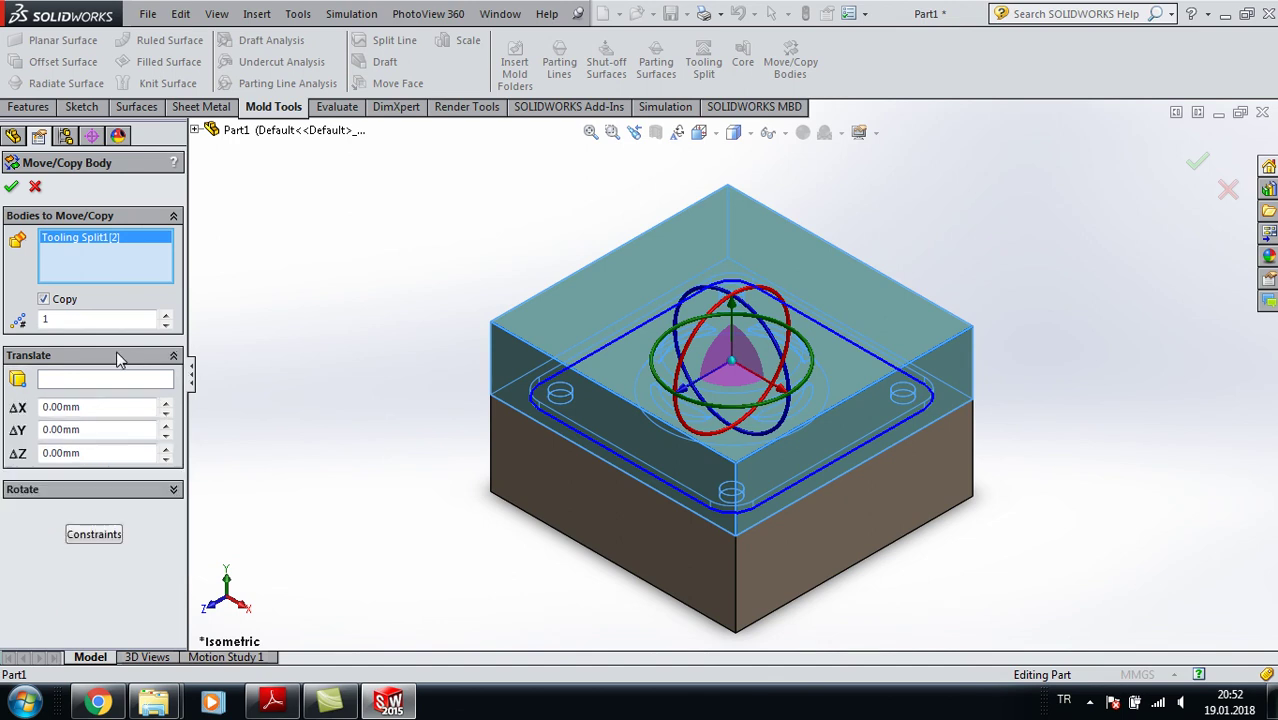
left_click(116, 355)
left_click(45, 300)
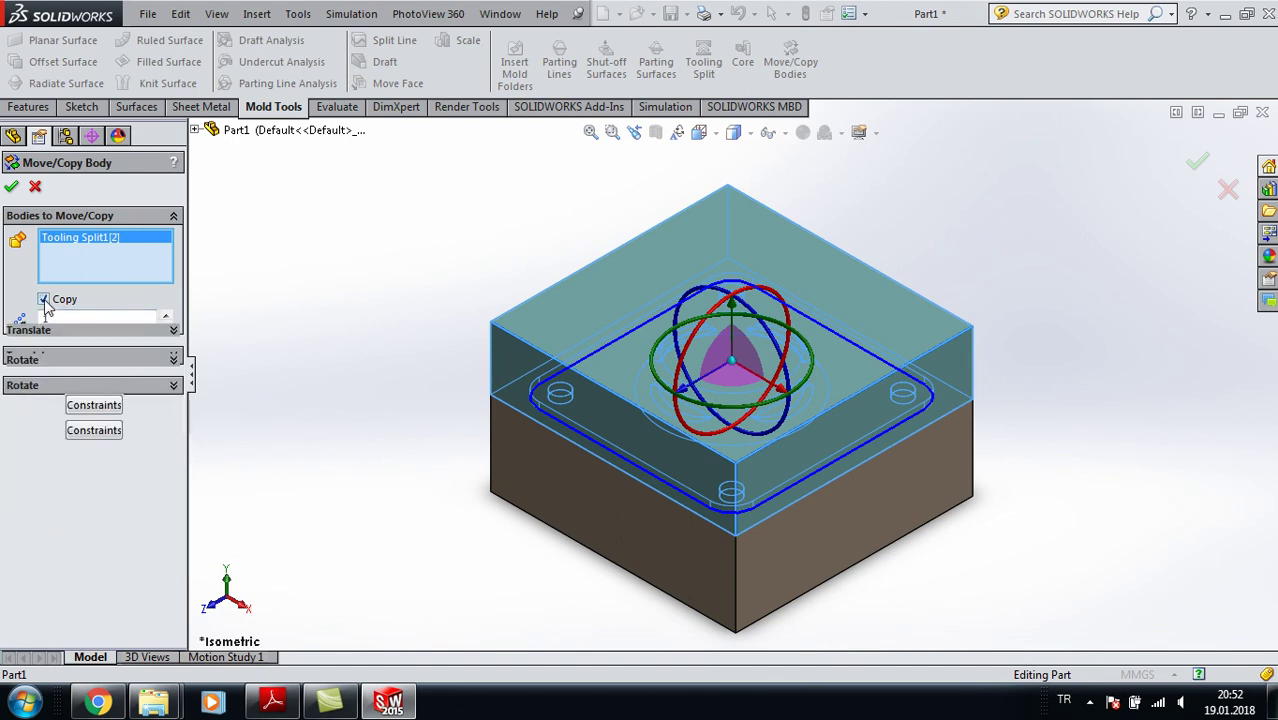
left_click(150, 338)
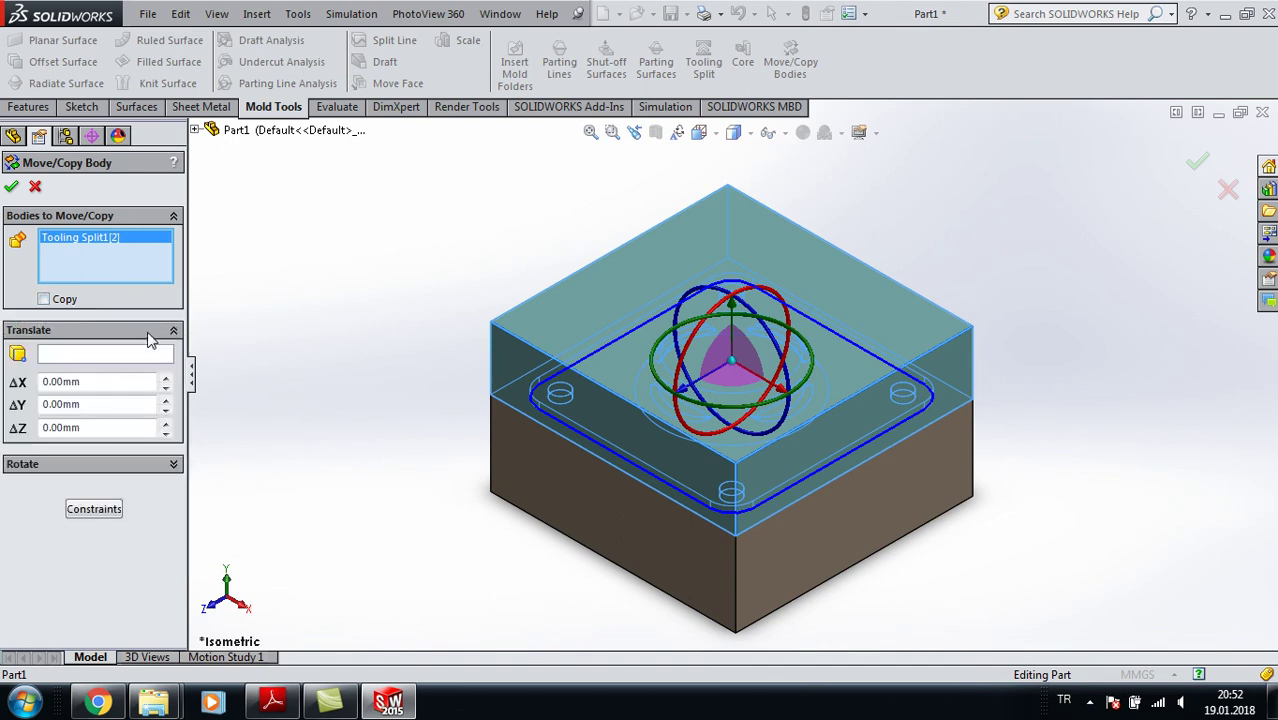
left_click(166, 400)
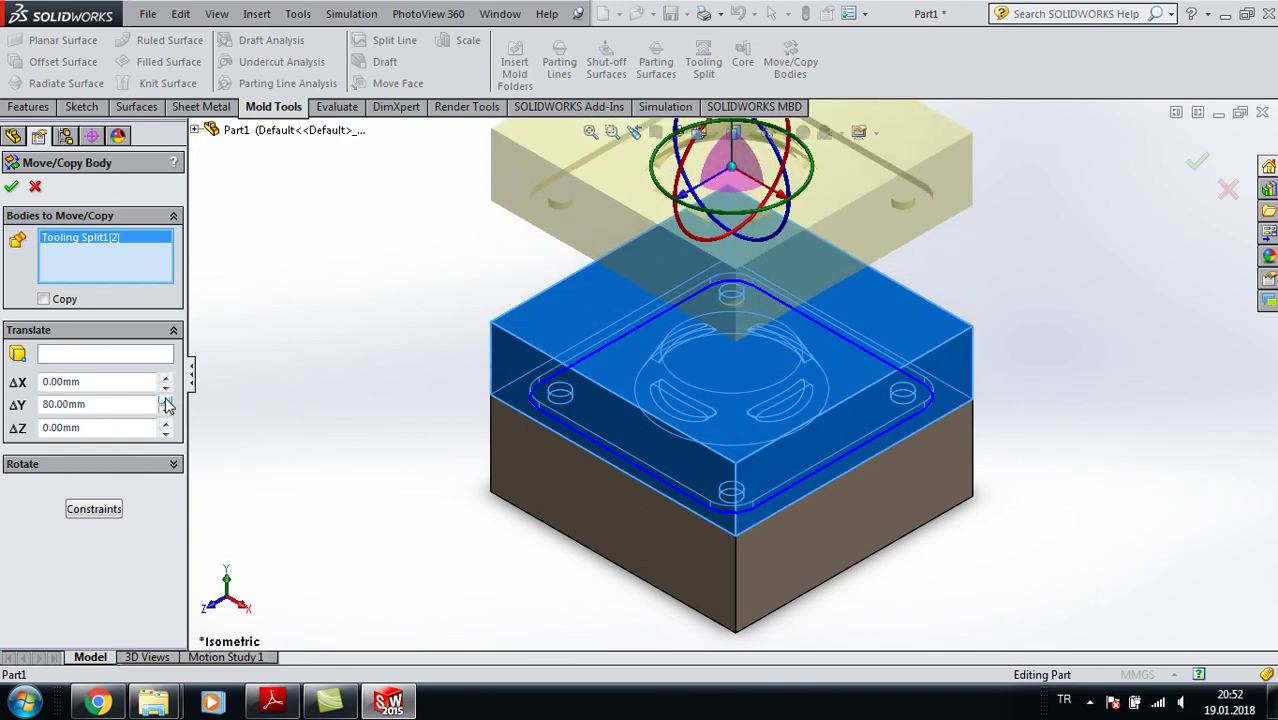
left_click(166, 399)
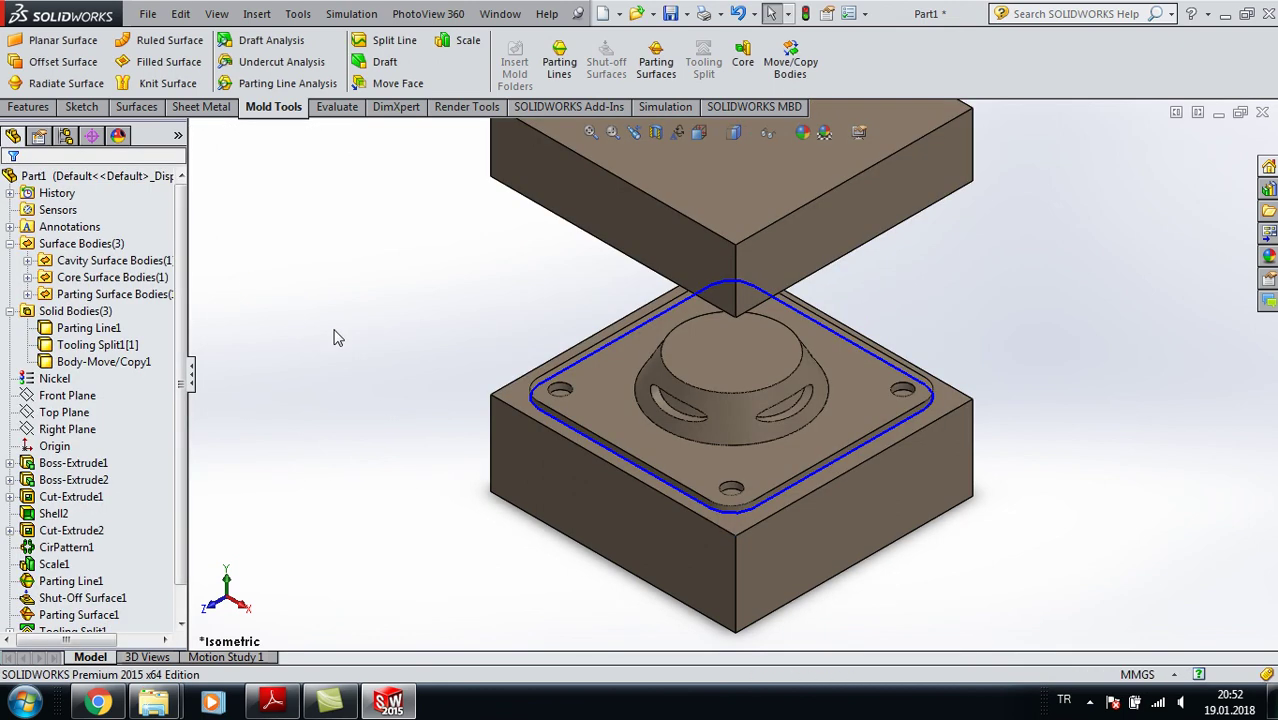
- Move the lower mold block down 90 mm
left_click(790, 62)
left_click(812, 572)
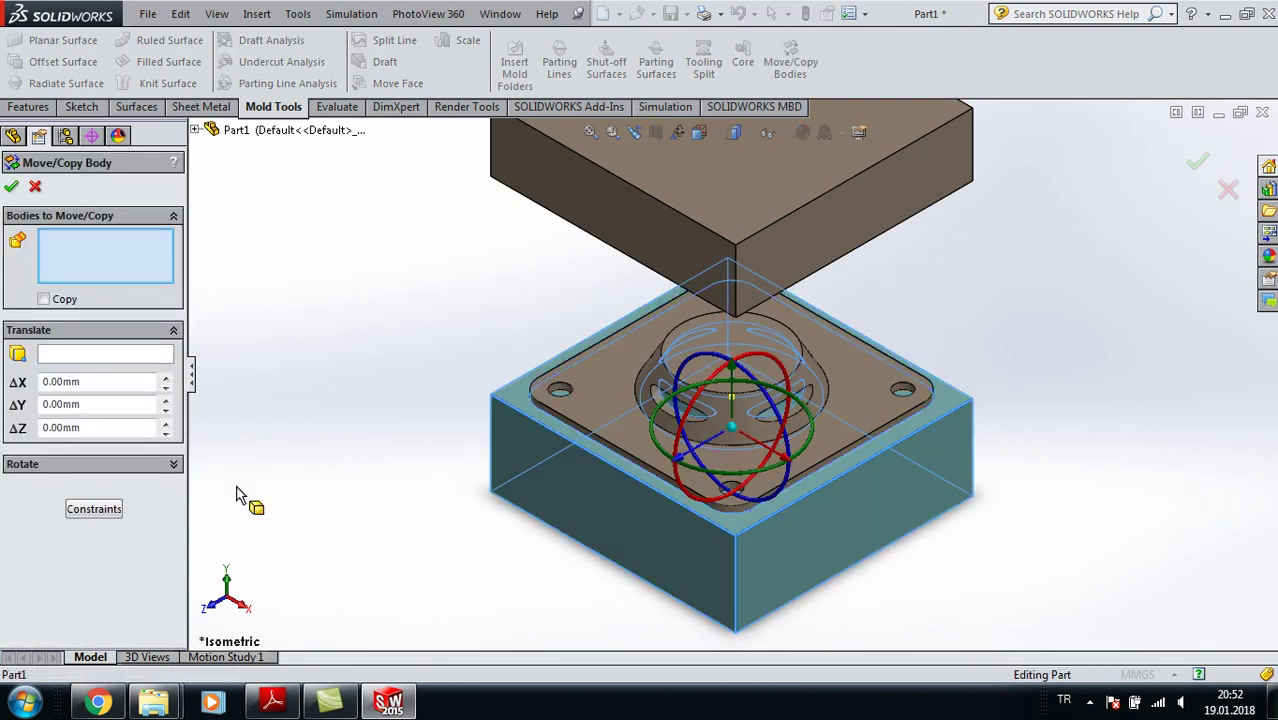
left_click(165, 418)
type("-90")
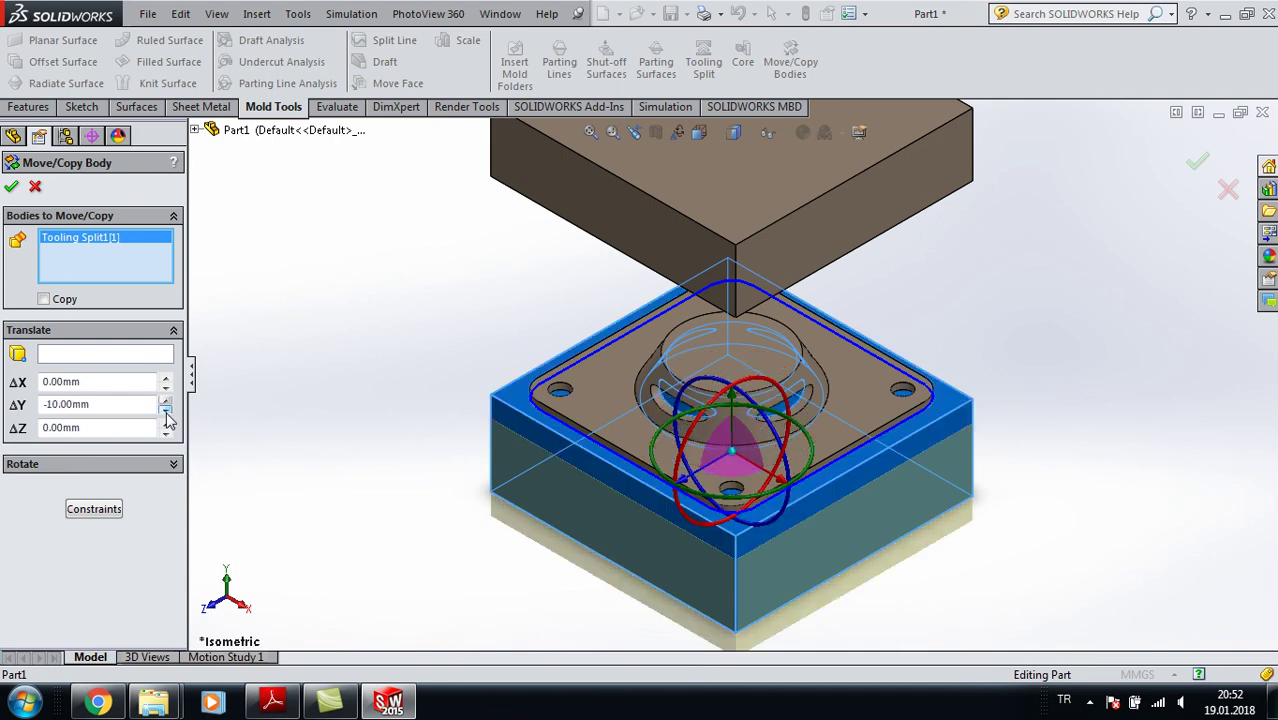
left_click(13, 186)
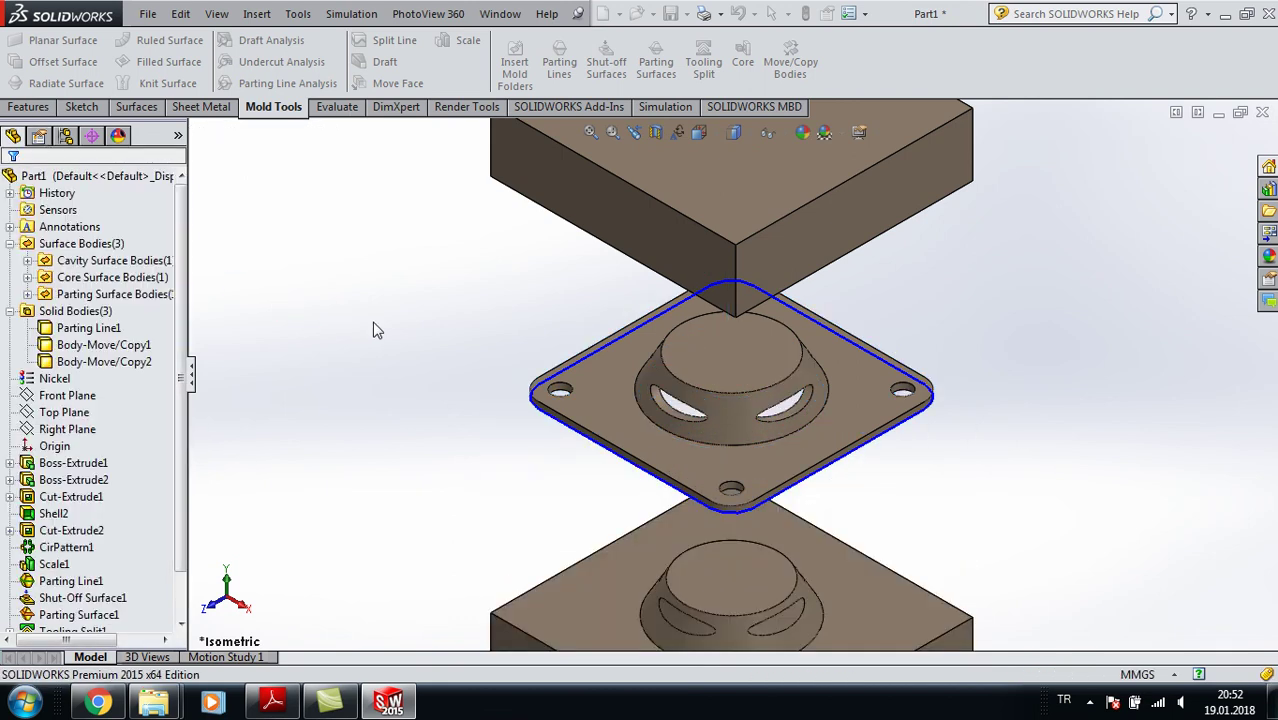
key("f")
middle_click_drag(597, 405, 518, 173)
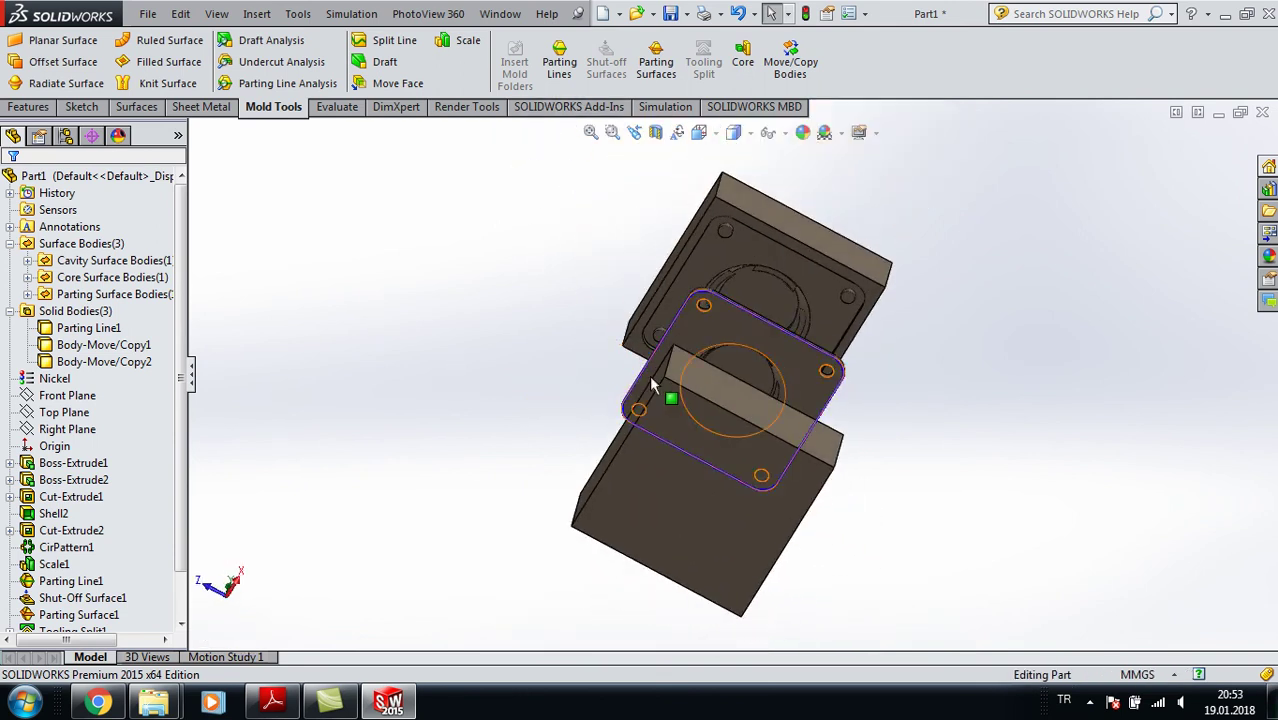
middle_click_drag(528, 294, 585, 333)
scroll(585, 333, "down", 3)
scroll(660, 300, "down", 3)
mouse_move(710, 323)
middle_mouse_down()
mouse_move(756, 471)
mouse_move(864, 391)
middle_mouse_up()
scroll(860, 387, "up", 4)
scroll(859, 566, "down", 4)
scroll(792, 517, "down", 1)
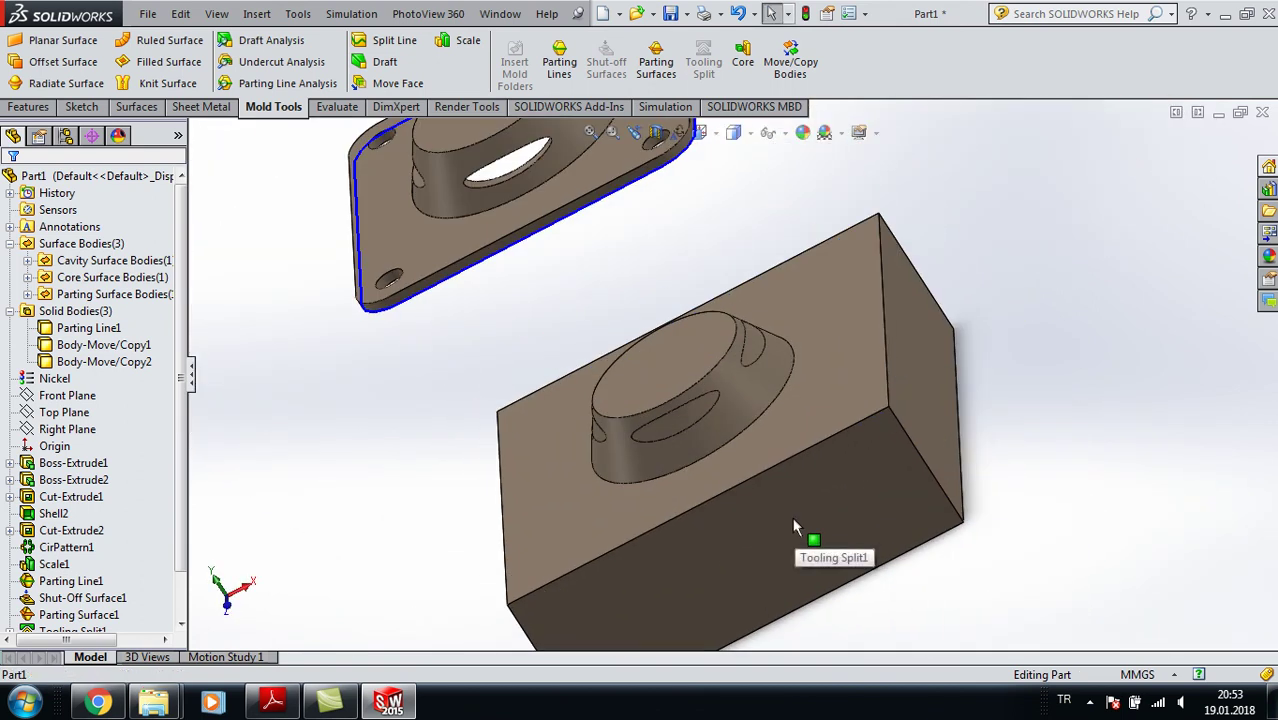
left_click(1091, 703)
left_click(1089, 578)
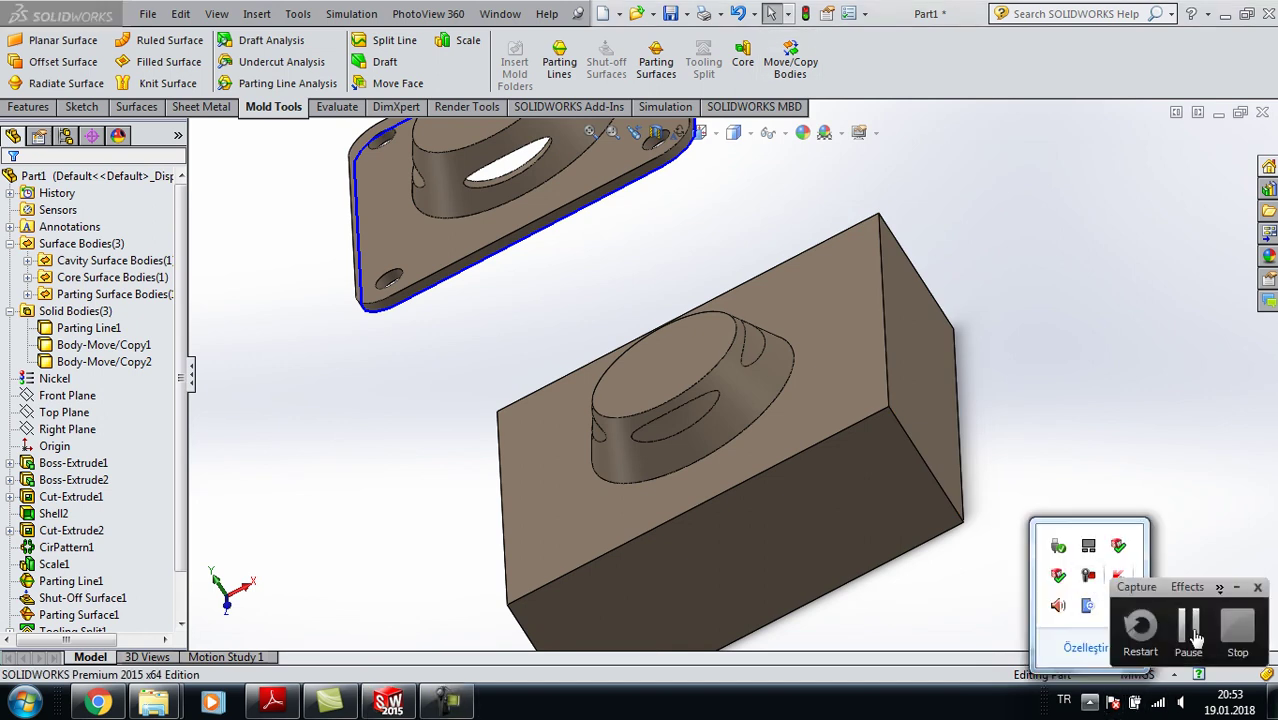